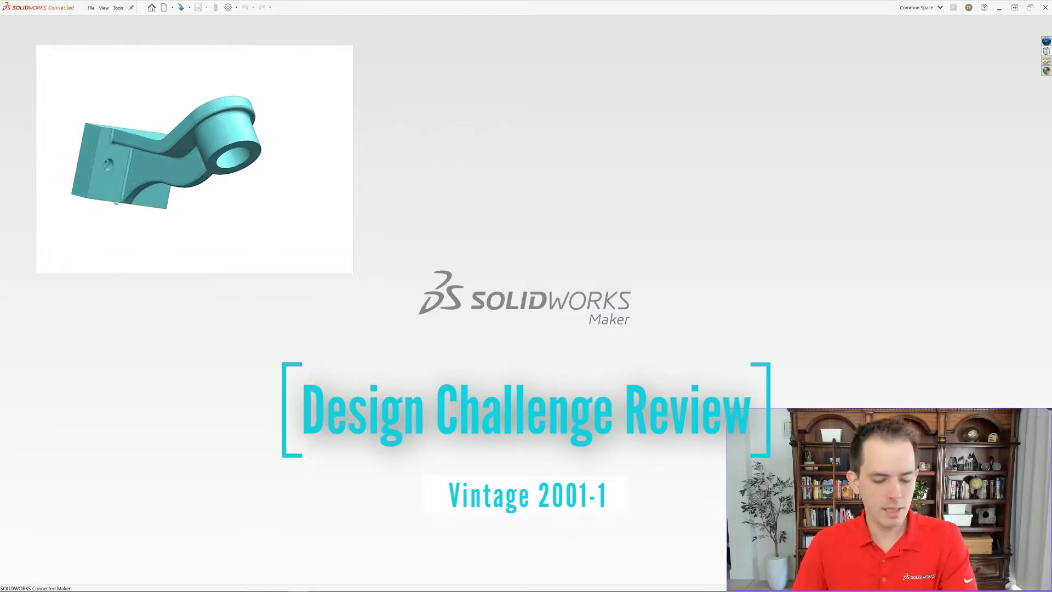
- Bring up the New SOLIDWORKS Document choices with Ctrl+N
{"action": "key", "text": "ctrl+n"}
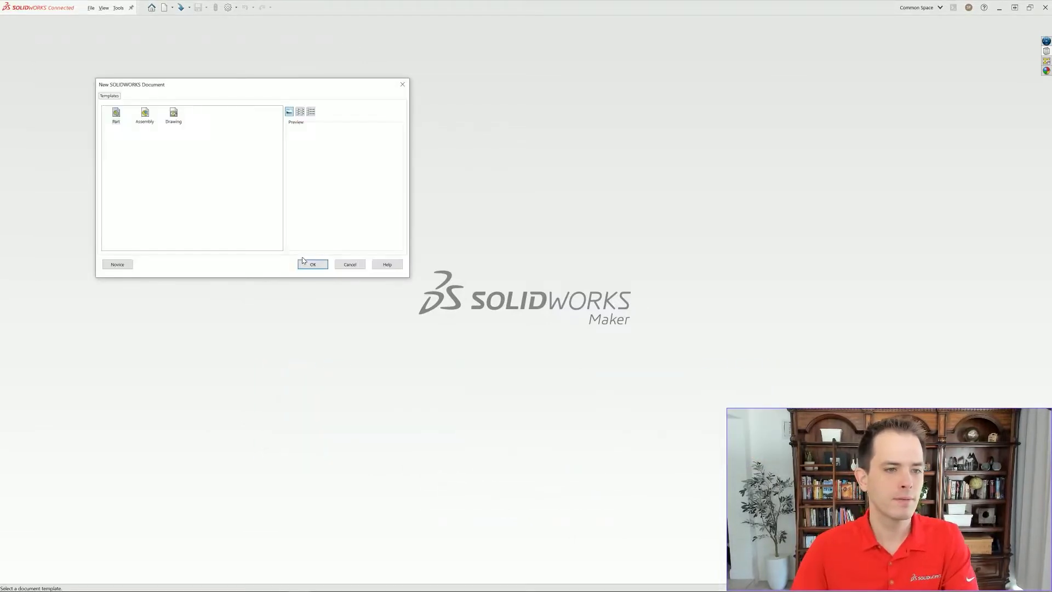
- Create Part7 from the Part template and switch its units to MMGS
{"action": "left_click", "coordinate": [304, 262]}
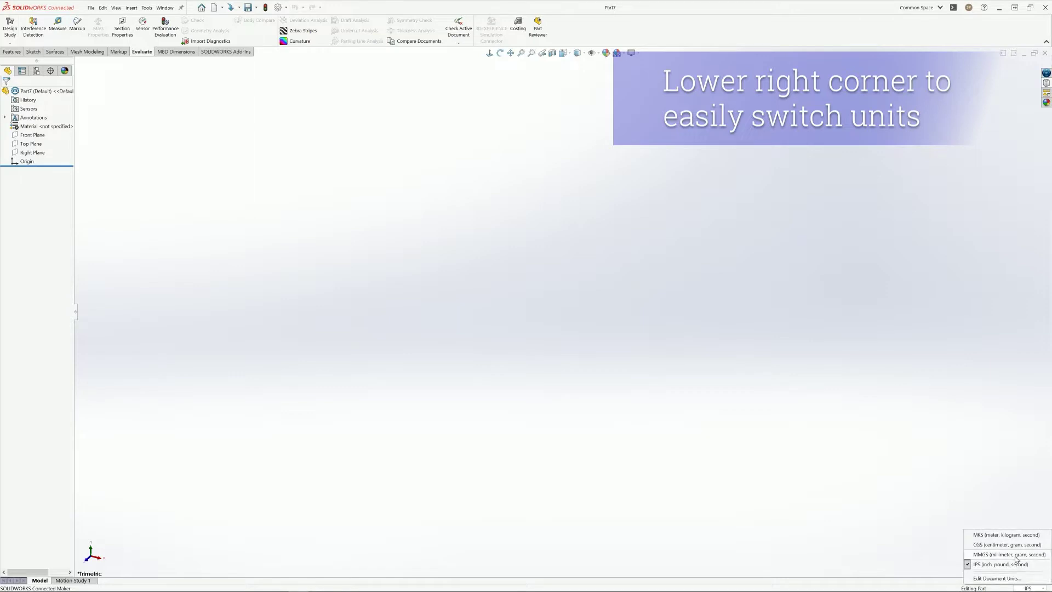
{"action": "left_click", "coordinate": [1016, 557]}
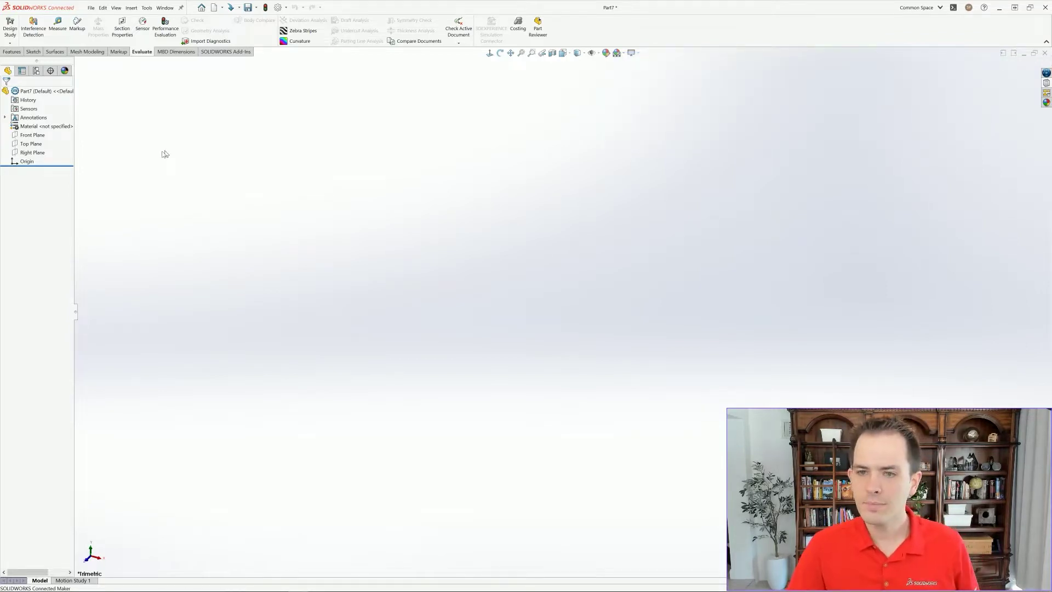
- Draw a centre rectangle on the Front Plane with its bottom-edge midpoint on the origin
{"action": "left_click", "coordinate": [55, 136]}
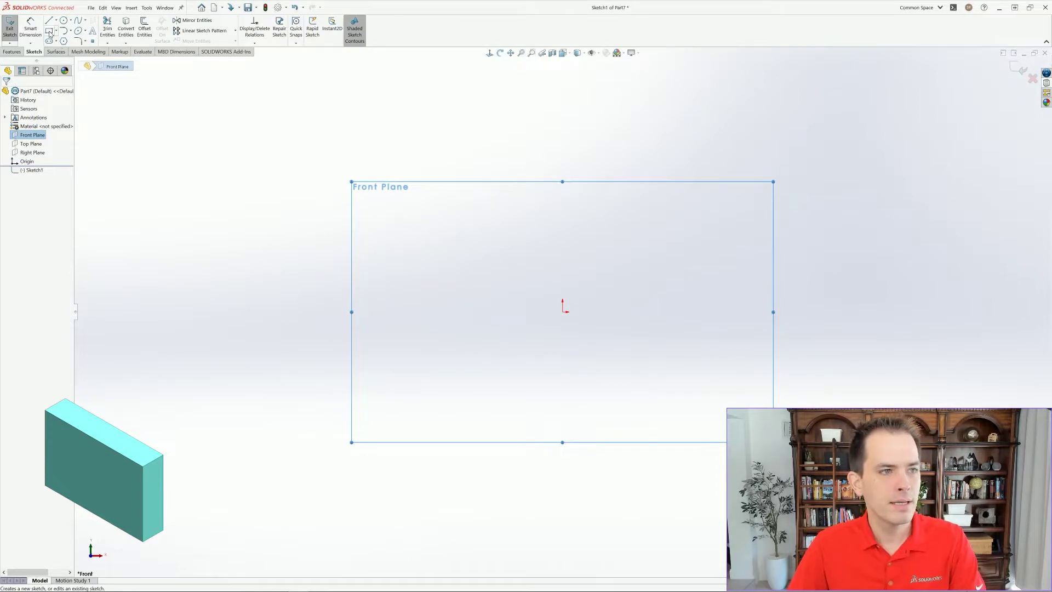
{"action": "left_click", "coordinate": [49, 32]}
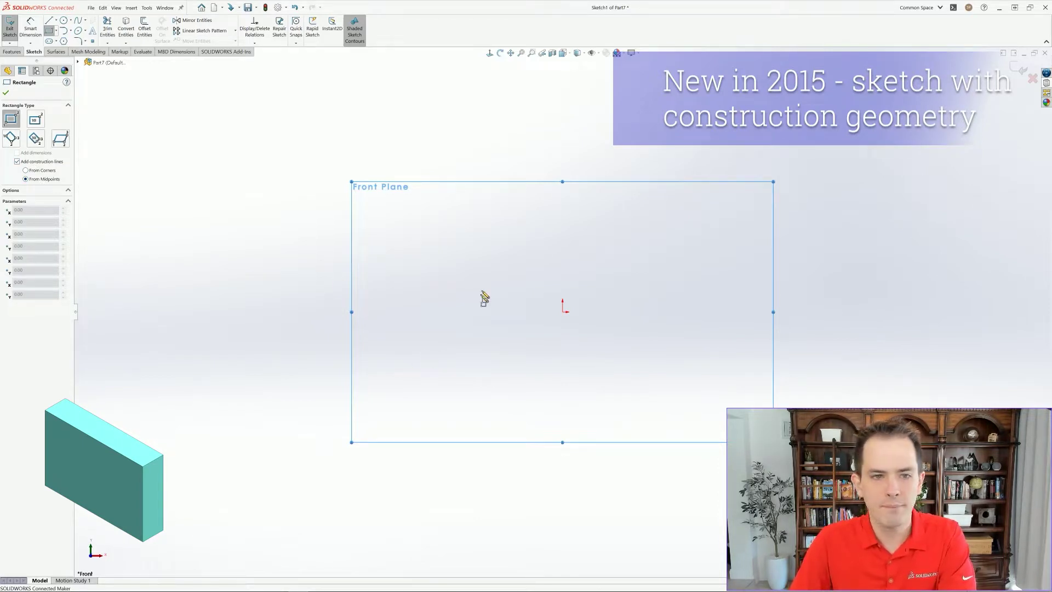
{"action": "left_click", "coordinate": [475, 198]}
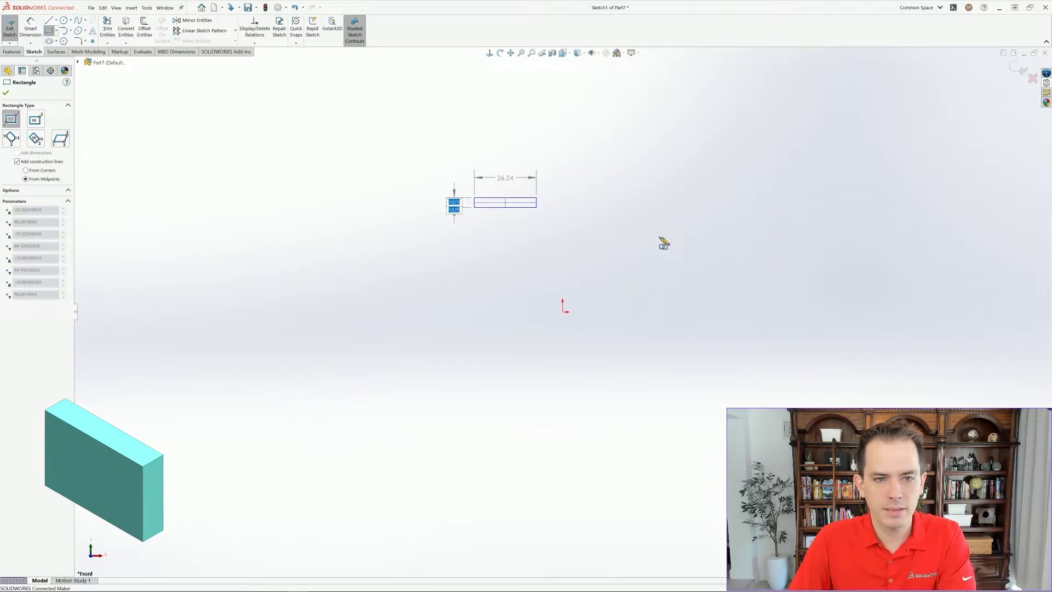
{"action": "left_click", "coordinate": [707, 264]}
{"action": "key", "text": "Escape"}
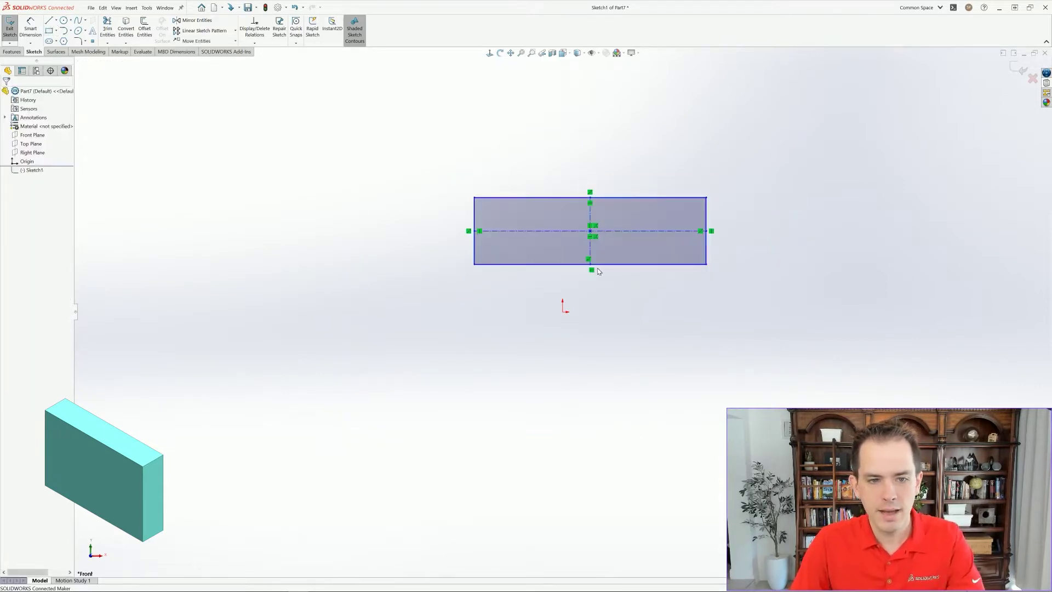
{"action": "left_click", "coordinate": [590, 265]}
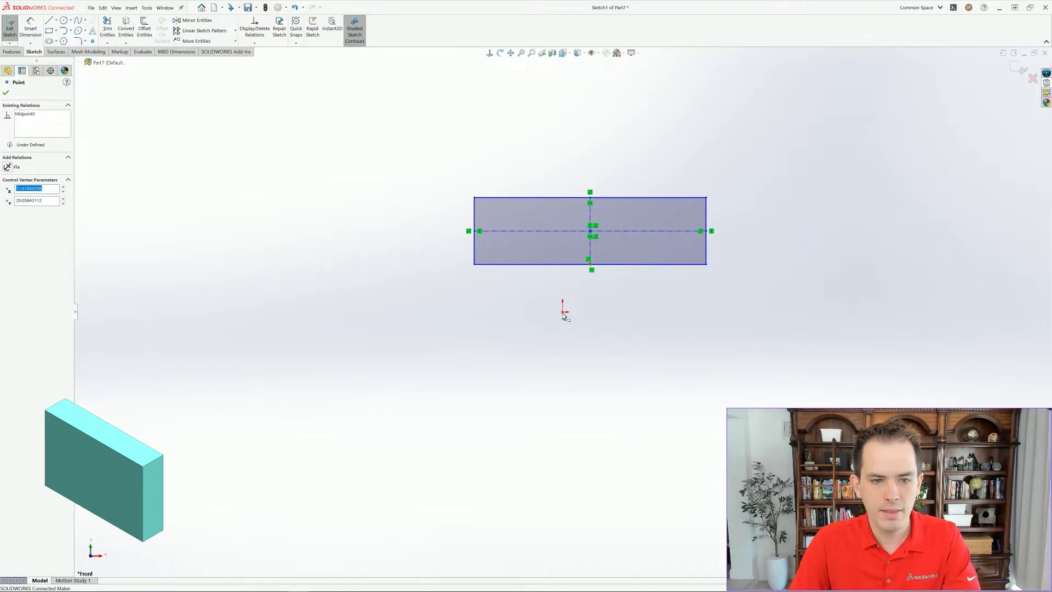
{"action": "left_click", "coordinate": [563, 312], "text": "ctrl"}
{"action": "left_click", "coordinate": [603, 283]}
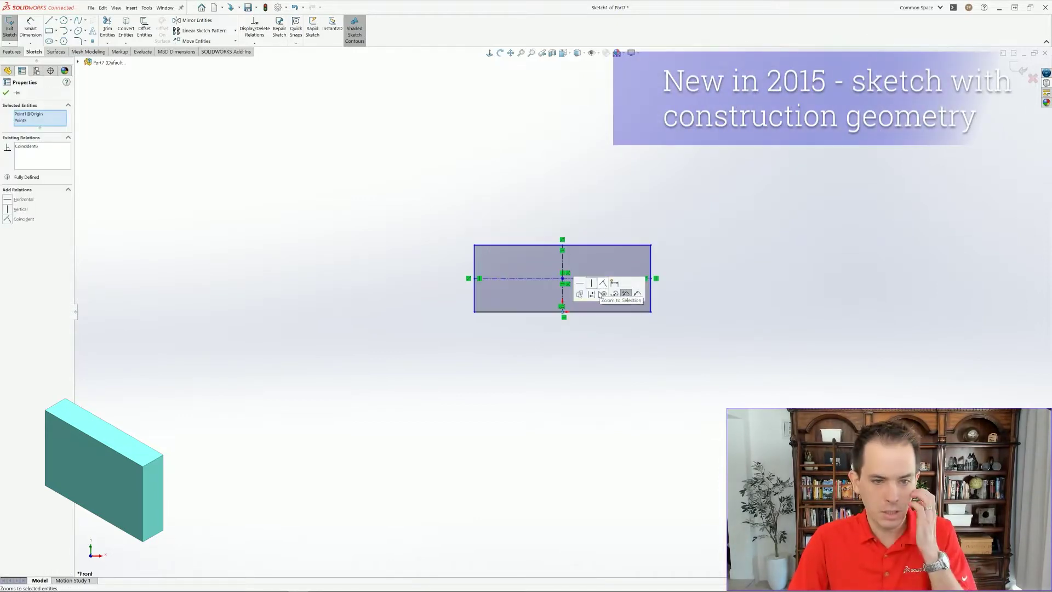
{"action": "left_click", "coordinate": [617, 400]}
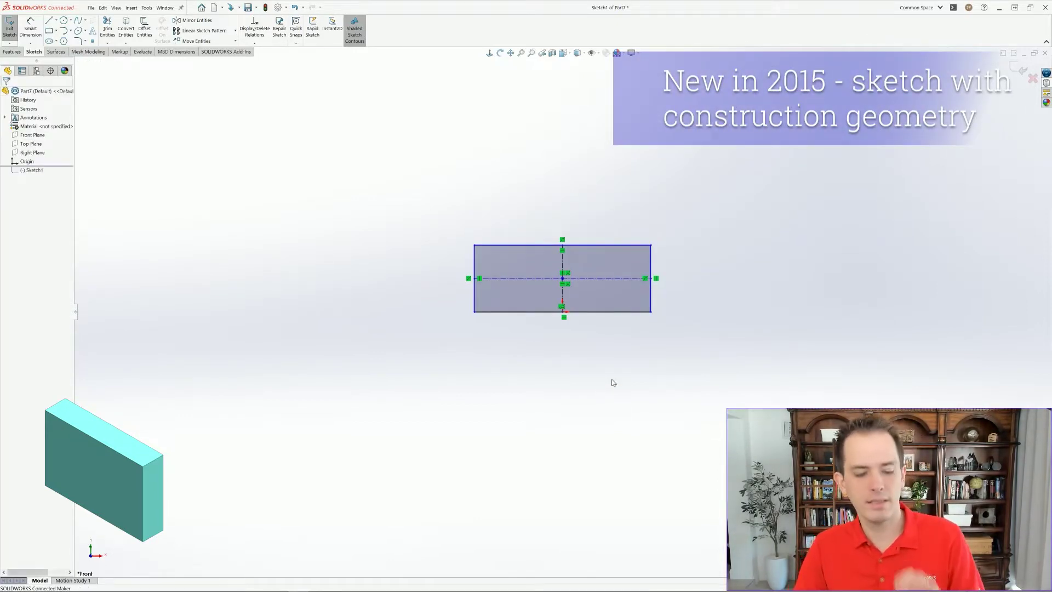
- Dimension the rectangle to 64 high and 96 wide
{"action": "key", "text": "s"}
{"action": "left_click", "coordinate": [695, 388]}
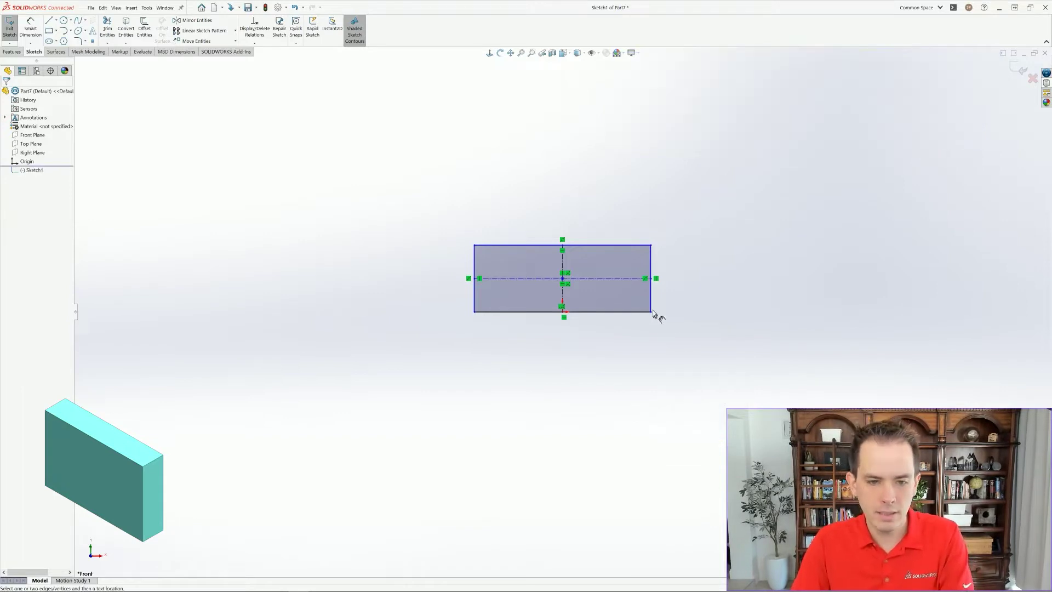
{"action": "left_click", "coordinate": [651, 305]}
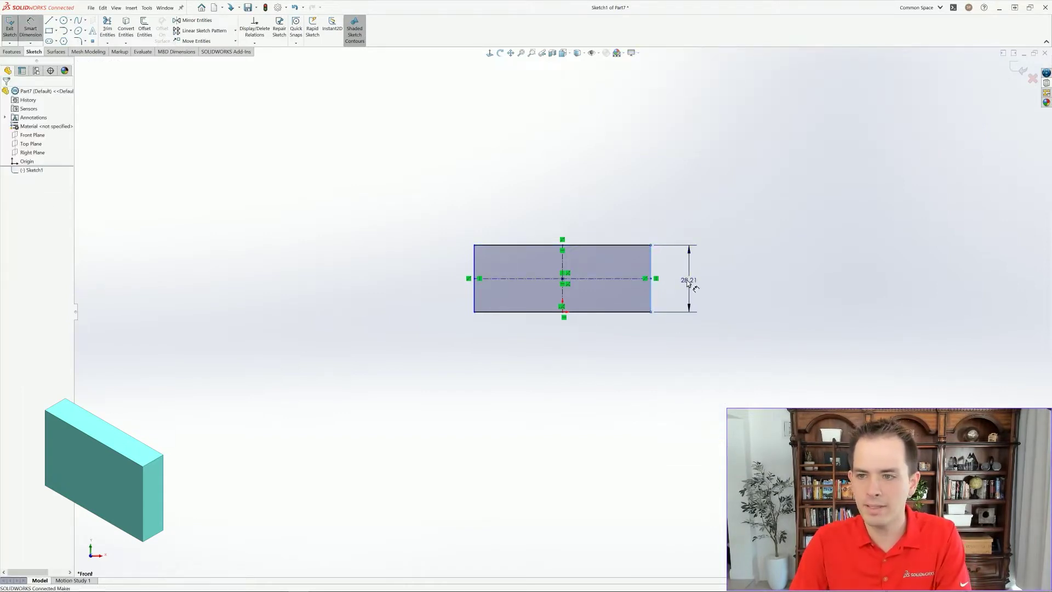
{"action": "left_click", "coordinate": [688, 283]}
{"action": "type", "text": "64"}
{"action": "key", "text": "Return"}
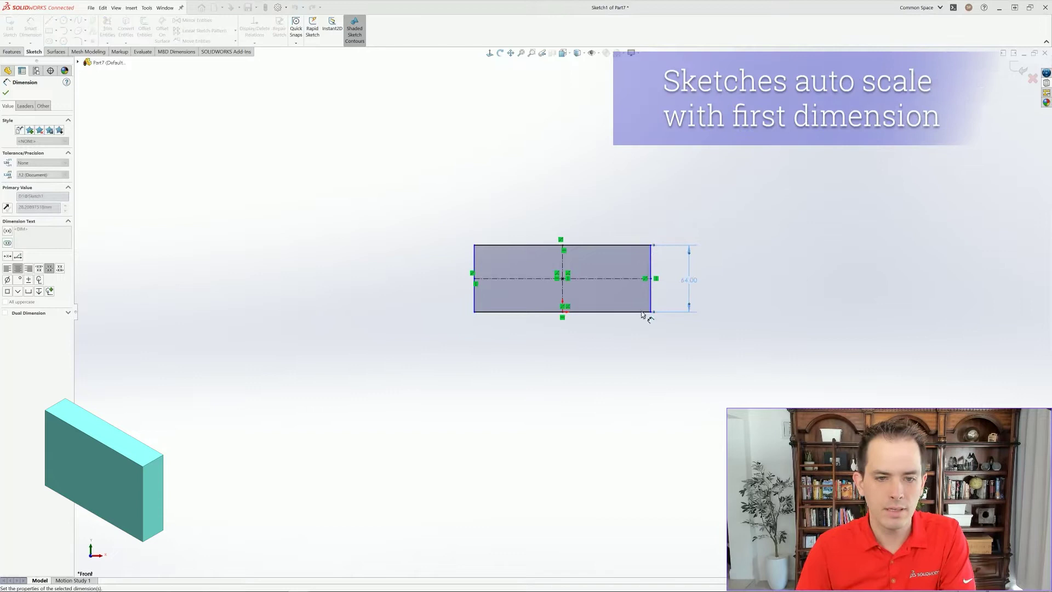
{"action": "left_click", "coordinate": [628, 313]}
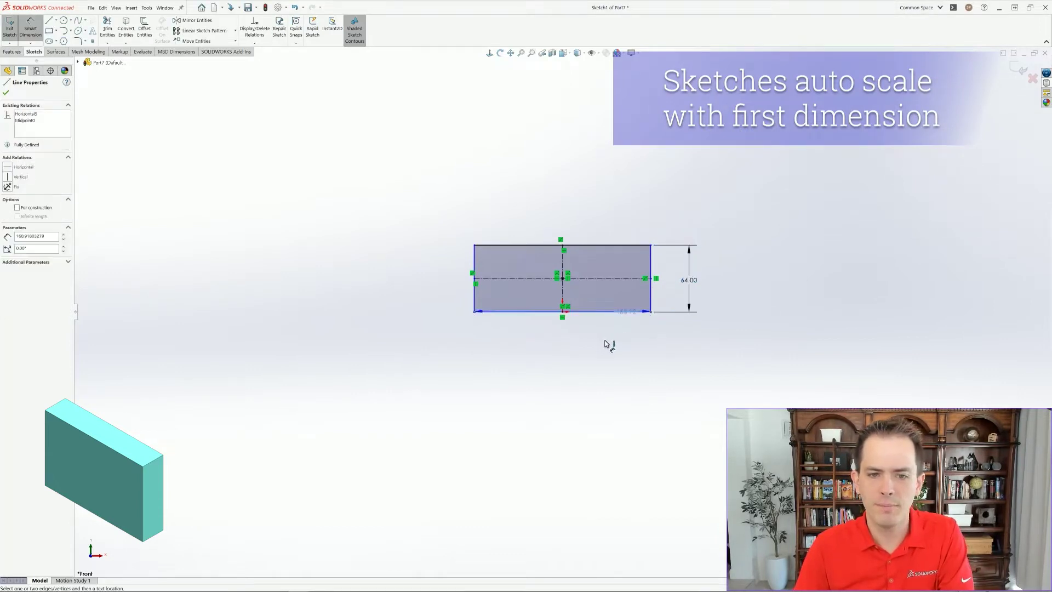
{"action": "left_click", "coordinate": [592, 348]}
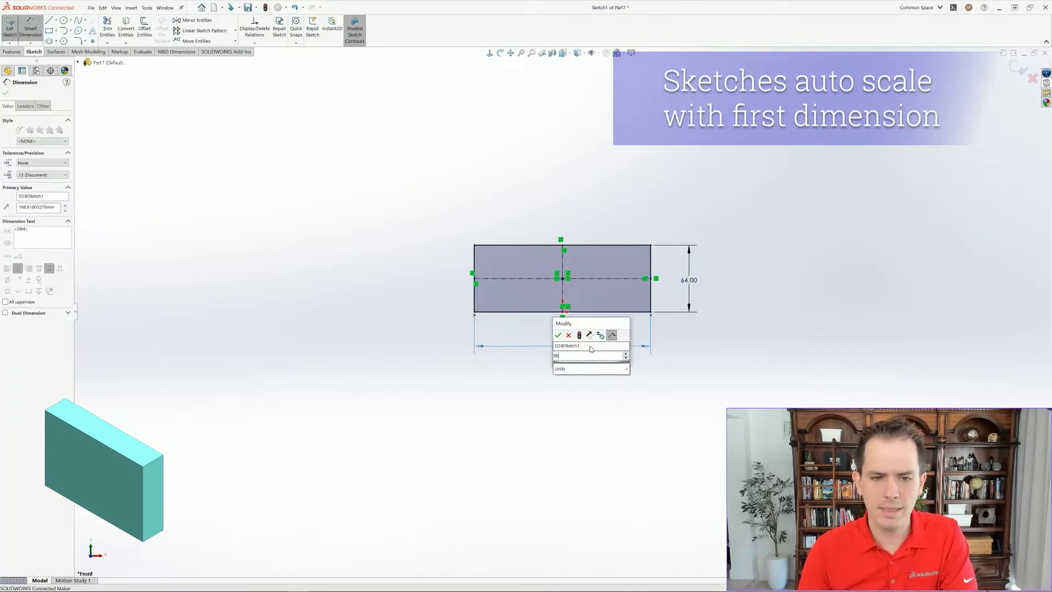
{"action": "type", "text": "96"}
{"action": "key", "text": "Return"}
{"action": "key", "text": "Escape"}
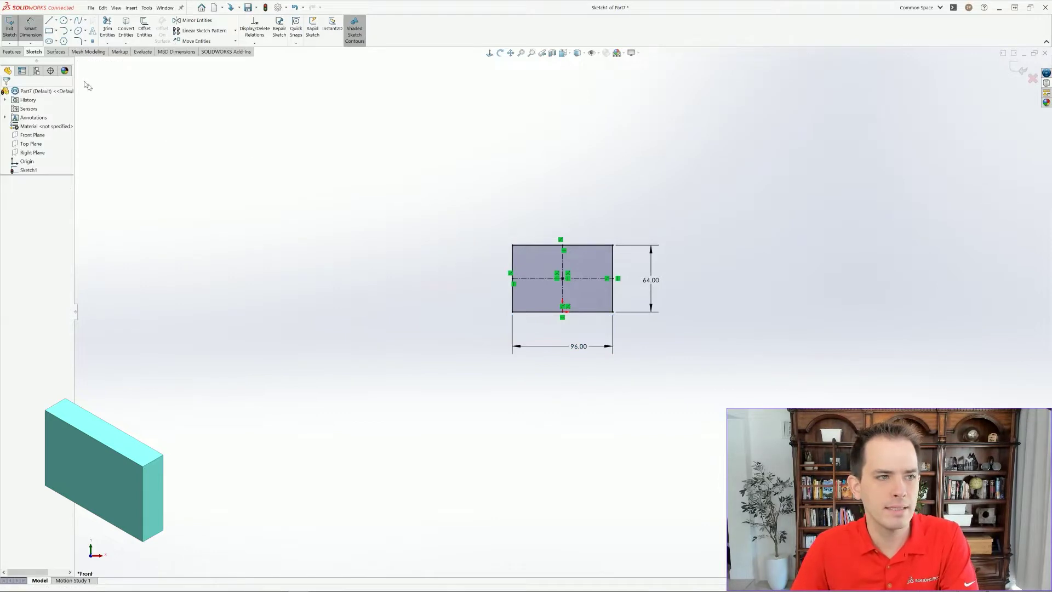
- Extrude the rectangle sketch into the solid block Boss-Extrude1
{"action": "left_click", "coordinate": [10, 27]}
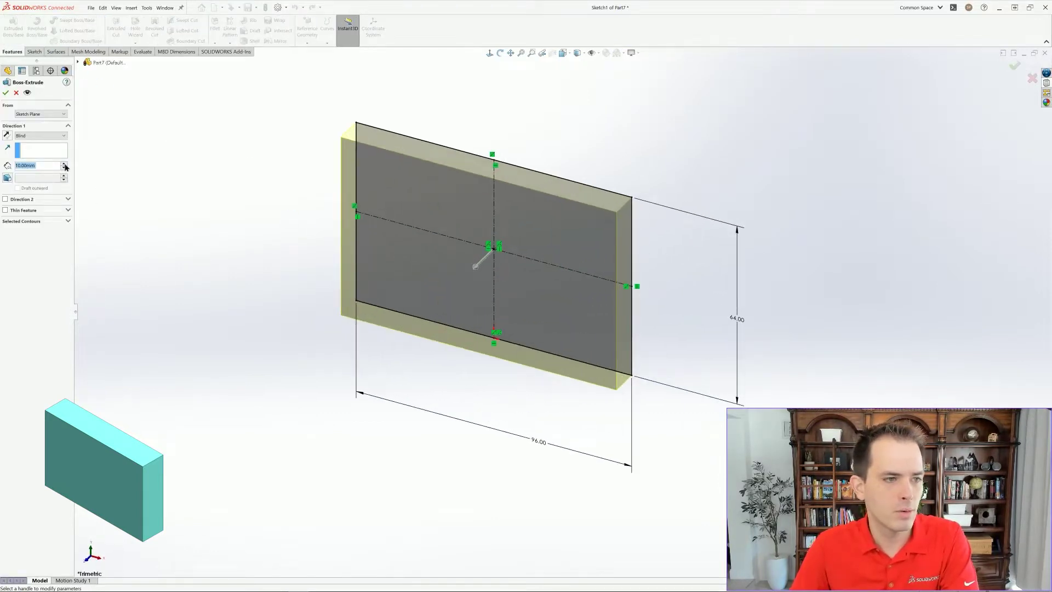
{"action": "left_click", "coordinate": [65, 164]}
{"action": "left_click", "coordinate": [6, 93]}
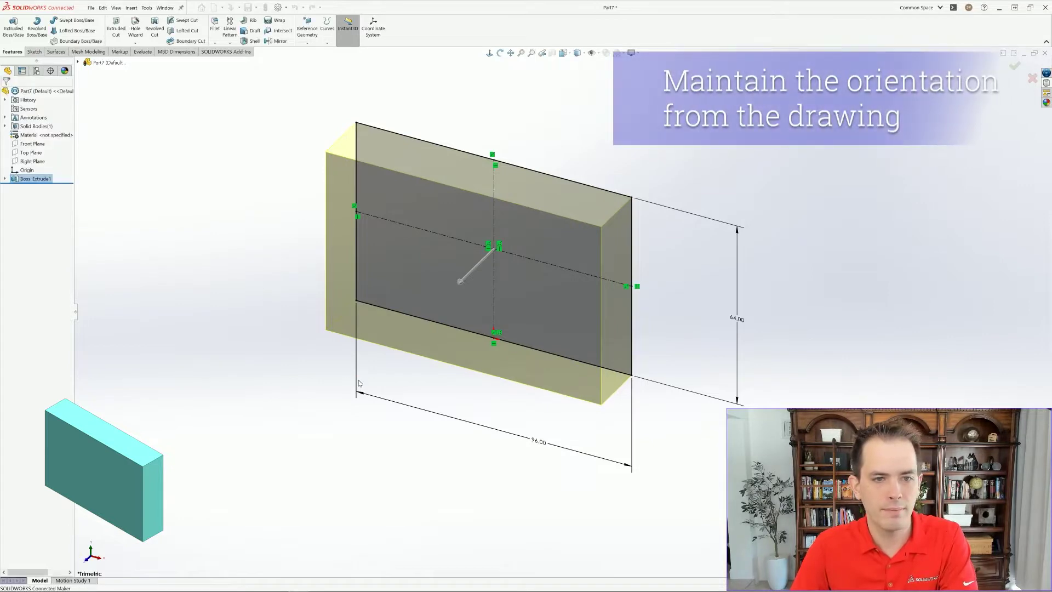
{"action": "scroll", "coordinate": [297, 252], "scroll_direction": "down", "scroll_amount": 3}
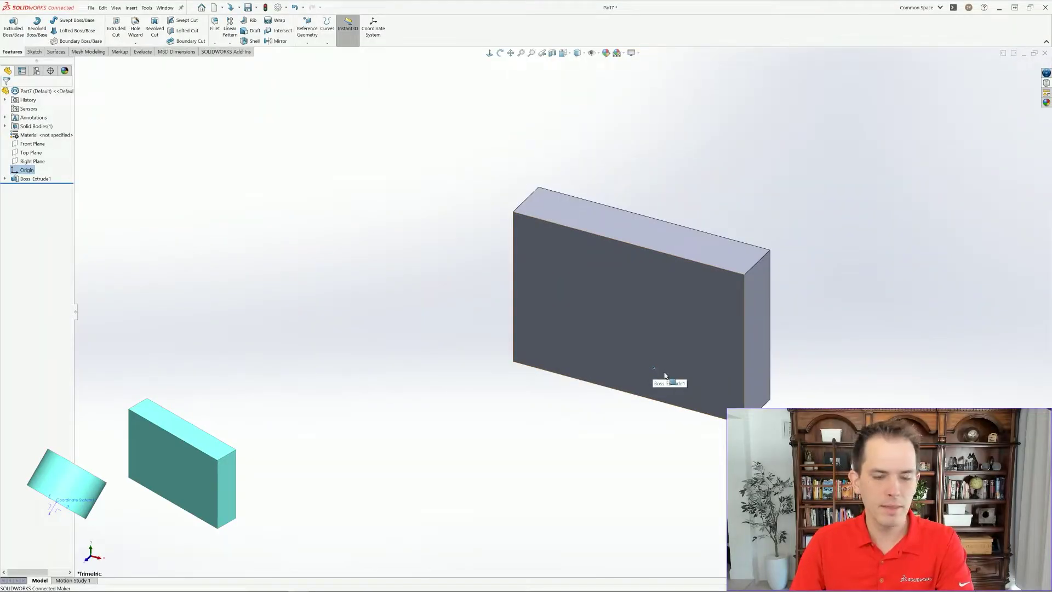
{"action": "mouse_move", "coordinate": [660, 462]}
{"action": "middle_mouse_down"}
{"action": "mouse_move", "coordinate": [618, 400]}
{"action": "mouse_move", "coordinate": [536, 389]}
{"action": "mouse_move", "coordinate": [568, 415]}
{"action": "mouse_move", "coordinate": [515, 389]}
{"action": "middle_mouse_up"}
{"action": "middle_click_drag", "start_coordinate": [527, 289], "coordinate": [535, 294]}
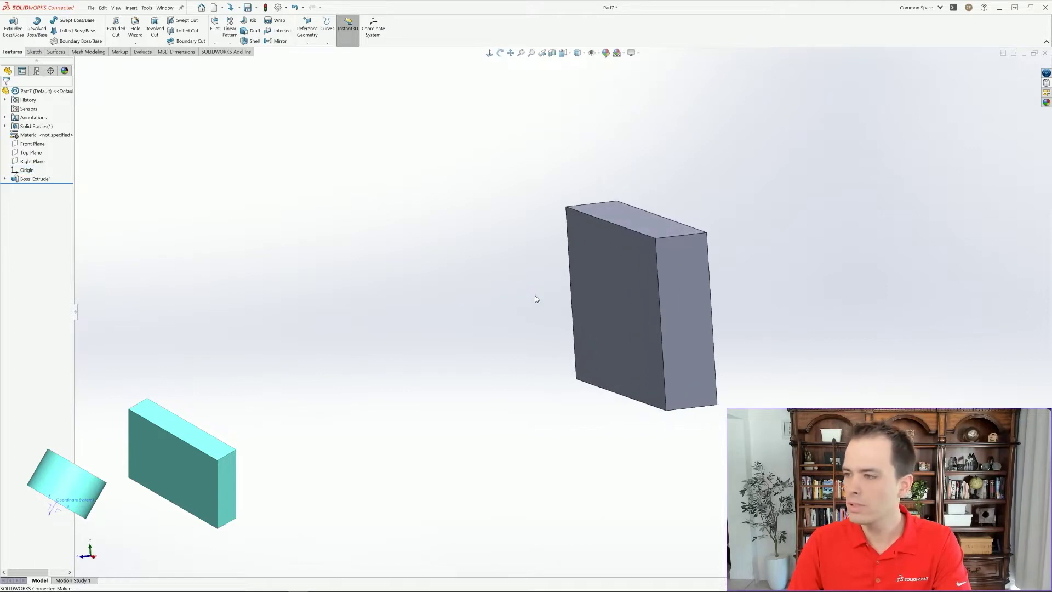
- Add Coordinate System1 at X 0, Y 64, Z 146 mm, rotated 45 degrees
{"action": "left_click", "coordinate": [307, 43]}
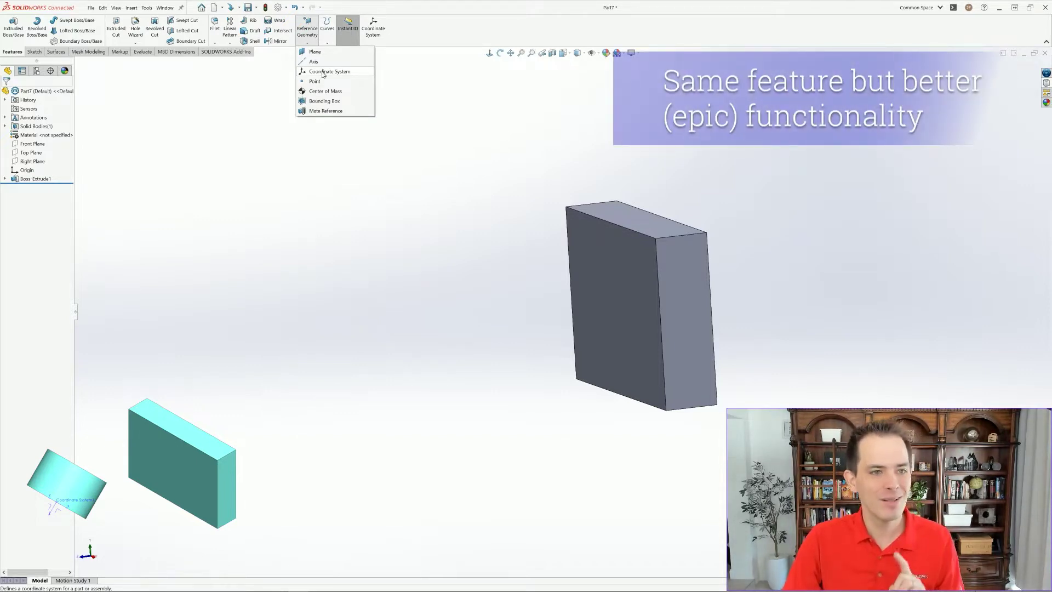
{"action": "left_click", "coordinate": [323, 72]}
{"action": "left_click", "coordinate": [18, 128]}
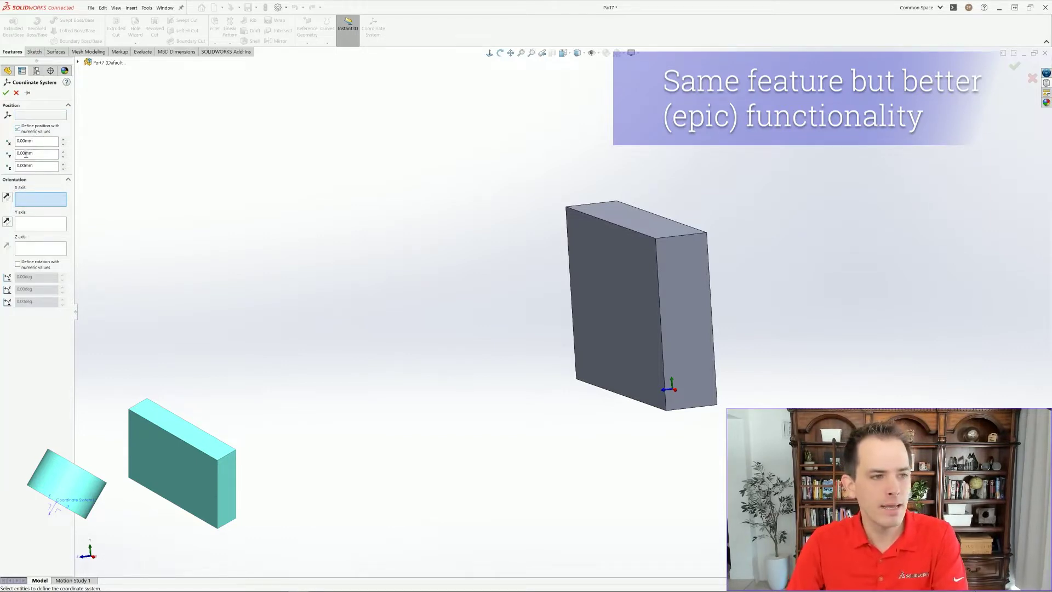
{"action": "type", "text": "64"}
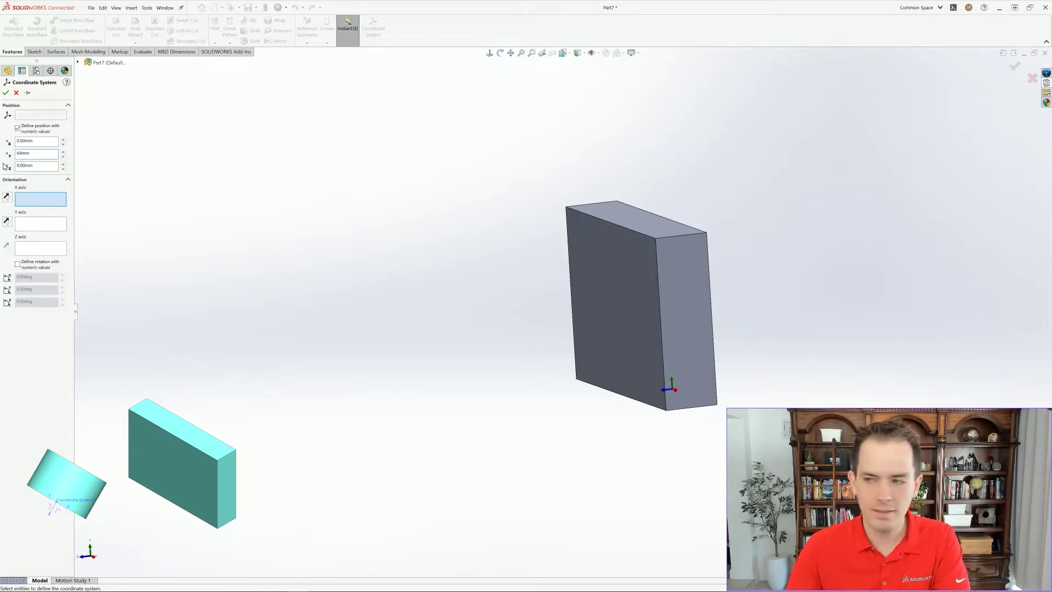
{"action": "left_click", "coordinate": [25, 164]}
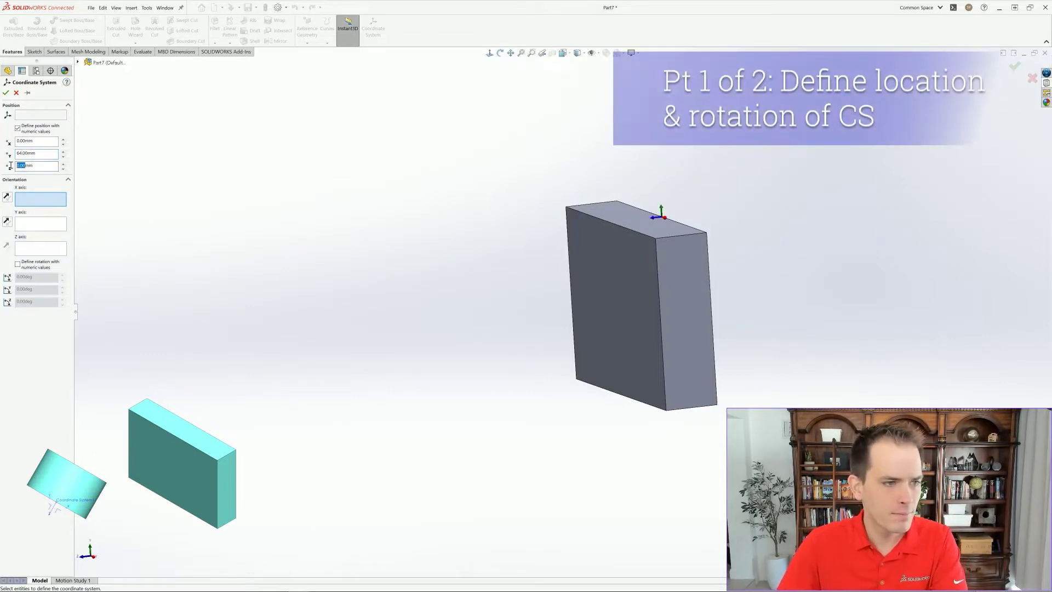
{"action": "type", "text": "146"}
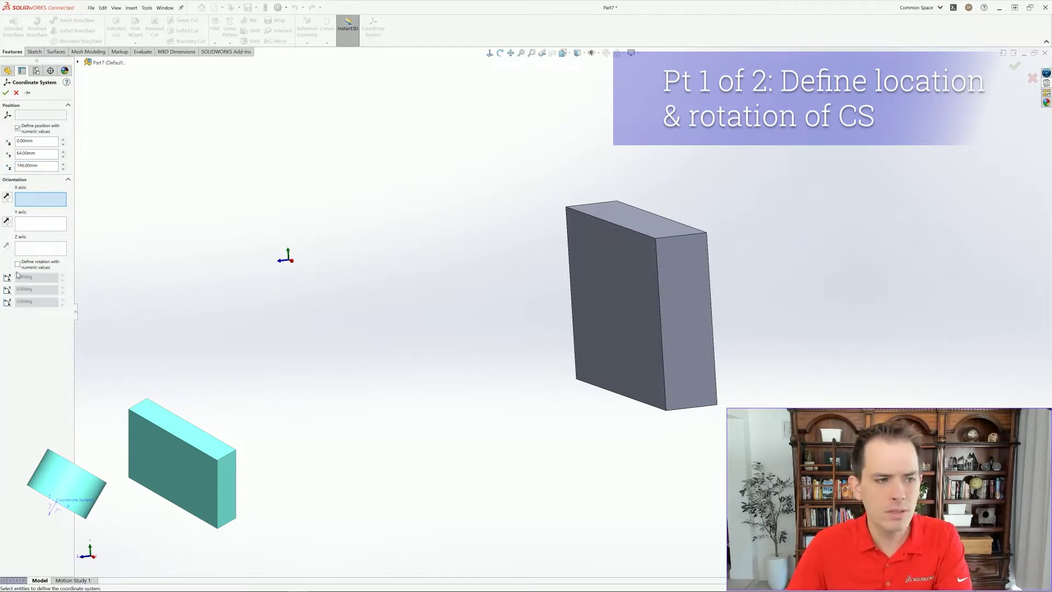
{"action": "left_click", "coordinate": [18, 264]}
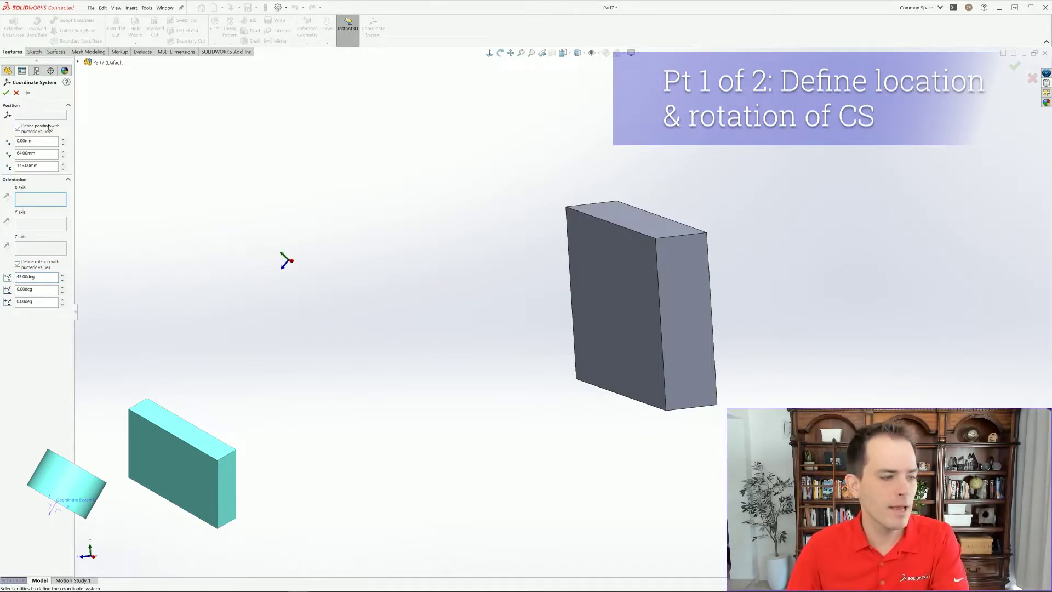
{"action": "left_click", "coordinate": [5, 93]}
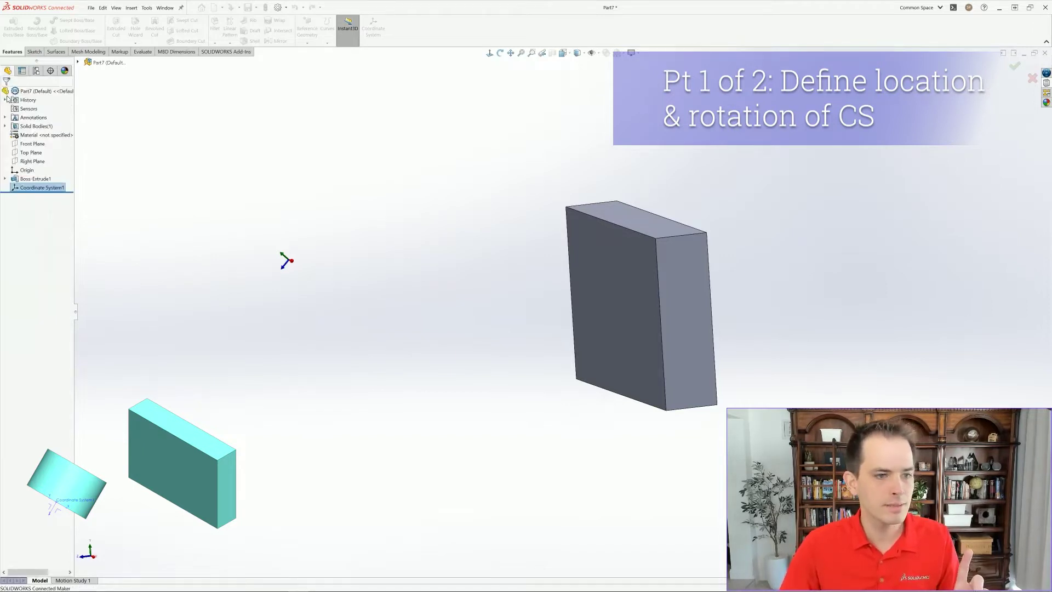
- Start a sketch on Coordinate System1 and draw a circle centred on its origin
{"action": "middle_click_drag", "start_coordinate": [345, 354], "coordinate": [384, 351]}
{"action": "scroll", "coordinate": [384, 352], "scroll_direction": "down", "scroll_amount": 2}
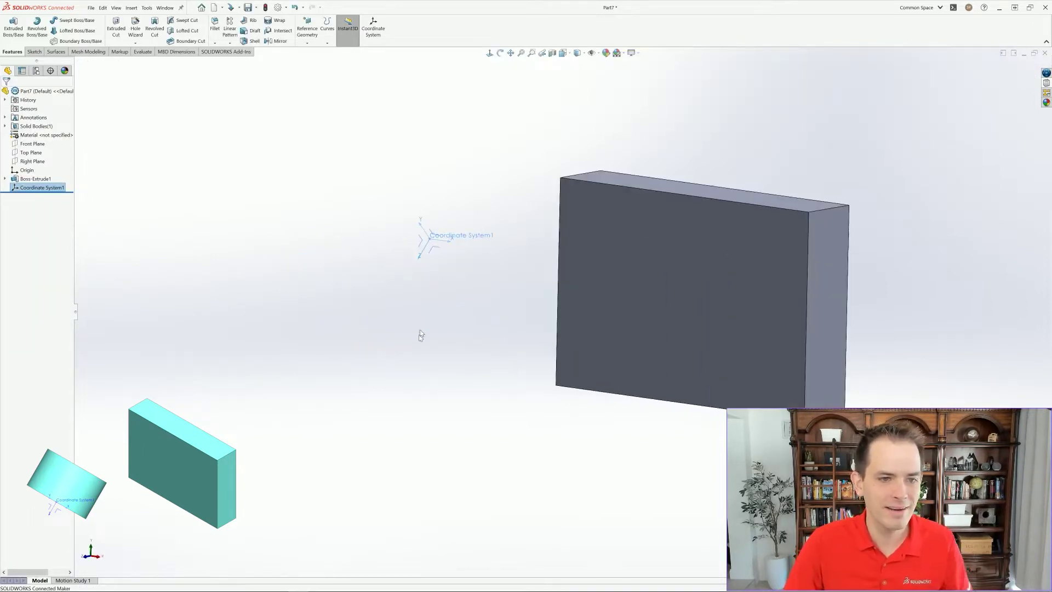
{"action": "scroll", "coordinate": [389, 241], "scroll_direction": "down", "scroll_amount": 3}
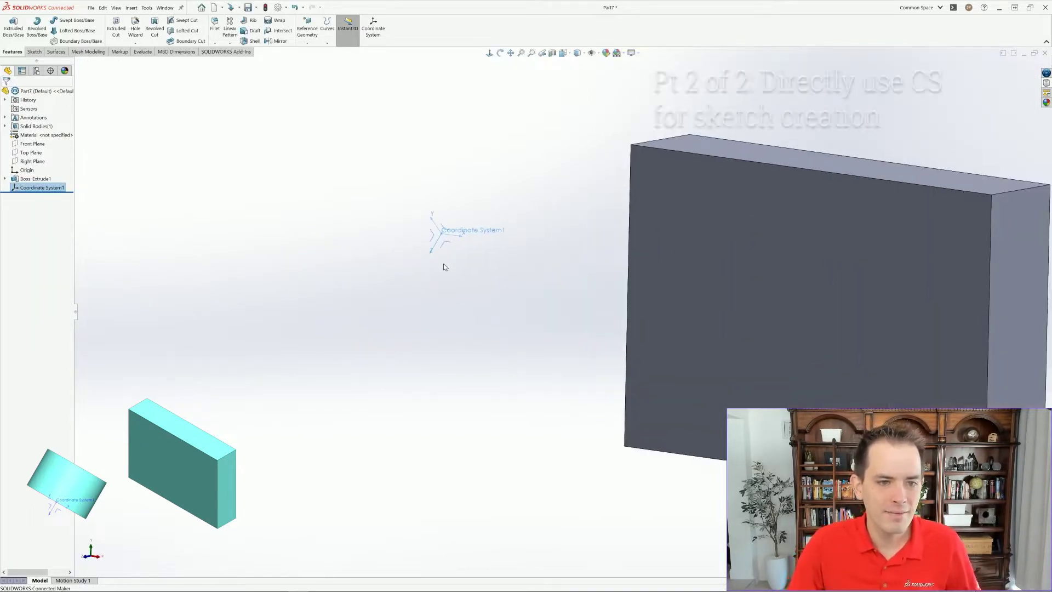
{"action": "left_click", "coordinate": [455, 238]}
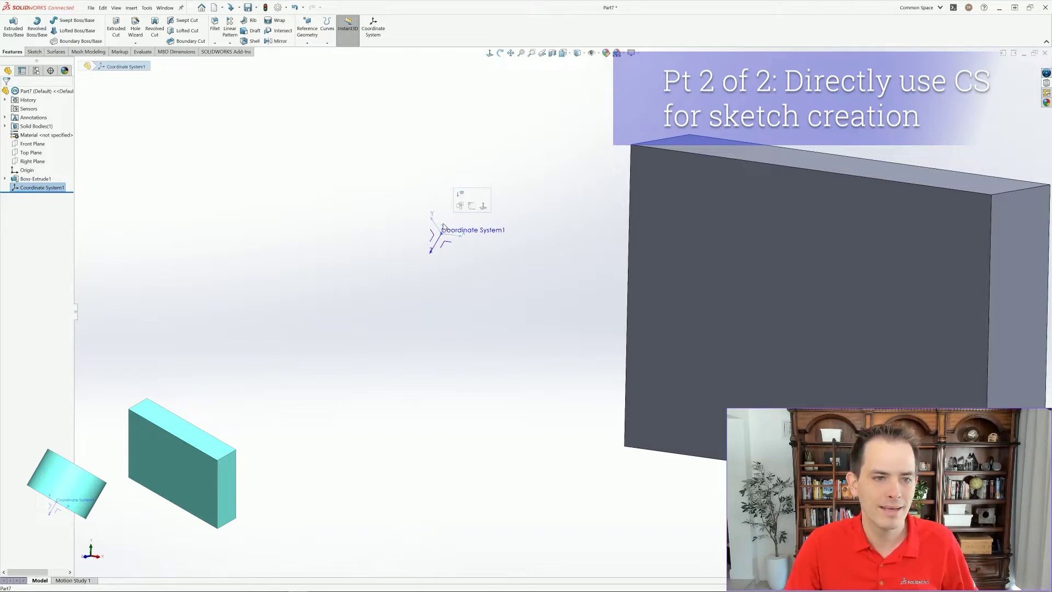
{"action": "left_click", "coordinate": [472, 207]}
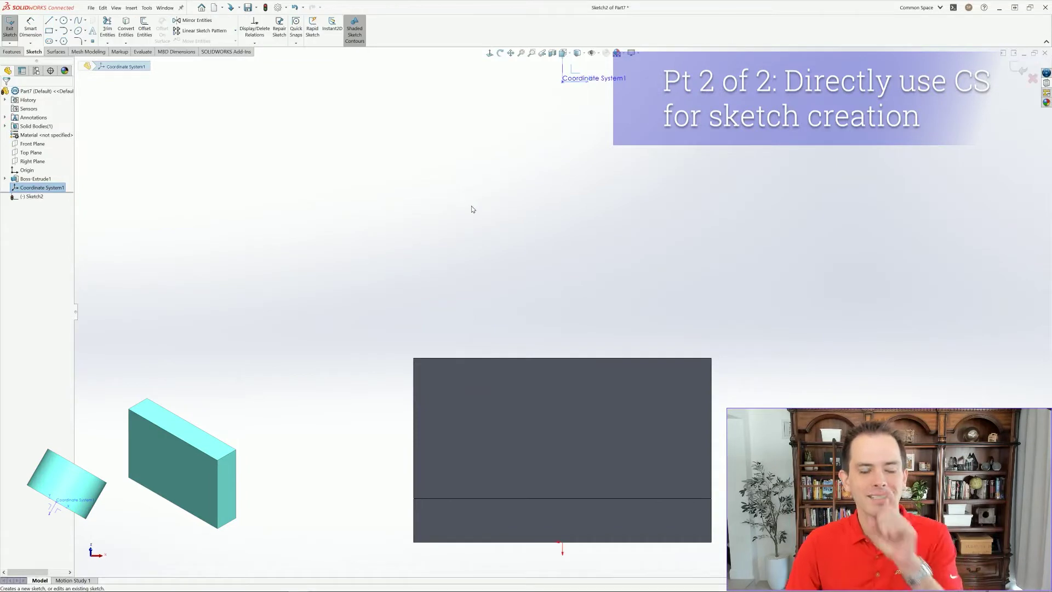
{"action": "key", "text": "s"}
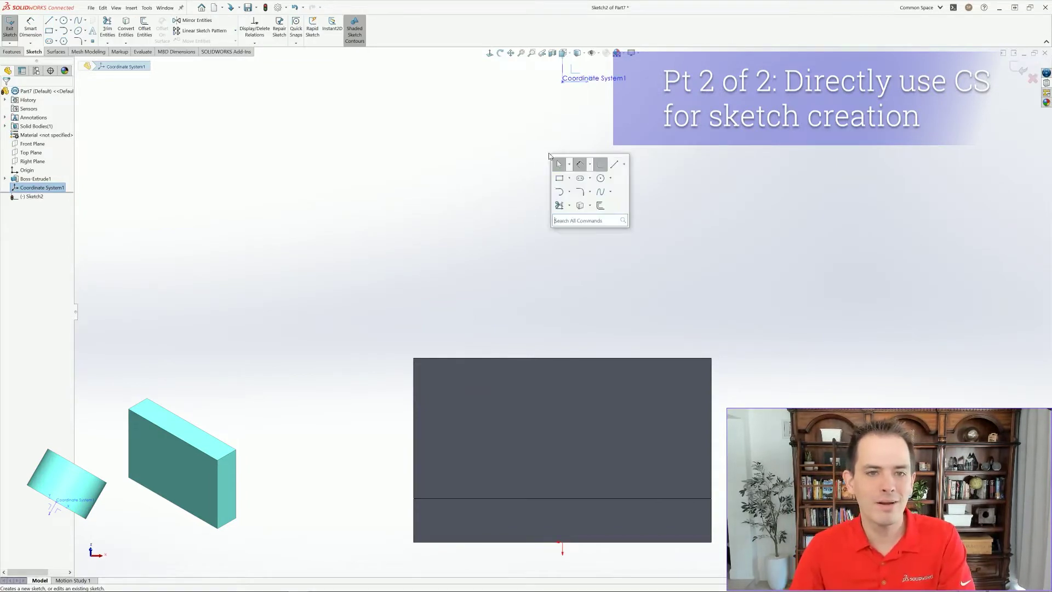
{"action": "left_click", "coordinate": [601, 178]}
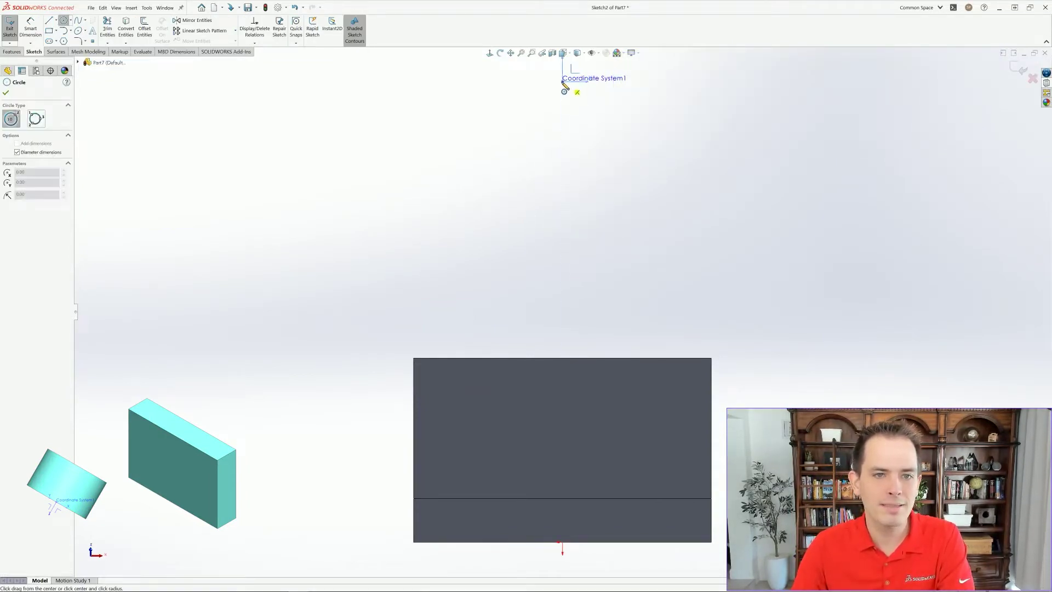
{"action": "left_click", "coordinate": [563, 83]}
{"action": "left_click", "coordinate": [581, 98]}
{"action": "key", "text": "Escape"}
- Dimension the circle to 52 mm diameter and switch to the isometric view
{"action": "key", "text": "s"}
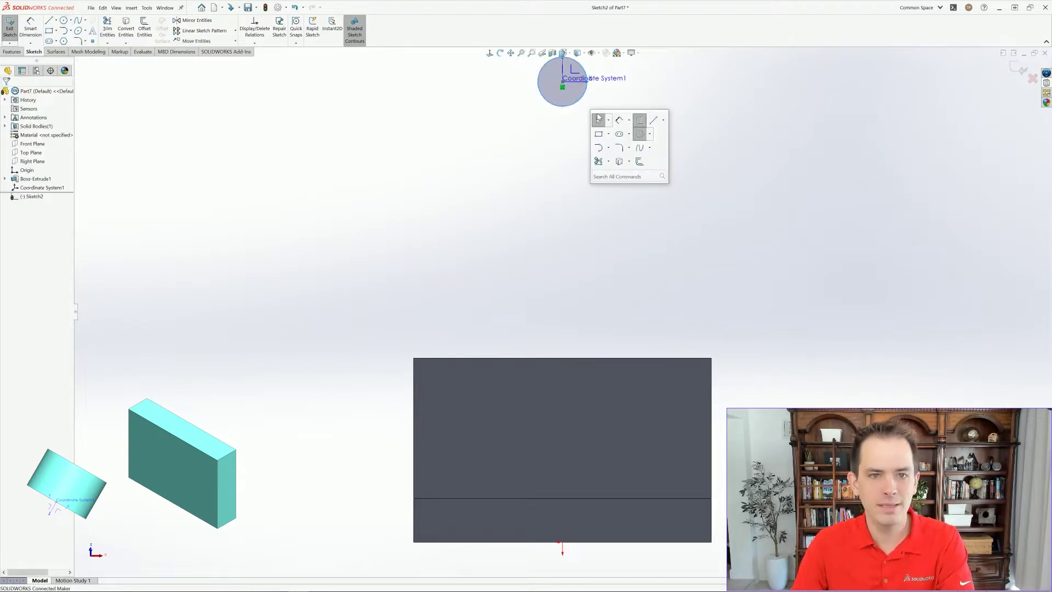
{"action": "left_click", "coordinate": [619, 119]}
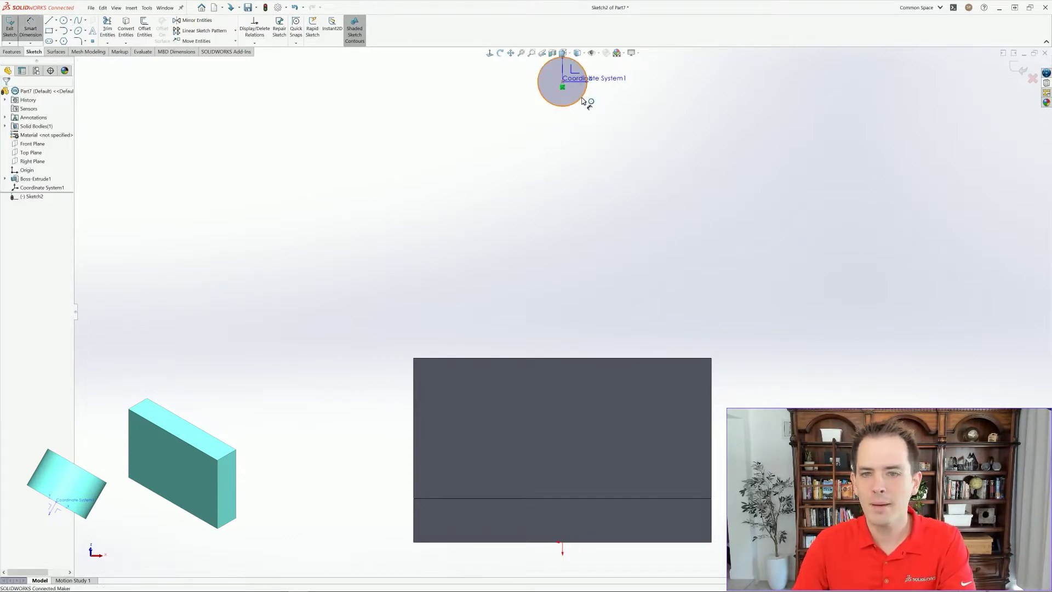
{"action": "left_click", "coordinate": [583, 101]}
{"action": "left_click", "coordinate": [633, 129]}
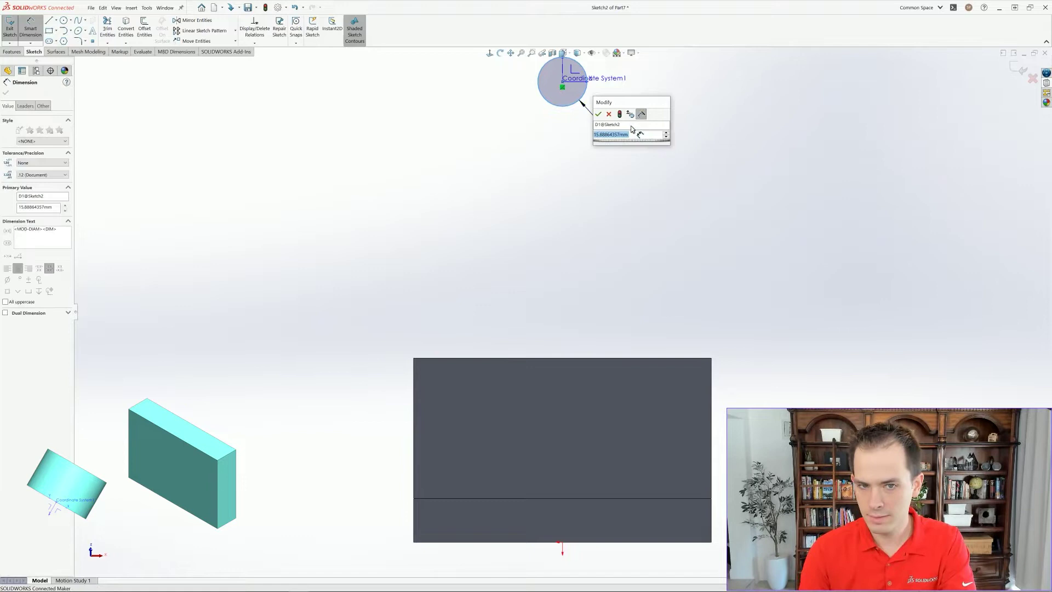
{"action": "type", "text": "52"}
{"action": "key", "text": "Return"}
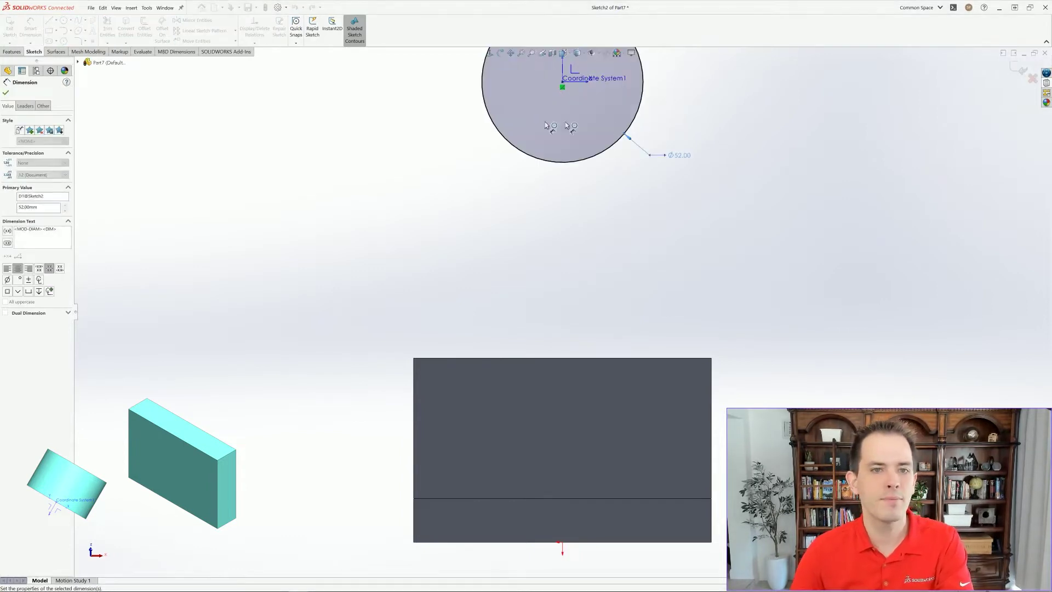
{"action": "key", "text": "Escape"}
{"action": "key", "text": "f"}
{"action": "mouse_move", "coordinate": [673, 178]}
{"action": "middle_mouse_down"}
{"action": "mouse_move", "coordinate": [618, 222]}
{"action": "mouse_move", "coordinate": [635, 234]}
{"action": "middle_mouse_up"}
{"action": "key", "text": "ctrl+7"}
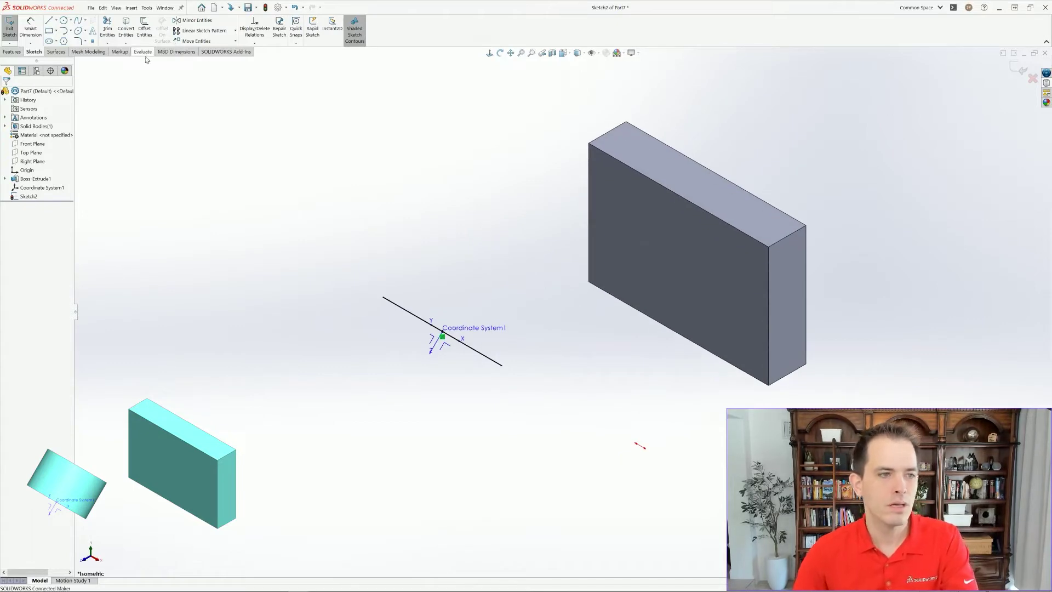
{"action": "left_click", "coordinate": [12, 52]}
- Extrude the circle 32 mm in the reversed direction into cylinder Boss-Extrude2
{"action": "left_click", "coordinate": [16, 30]}
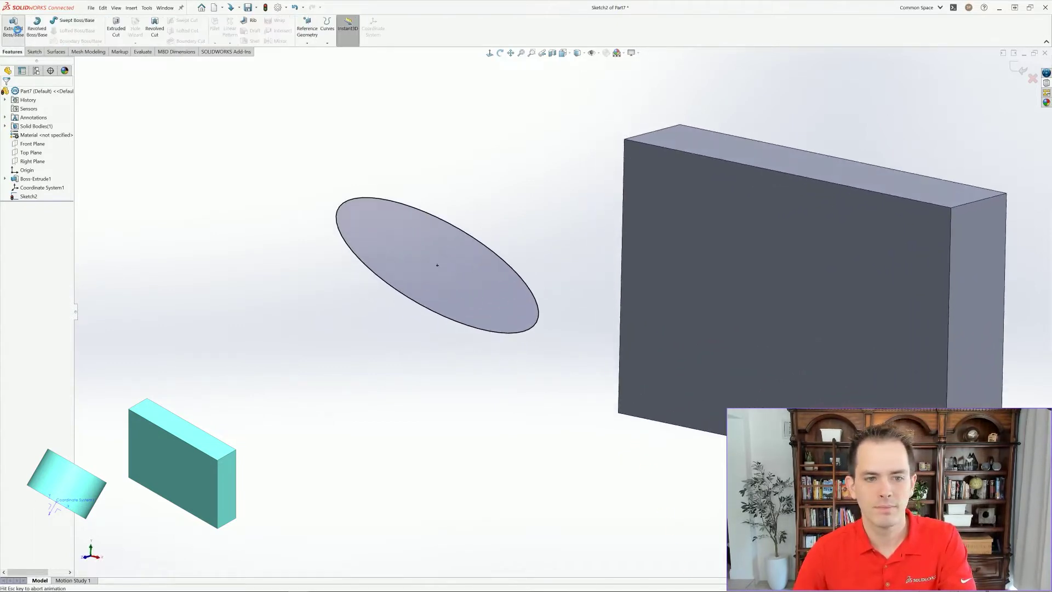
{"action": "left_click", "coordinate": [23, 153]}
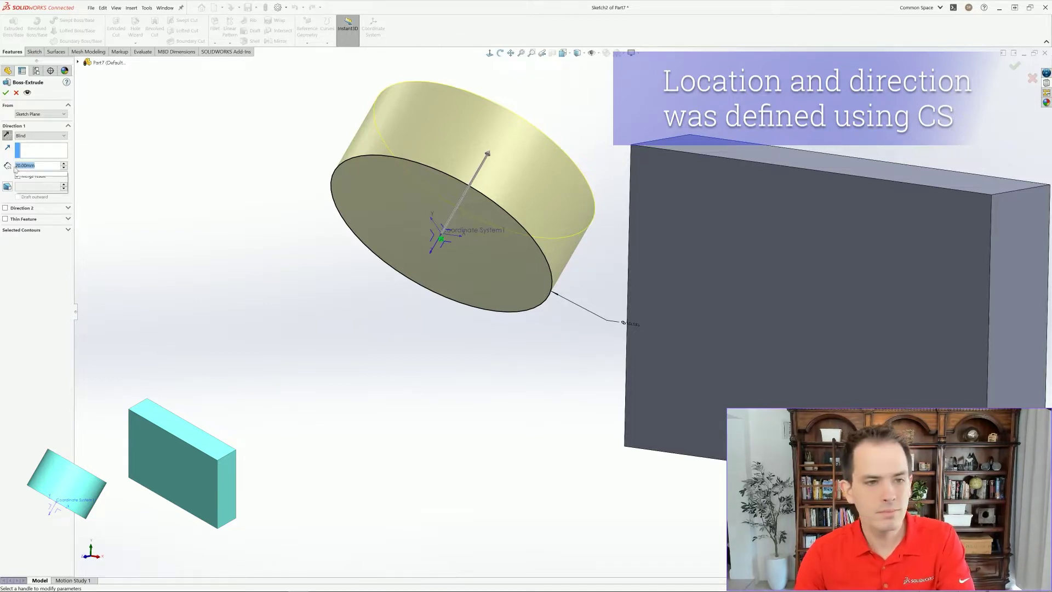
{"action": "type", "text": "32"}
{"action": "key", "text": "Return"}
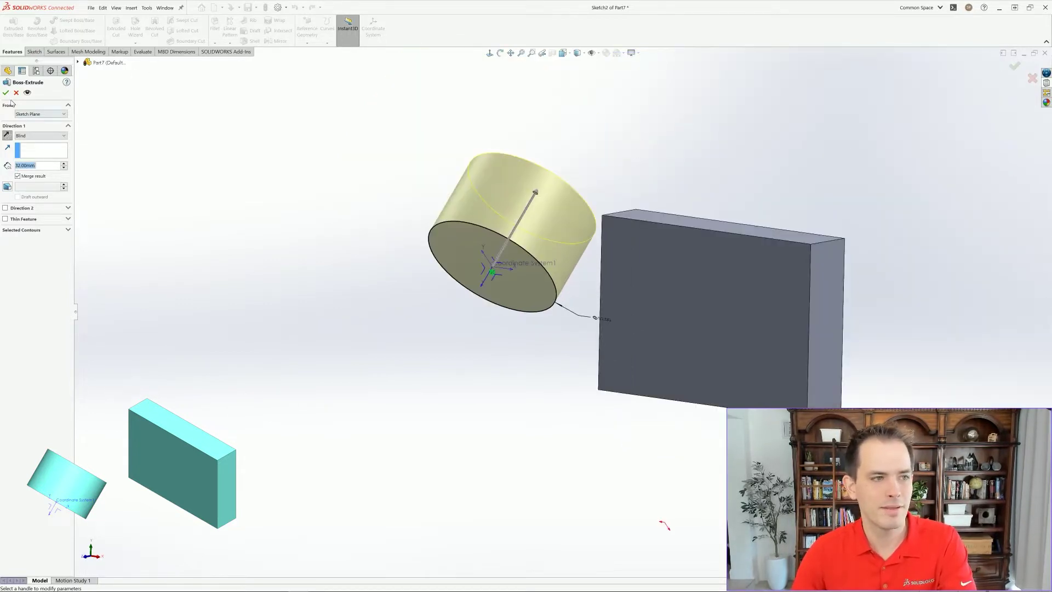
{"action": "key", "text": "Return"}
{"action": "mouse_move", "coordinate": [796, 204]}
{"action": "middle_mouse_down"}
{"action": "mouse_move", "coordinate": [701, 207]}
{"action": "mouse_move", "coordinate": [479, 176]}
{"action": "middle_mouse_up"}
{"action": "left_click", "coordinate": [481, 175]}
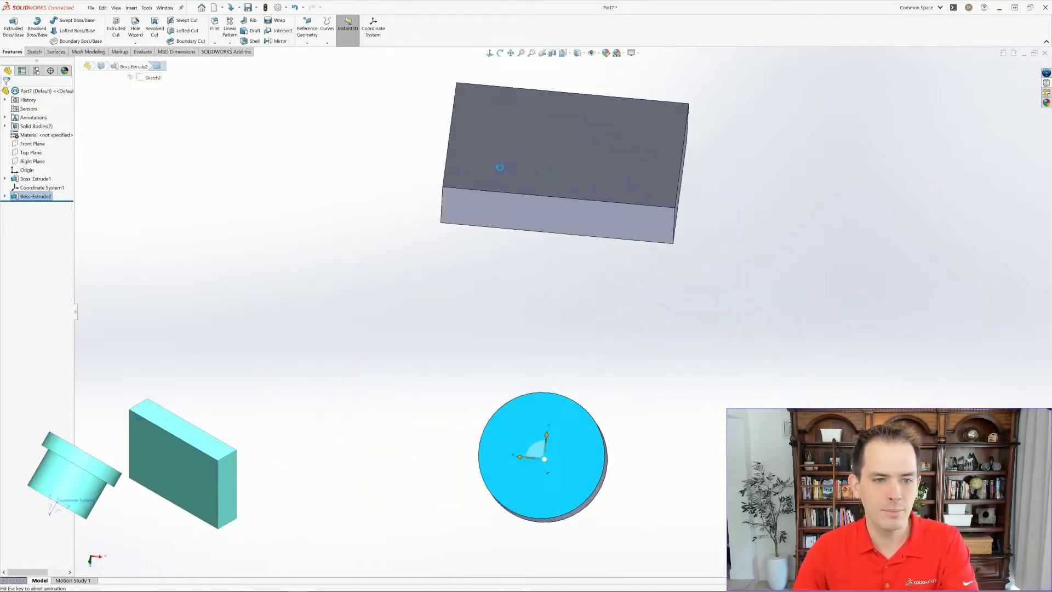
- Sketch a 64 mm diameter circle centred on the origin on the cylinder's end face
{"action": "key", "text": "s"}
{"action": "left_click", "coordinate": [651, 337]}
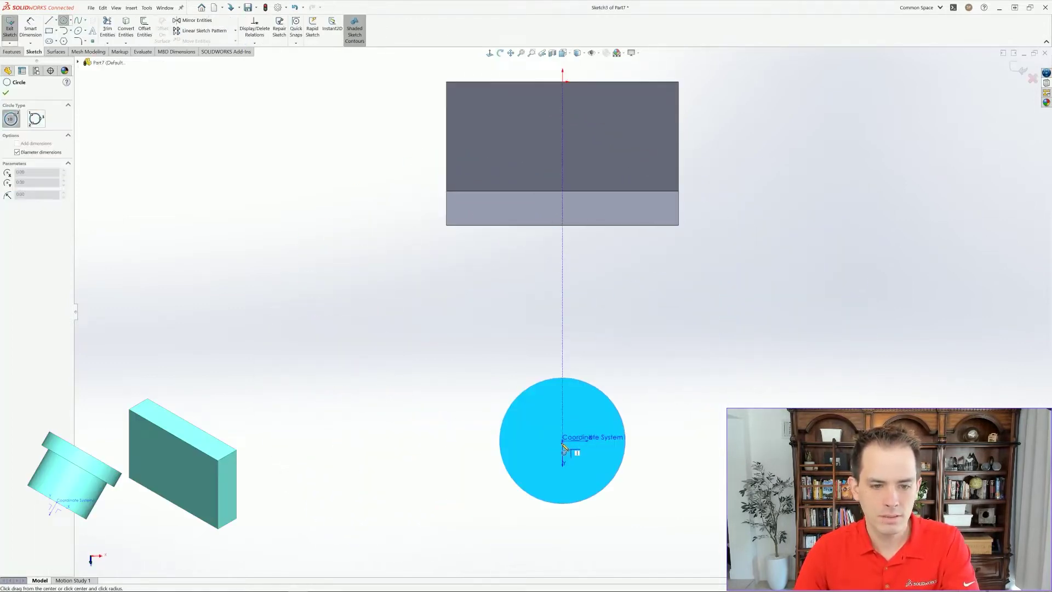
{"action": "left_click", "coordinate": [563, 442]}
{"action": "left_click", "coordinate": [670, 422]}
{"action": "key", "text": "Escape"}
{"action": "key", "text": "s"}
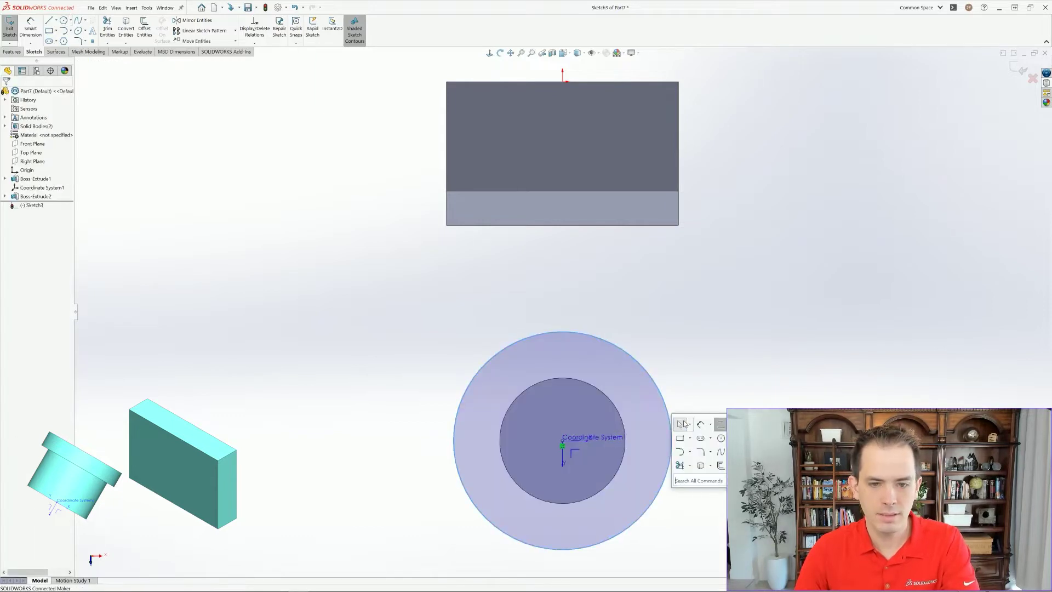
{"action": "left_click", "coordinate": [701, 423]}
{"action": "left_click", "coordinate": [667, 407]}
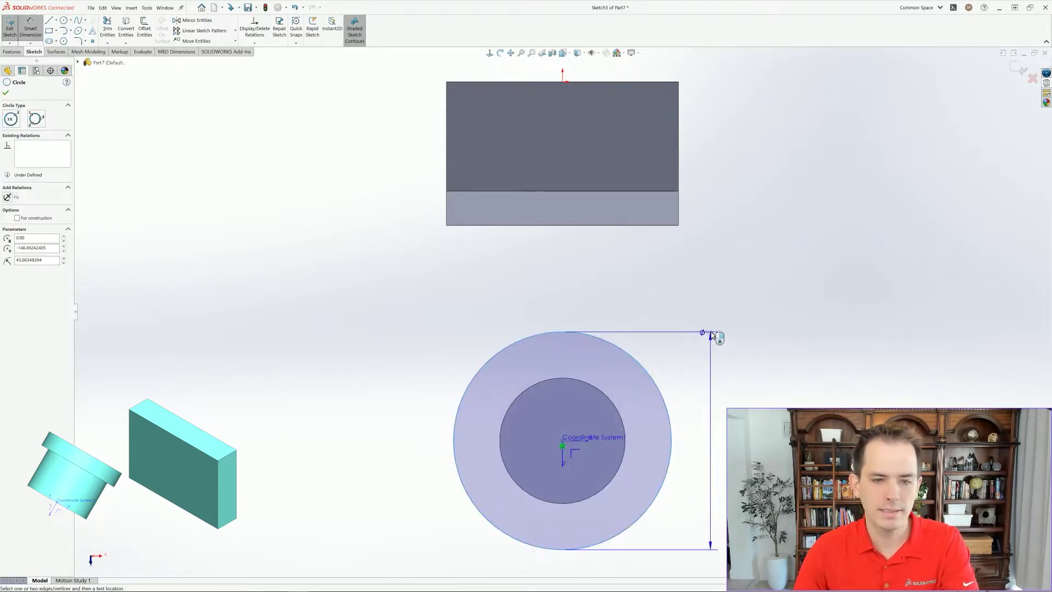
{"action": "left_click", "coordinate": [714, 333]}
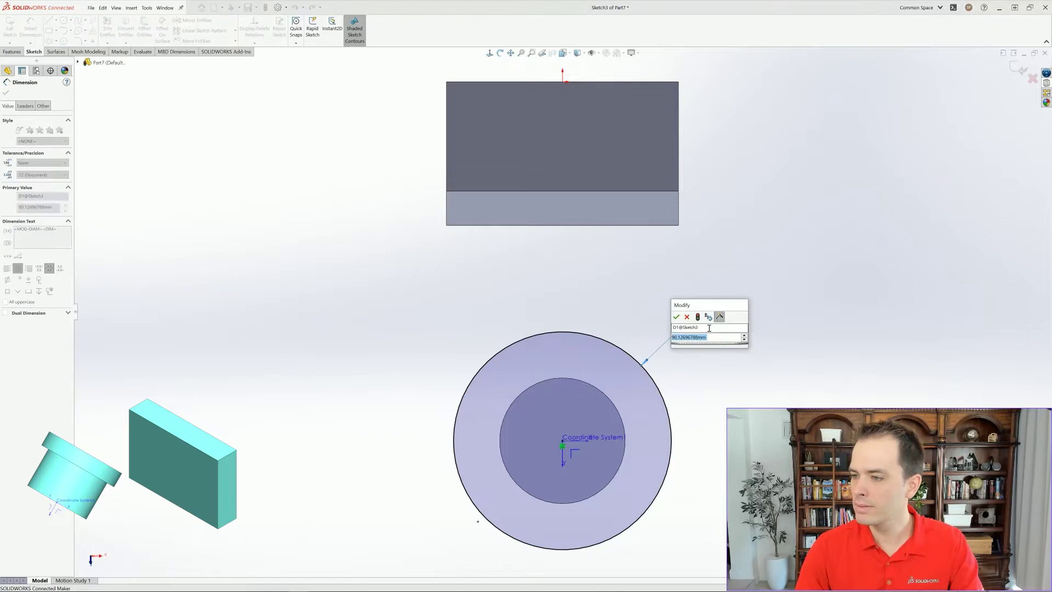
{"action": "type", "text": "64"}
{"action": "key", "text": "Return"}
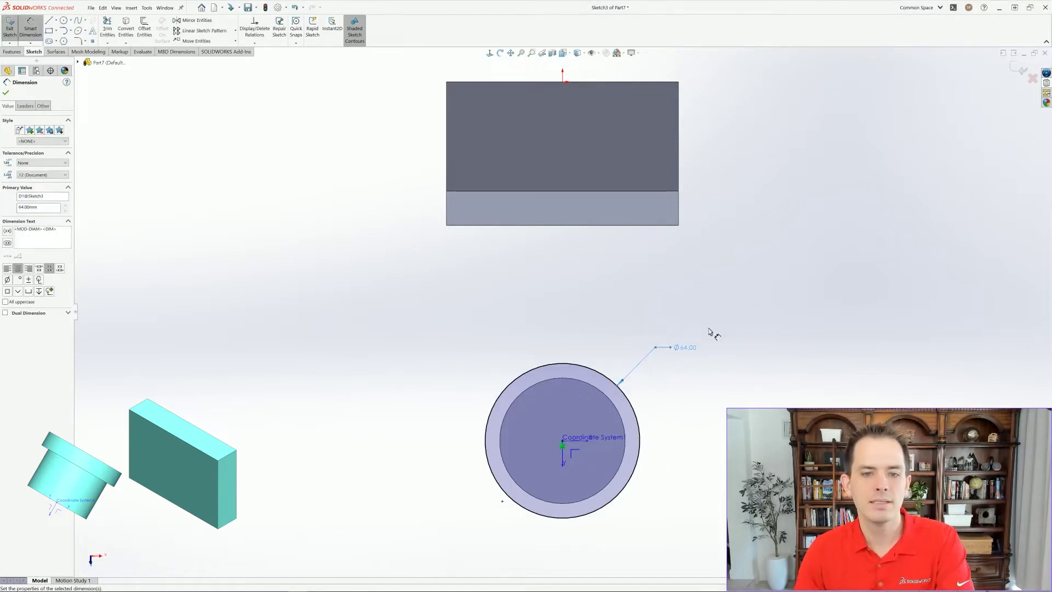
{"action": "key", "text": "Escape"}
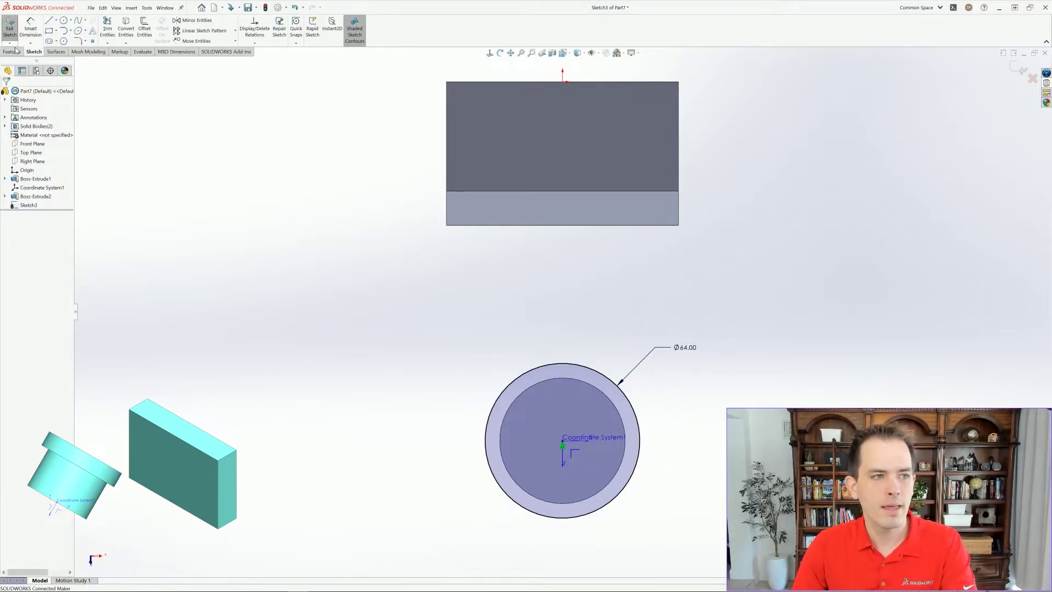
- Extrude the 64 mm circle 12 mm into flange Boss-Extrude3
{"action": "left_click", "coordinate": [12, 52]}
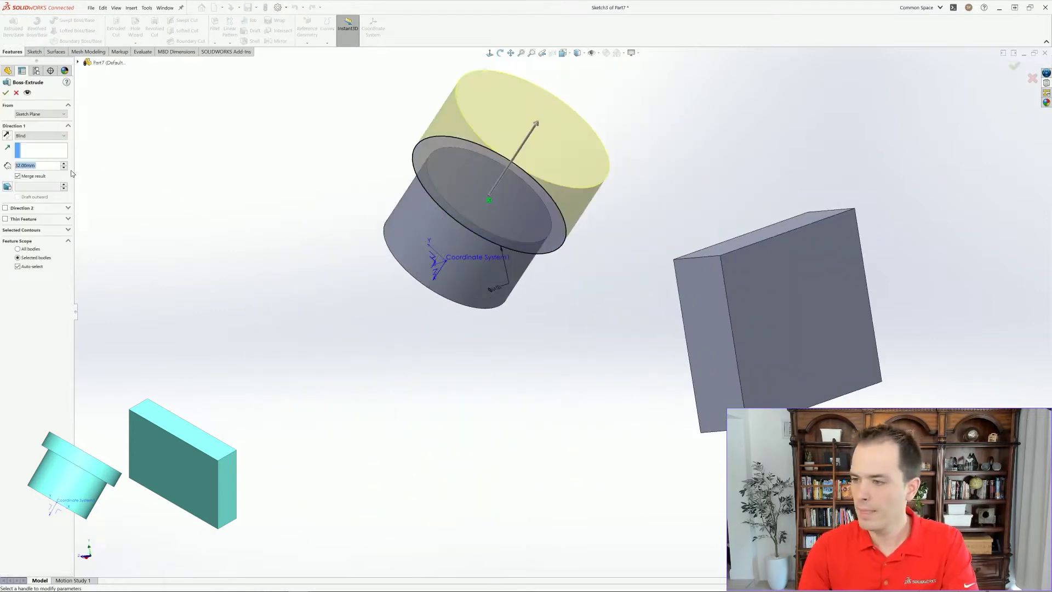
{"action": "type", "text": "12"}
{"action": "key", "text": "Return"}
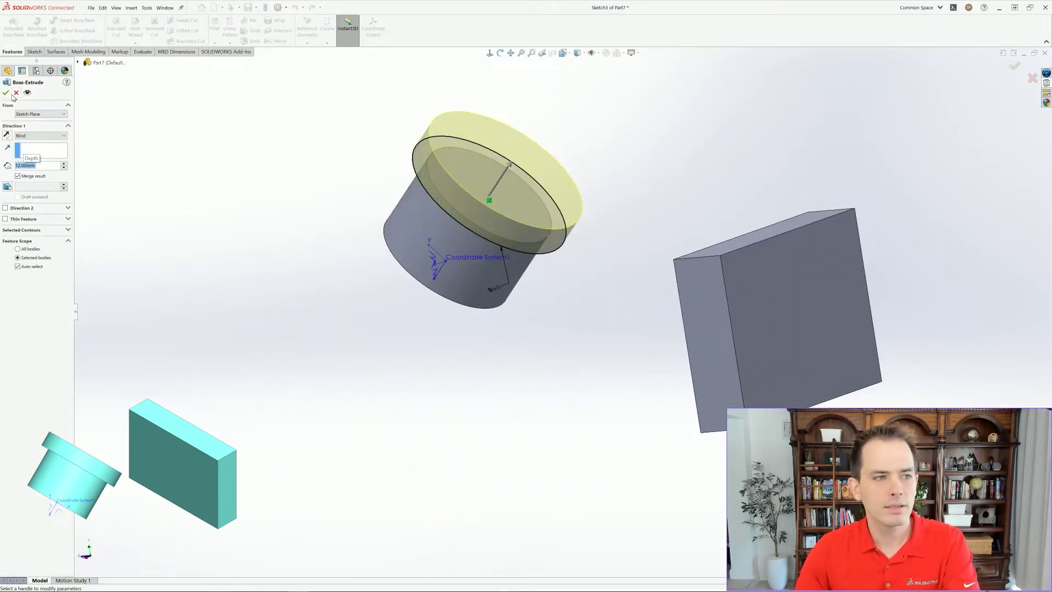
{"action": "left_click", "coordinate": [6, 93]}
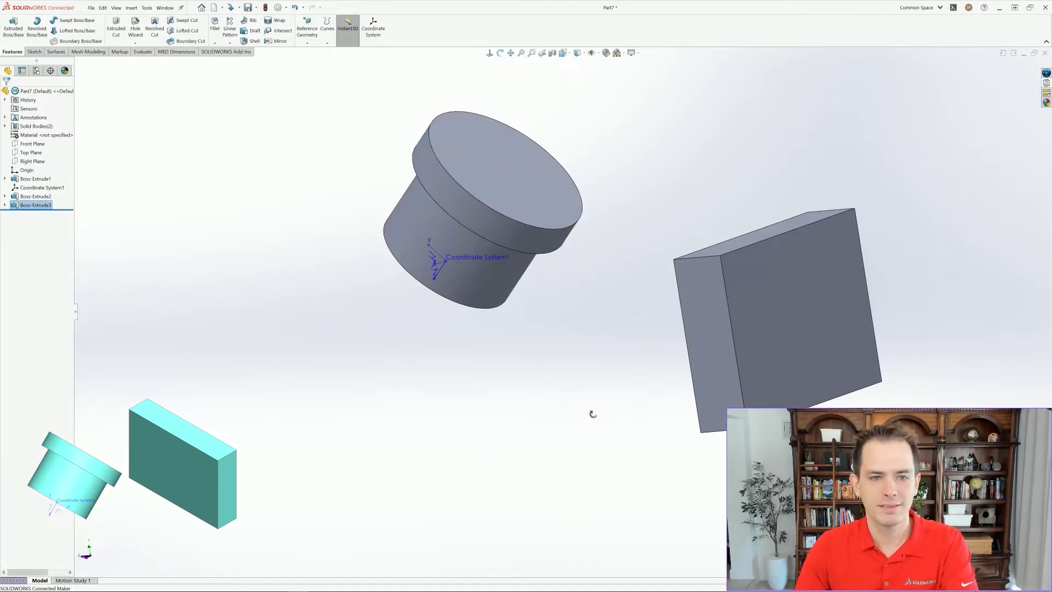
{"action": "mouse_move", "coordinate": [592, 414]}
{"action": "middle_mouse_down"}
{"action": "mouse_move", "coordinate": [611, 392]}
{"action": "mouse_move", "coordinate": [583, 383]}
{"action": "mouse_move", "coordinate": [621, 396]}
{"action": "mouse_move", "coordinate": [576, 387]}
{"action": "mouse_move", "coordinate": [610, 397]}
{"action": "middle_mouse_up"}
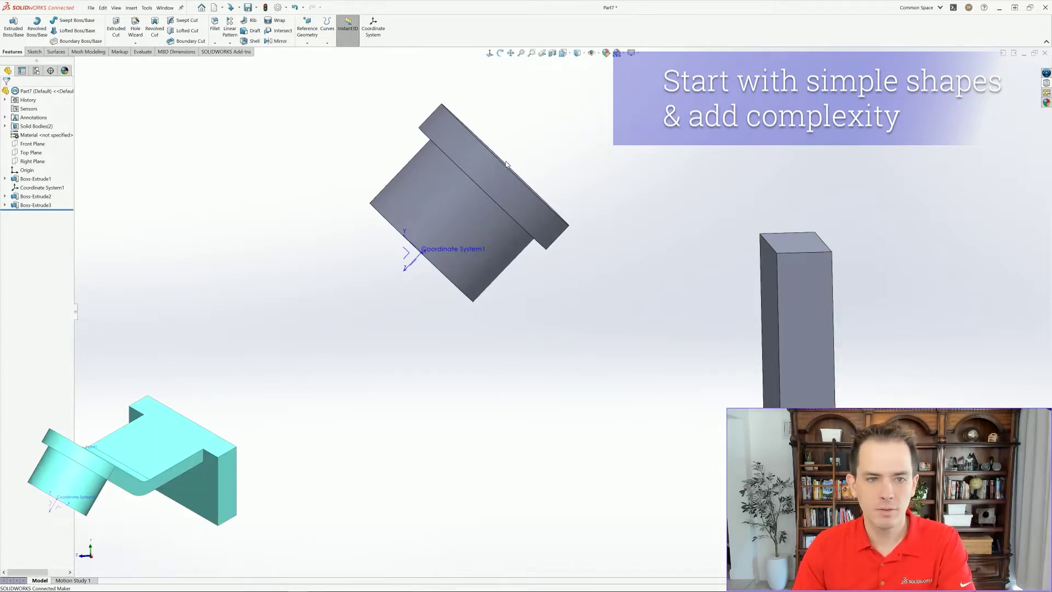
- Create reference point Point1 at the centre of the flange's round top face
{"action": "mouse_move", "coordinate": [696, 188]}
{"action": "middle_mouse_down"}
{"action": "mouse_move", "coordinate": [729, 193]}
{"action": "mouse_move", "coordinate": [681, 202]}
{"action": "middle_mouse_up"}
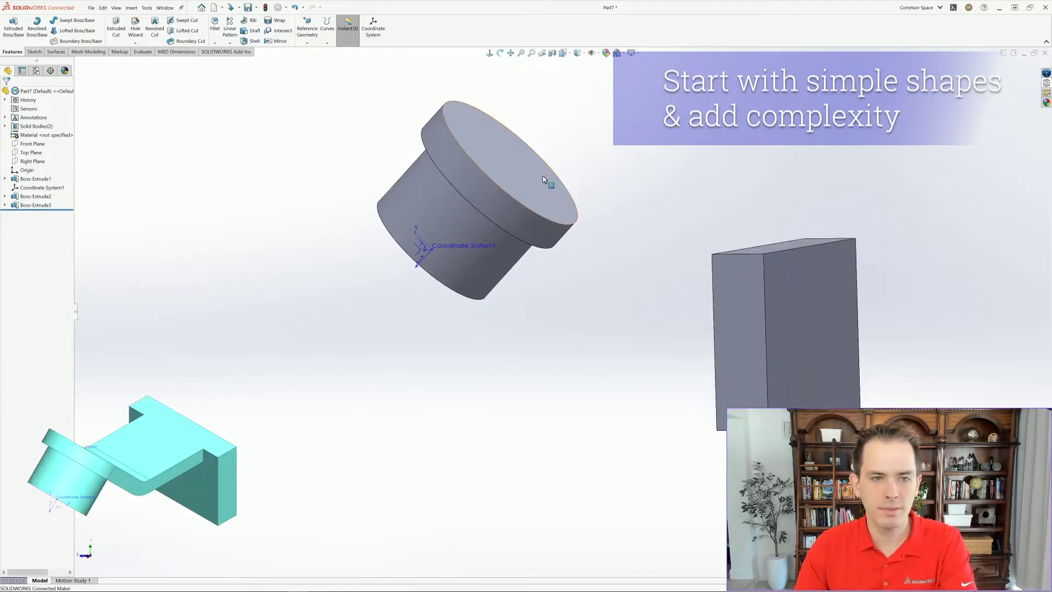
{"action": "left_click", "coordinate": [307, 33]}
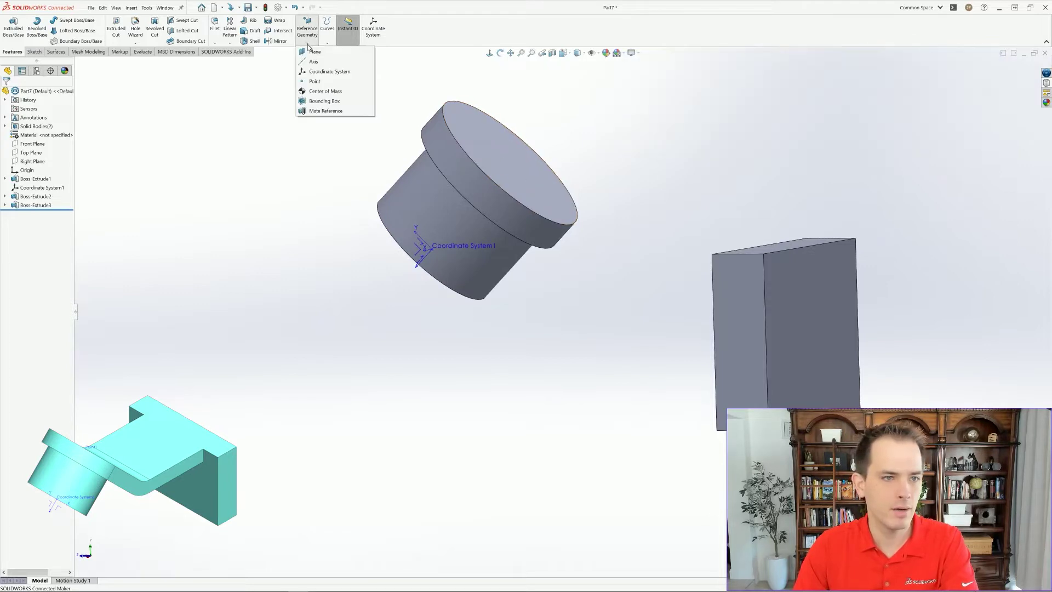
{"action": "left_click", "coordinate": [466, 133]}
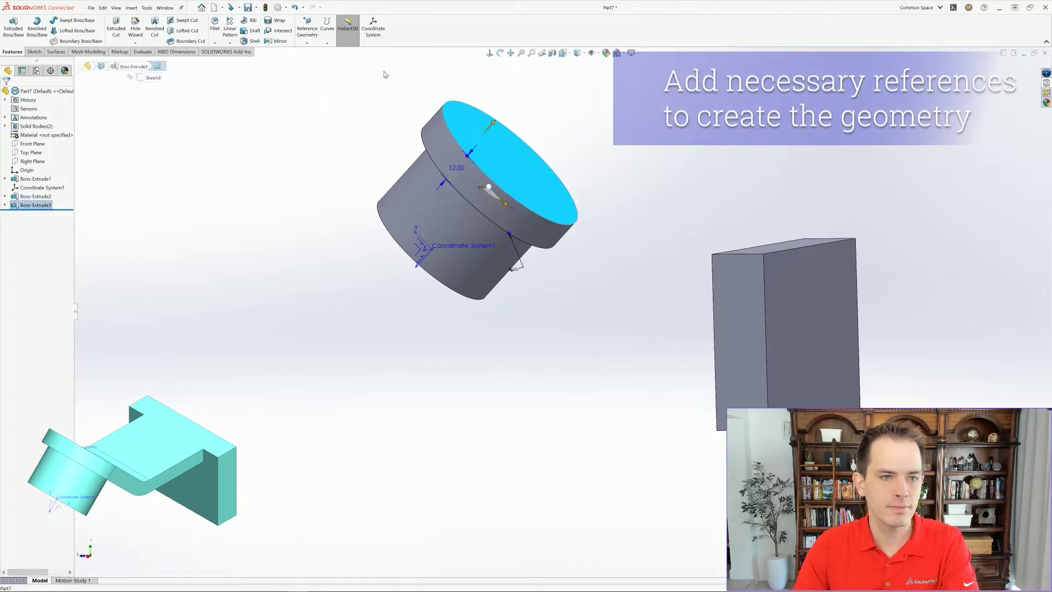
{"action": "left_click", "coordinate": [317, 43]}
{"action": "left_click", "coordinate": [326, 82]}
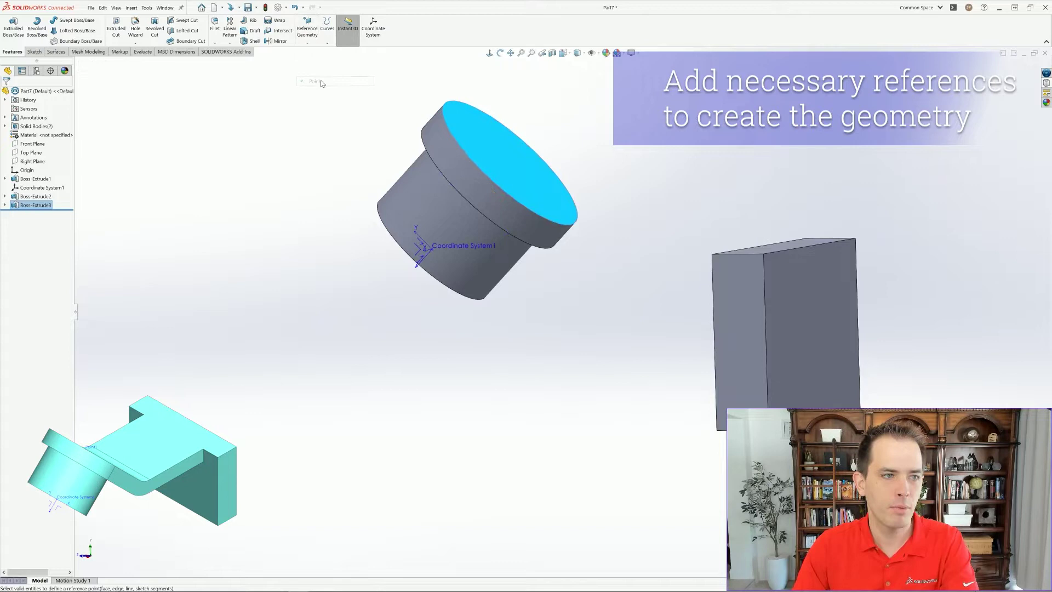
{"action": "key", "text": "Return"}
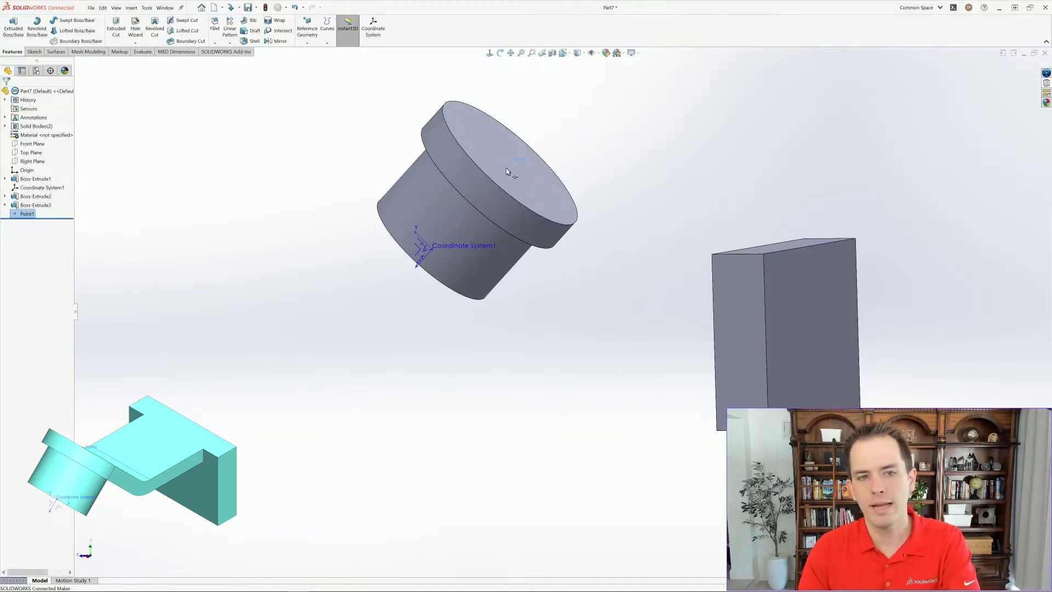
- On the Right Plane, sketch a horizontal line, tangent arc and line ending on Point1
{"action": "left_click", "coordinate": [43, 163]}
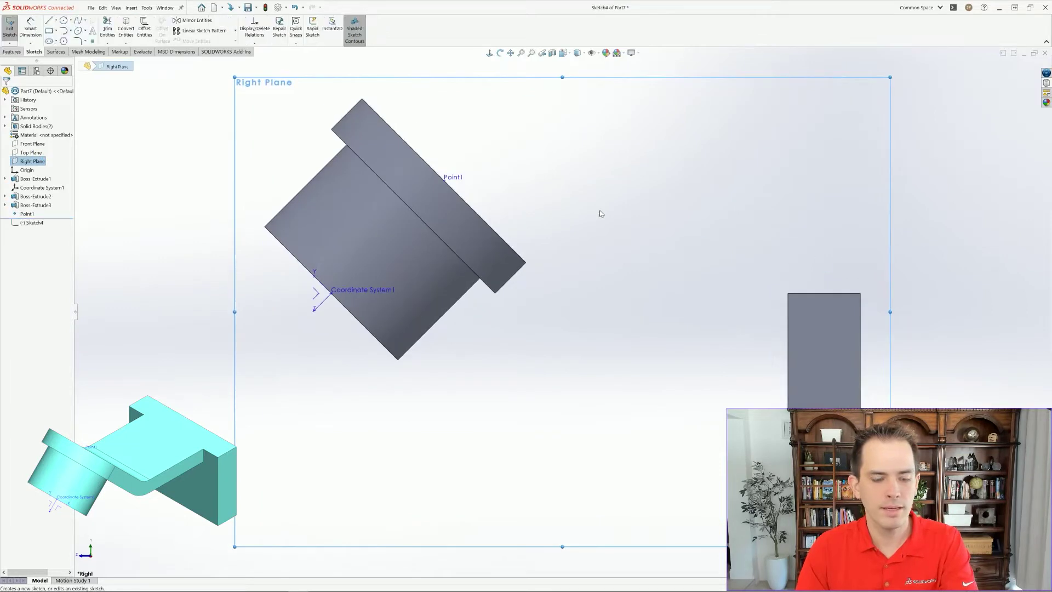
{"action": "key", "text": "s"}
{"action": "left_click", "coordinate": [692, 233]}
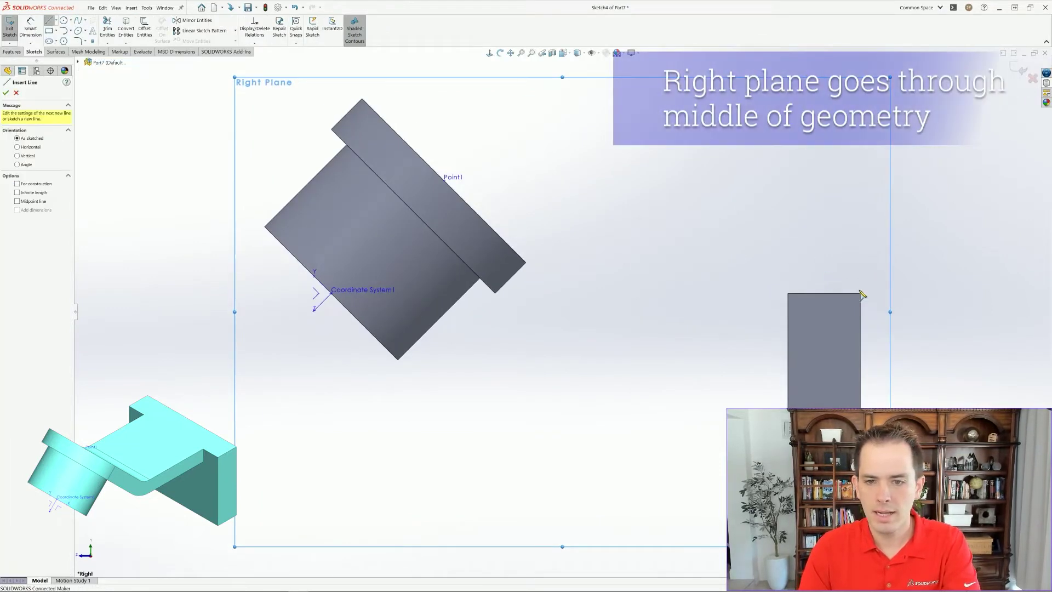
{"action": "left_click", "coordinate": [861, 294]}
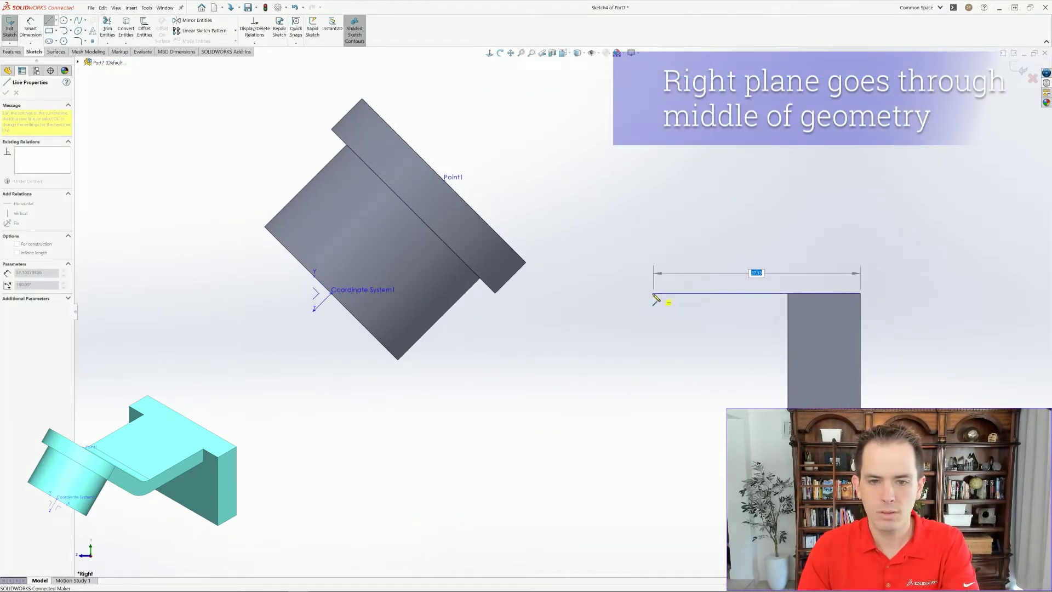
{"action": "left_click", "coordinate": [652, 294]}
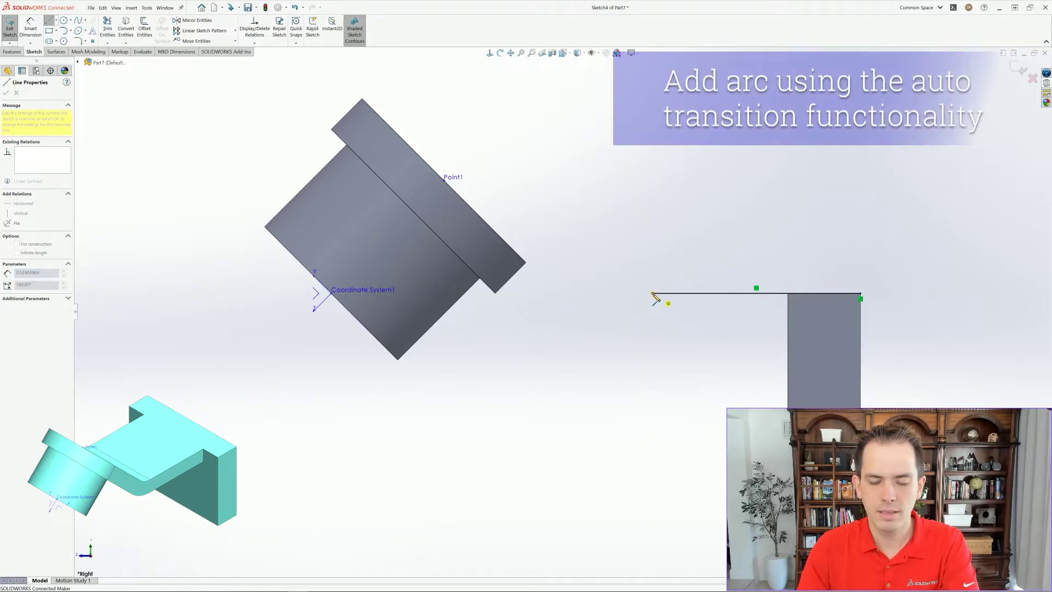
{"action": "left_click", "coordinate": [528, 246]}
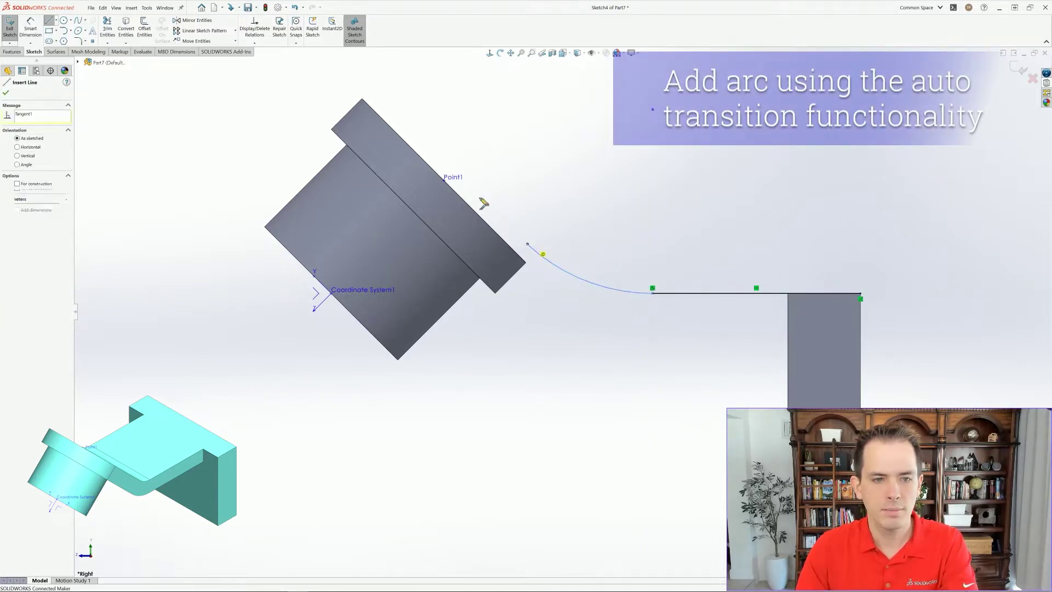
{"action": "left_click", "coordinate": [445, 185]}
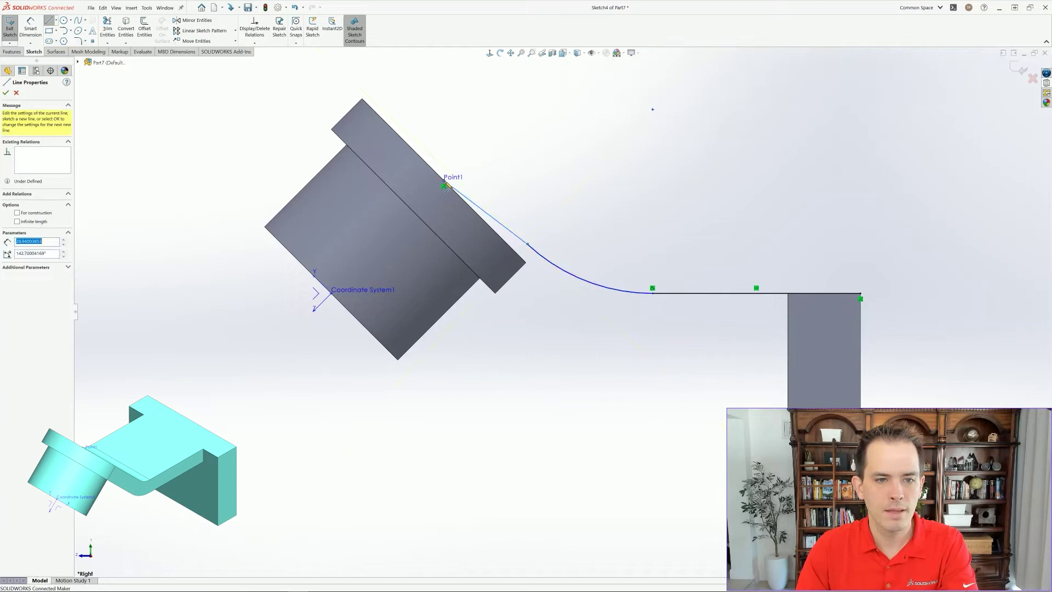
{"action": "key", "text": "Escape"}
- Make the line to Point1 collinear with the angled block's edge
{"action": "left_click", "coordinate": [528, 245]}
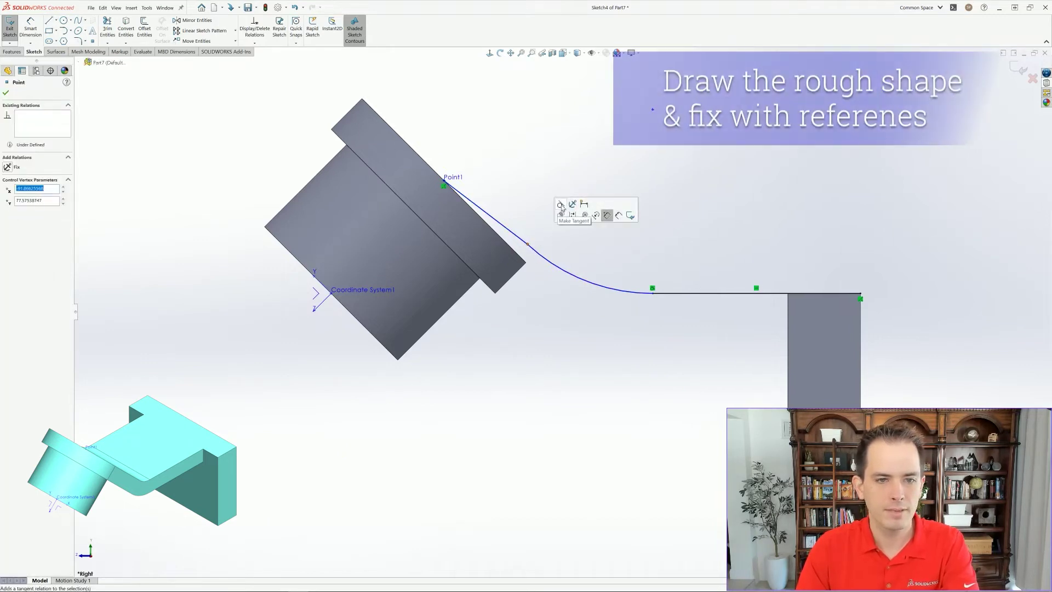
{"action": "left_click_drag", "start_coordinate": [527, 246], "coordinate": [542, 261]}
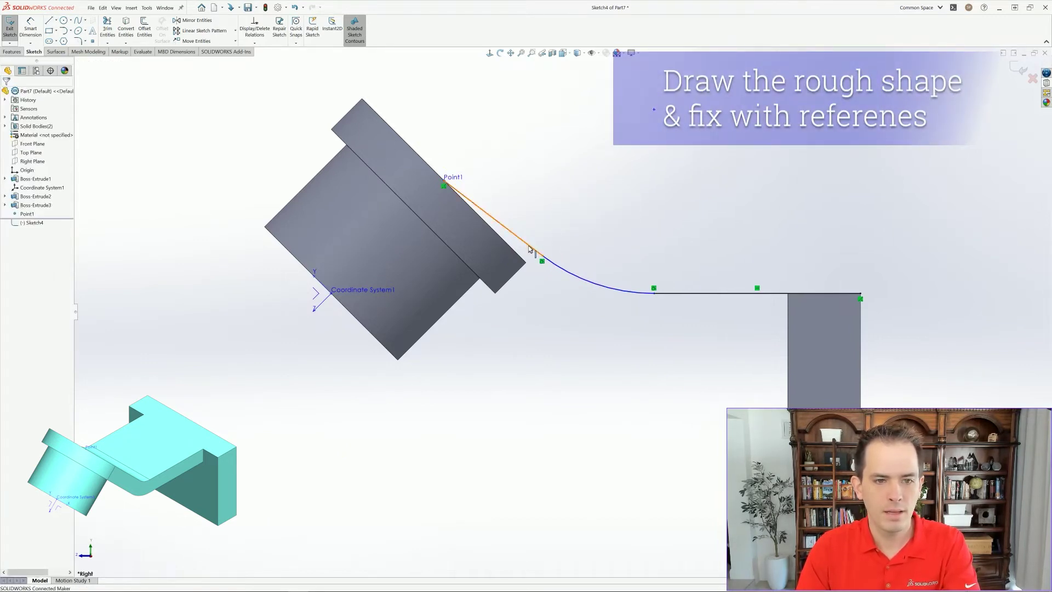
{"action": "left_click", "coordinate": [529, 249]}
{"action": "left_click", "coordinate": [520, 257], "text": "ctrl"}
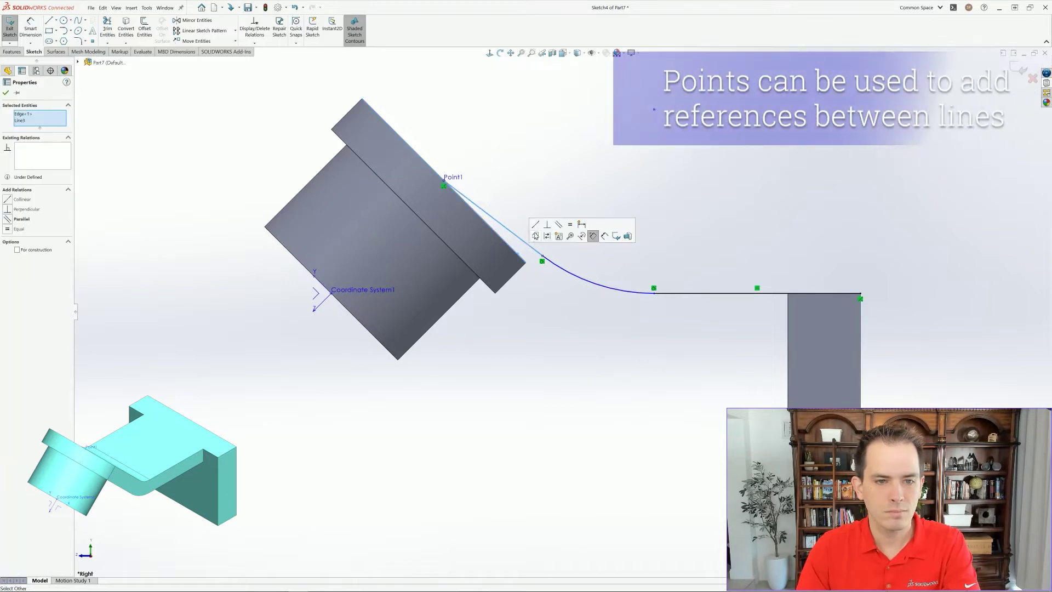
{"action": "left_click", "coordinate": [540, 231]}
{"action": "key", "text": "Escape"}
- Dimension the bend arc's radius to 15 mm
{"action": "key", "text": "s"}
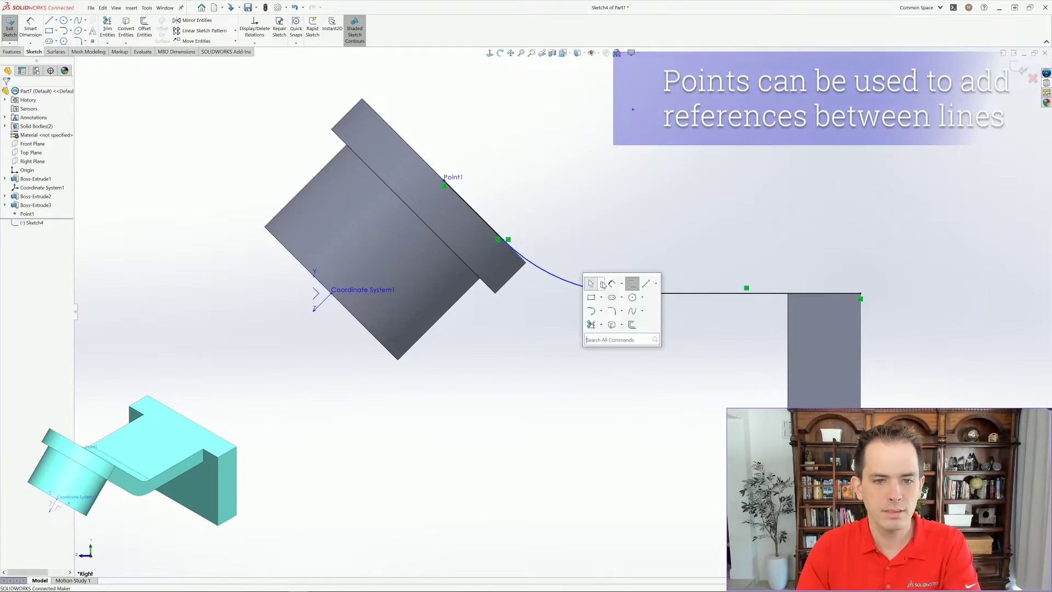
{"action": "left_click", "coordinate": [612, 284]}
{"action": "left_click", "coordinate": [598, 289]}
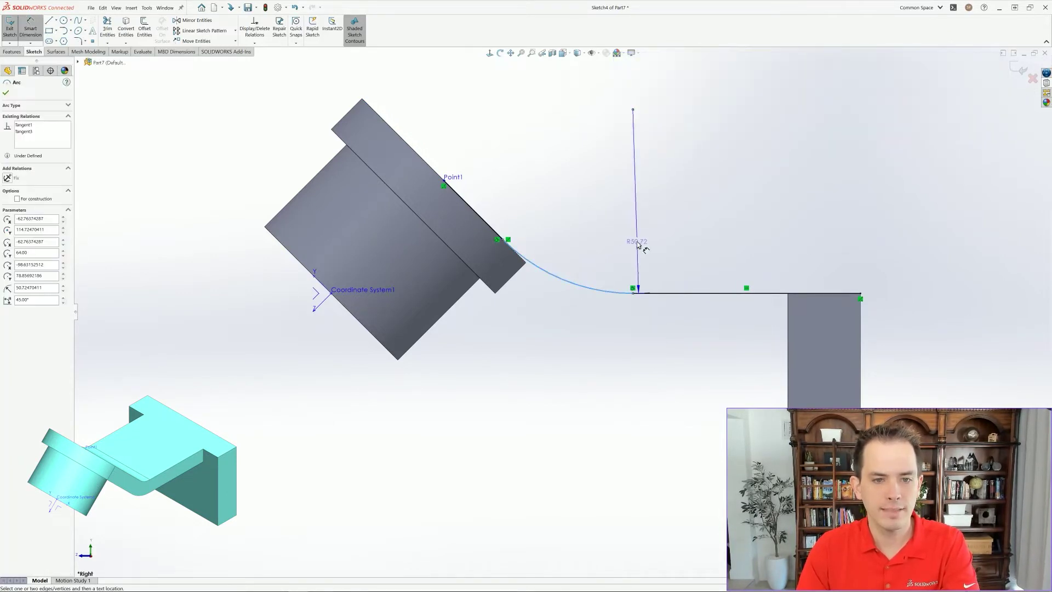
{"action": "left_click", "coordinate": [577, 241]}
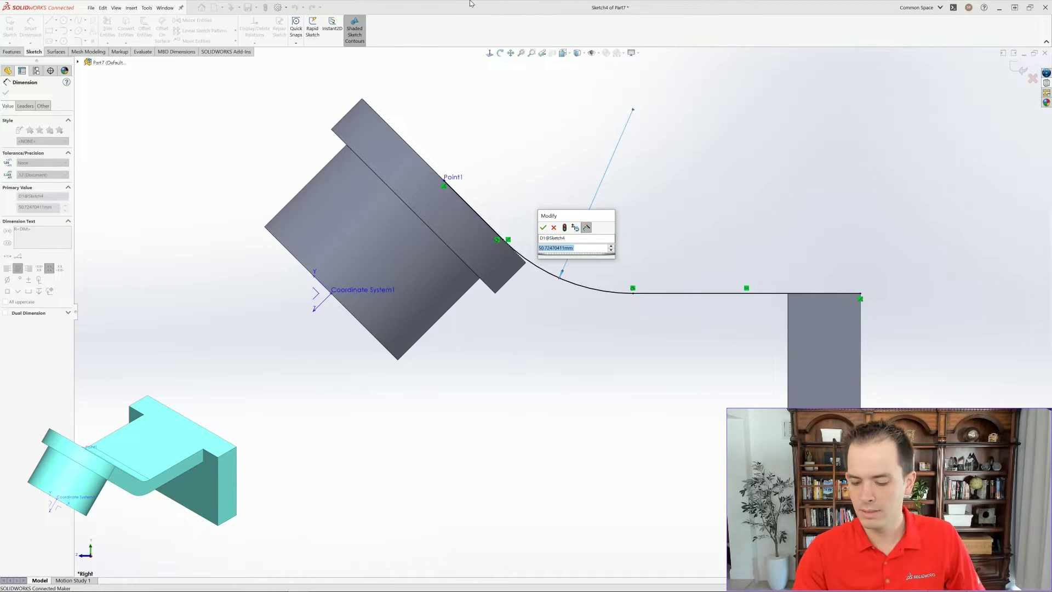
{"action": "type", "text": "15"}
{"action": "key", "text": "Return"}
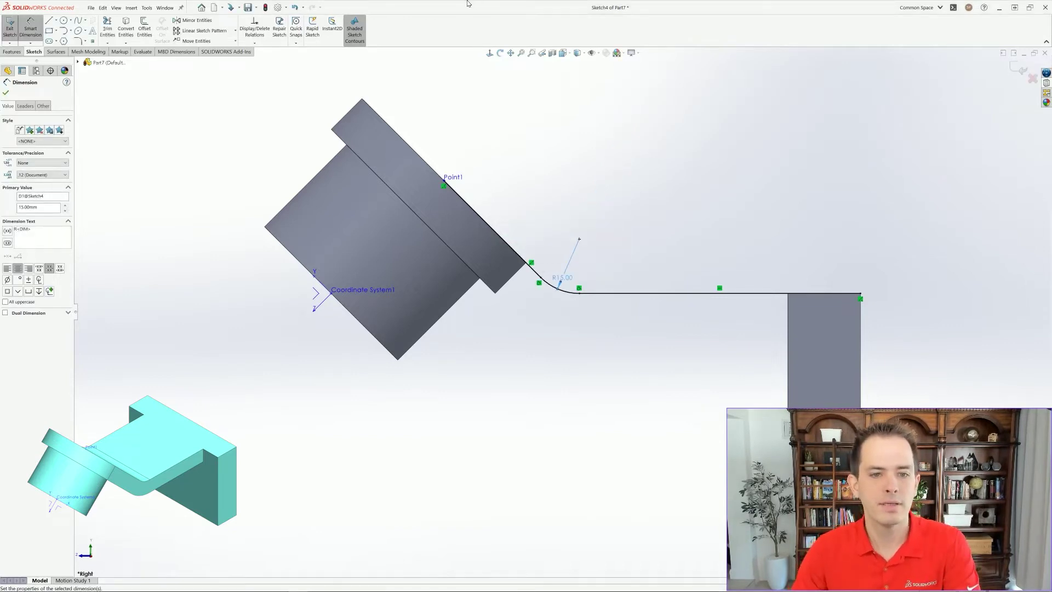
{"action": "key", "text": "Escape"}
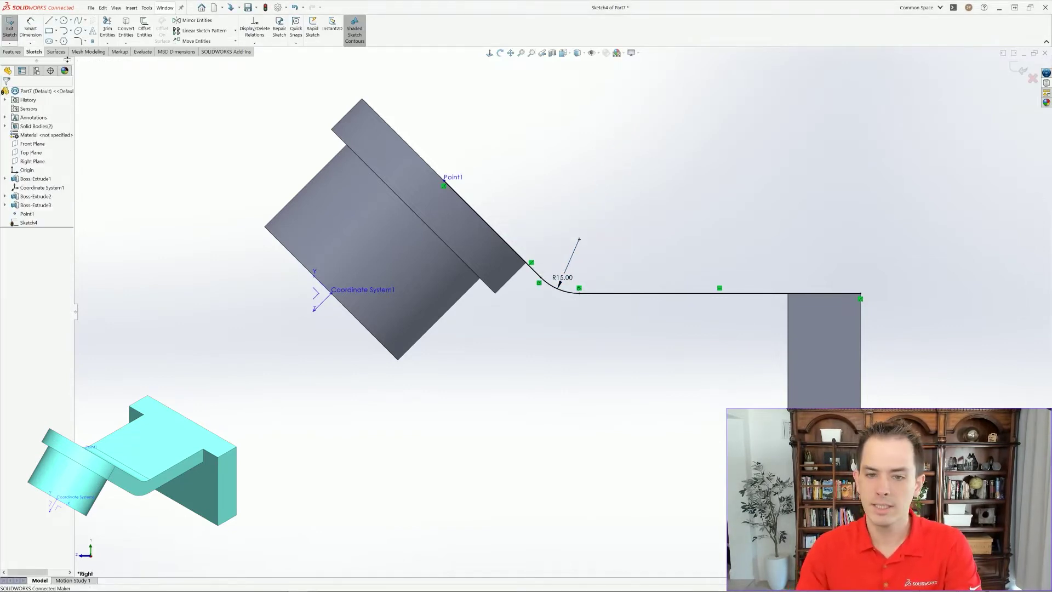
- Start a thin-feature boss extrusion of the path with 12 mm thickness
{"action": "left_click", "coordinate": [3, 53]}
{"action": "left_click", "coordinate": [10, 30]}
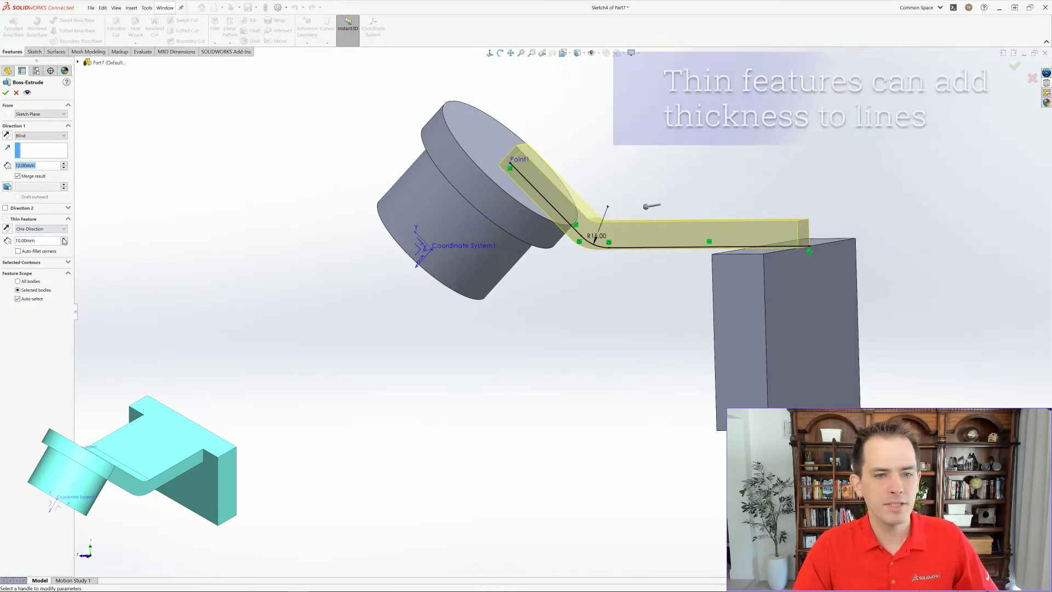
{"action": "left_click", "coordinate": [7, 229]}
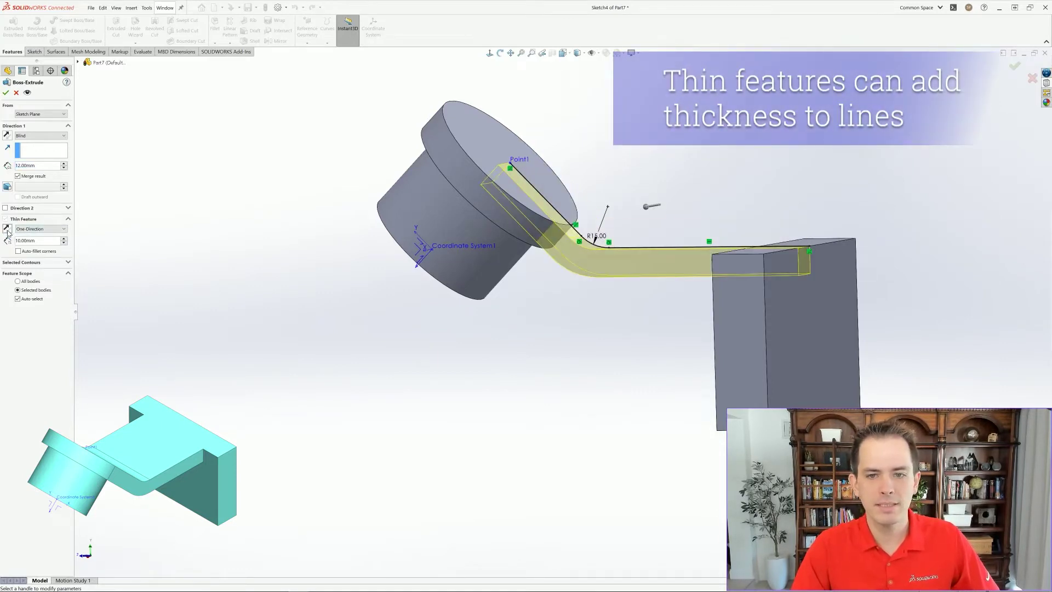
{"action": "left_click", "coordinate": [8, 229]}
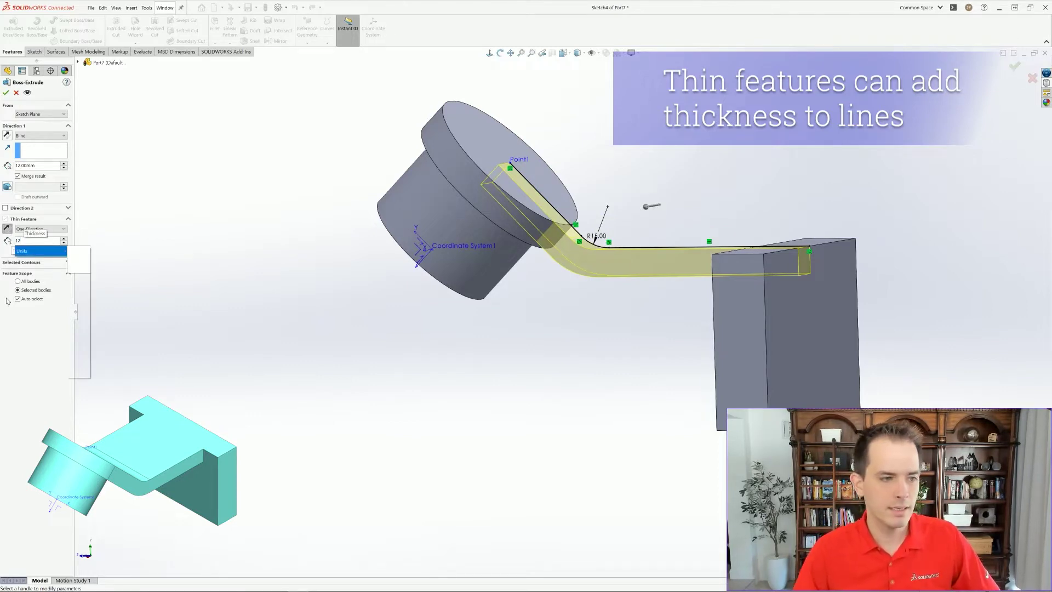
{"action": "type", "text": "12"}
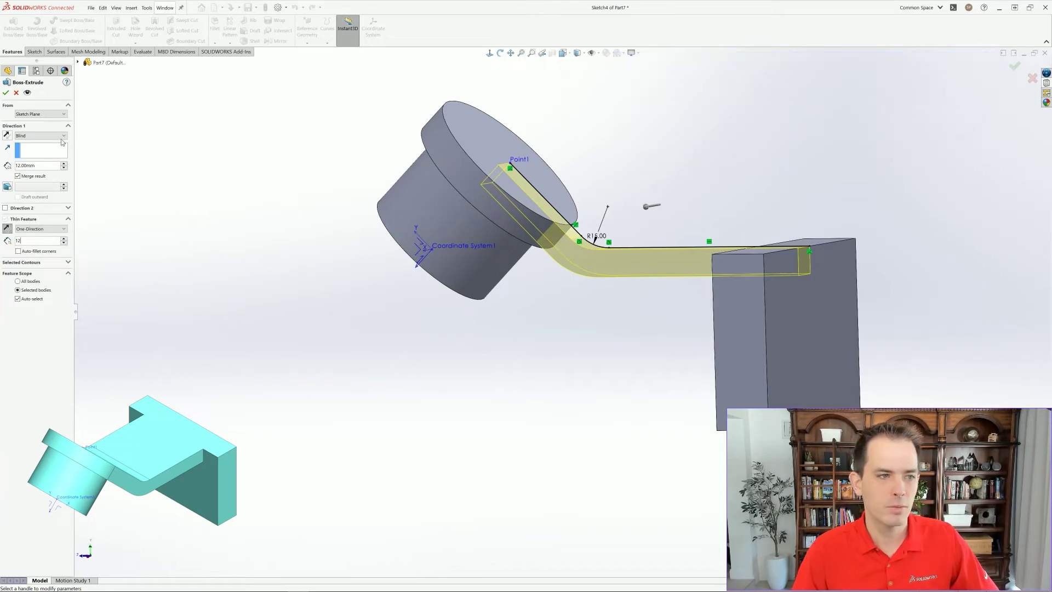
- Extrude the thin arm Mid Plane to 64 mm depth and accept it
{"action": "left_click", "coordinate": [39, 135]}
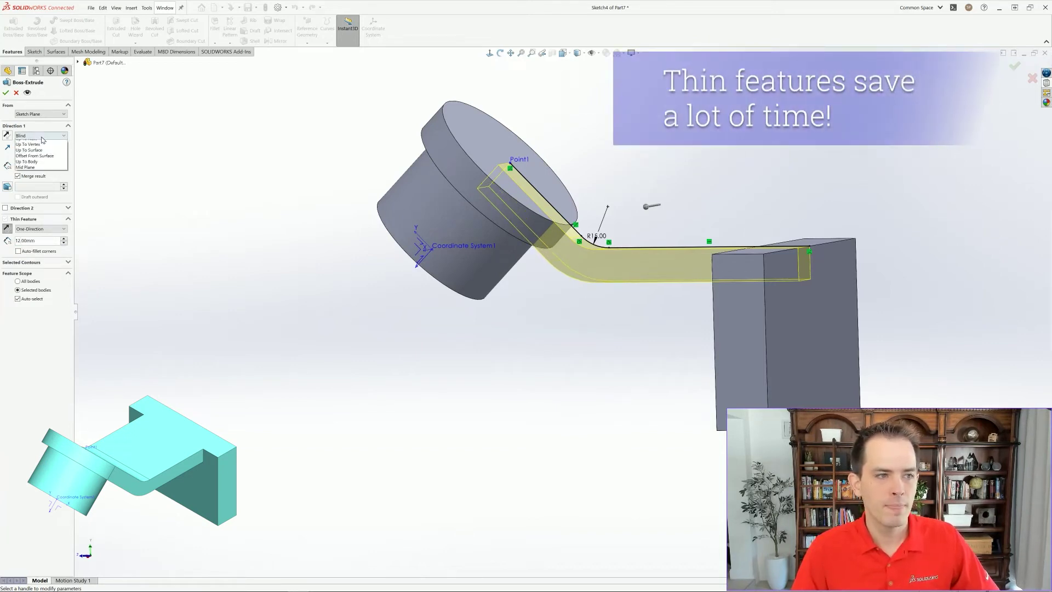
{"action": "left_click", "coordinate": [28, 183]}
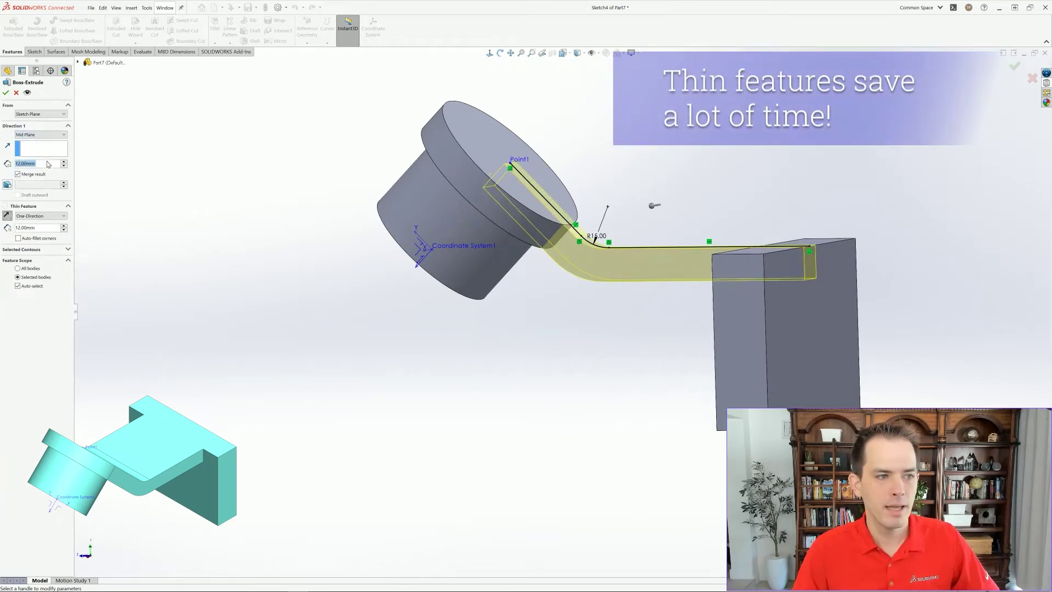
{"action": "mouse_move", "coordinate": [458, 362]}
{"action": "middle_mouse_down"}
{"action": "mouse_move", "coordinate": [432, 353]}
{"action": "mouse_move", "coordinate": [408, 369]}
{"action": "middle_mouse_up"}
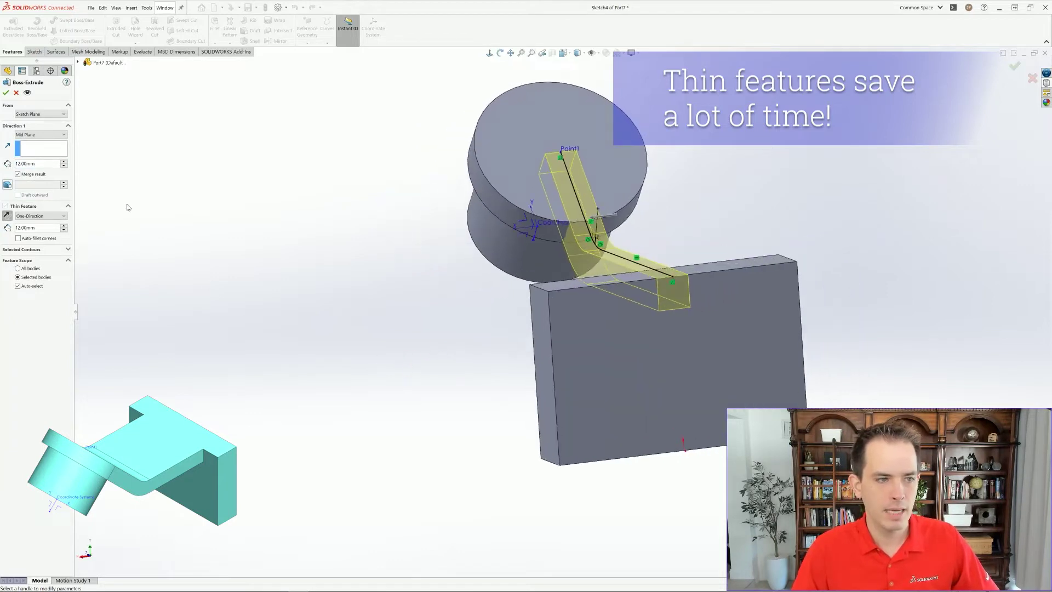
{"action": "type", "text": "64"}
{"action": "key", "text": "Return"}
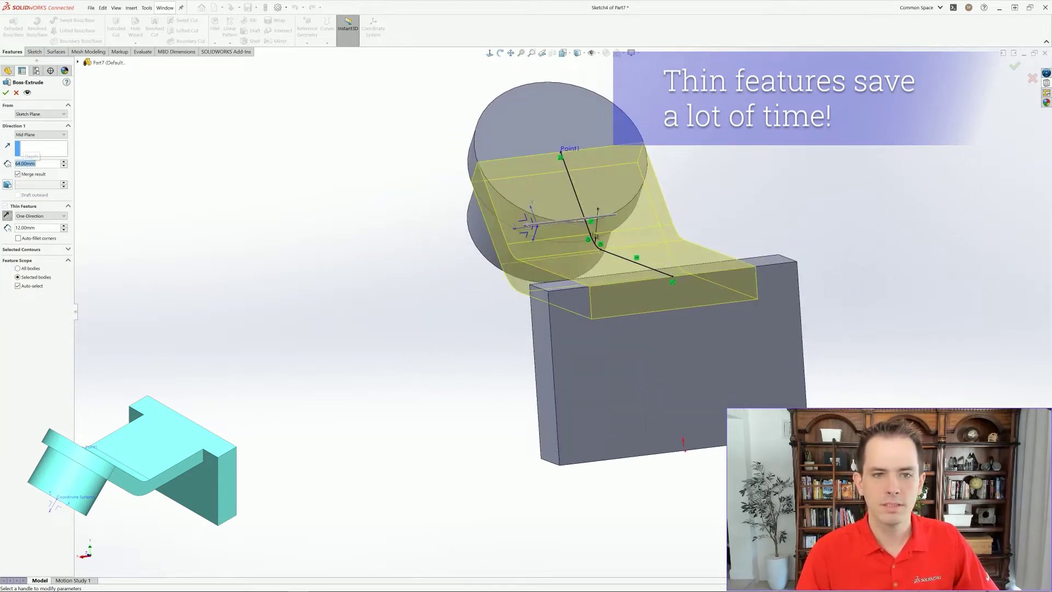
{"action": "left_click", "coordinate": [6, 93]}
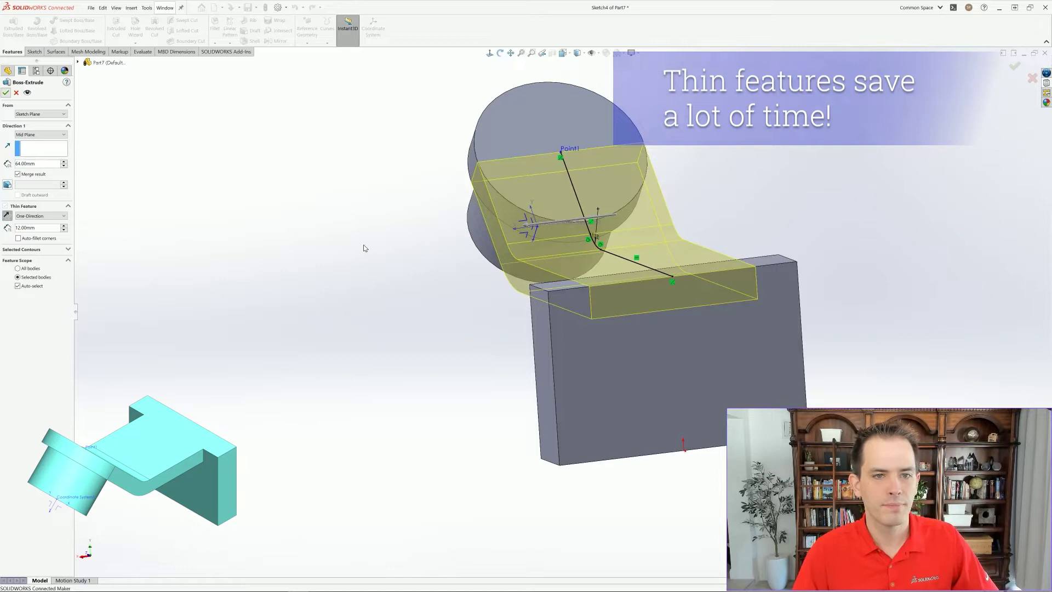
{"action": "mouse_move", "coordinate": [426, 327]}
{"action": "middle_mouse_down"}
{"action": "mouse_move", "coordinate": [470, 301]}
{"action": "mouse_move", "coordinate": [575, 303]}
{"action": "mouse_move", "coordinate": [529, 291]}
{"action": "mouse_move", "coordinate": [539, 340]}
{"action": "mouse_move", "coordinate": [592, 387]}
{"action": "middle_mouse_up"}
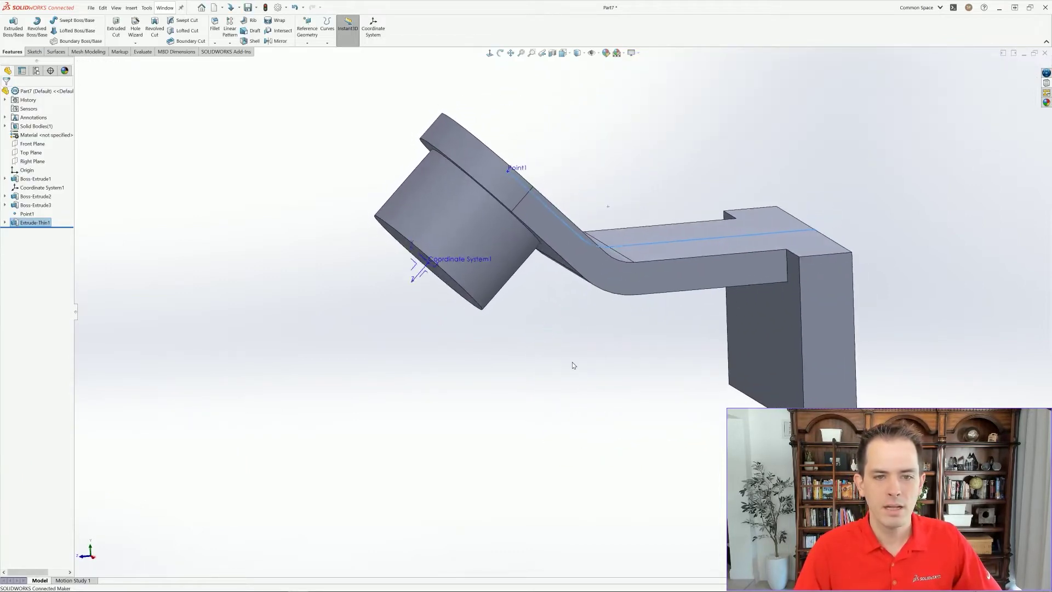
{"action": "middle_click_drag", "start_coordinate": [681, 376], "coordinate": [675, 326]}
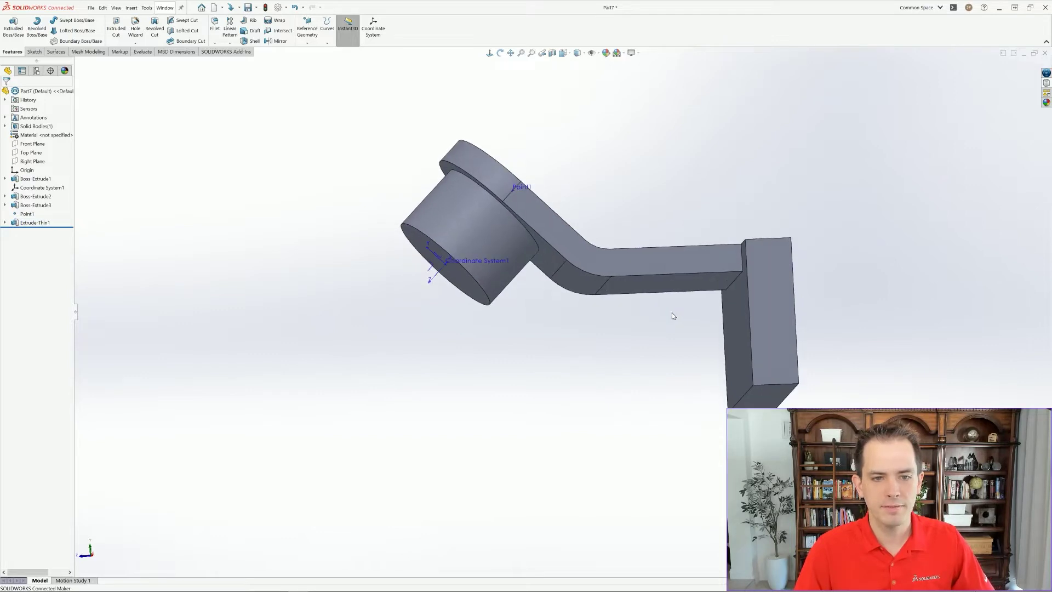
{"action": "scroll", "coordinate": [669, 326], "scroll_direction": "down", "scroll_amount": 2}
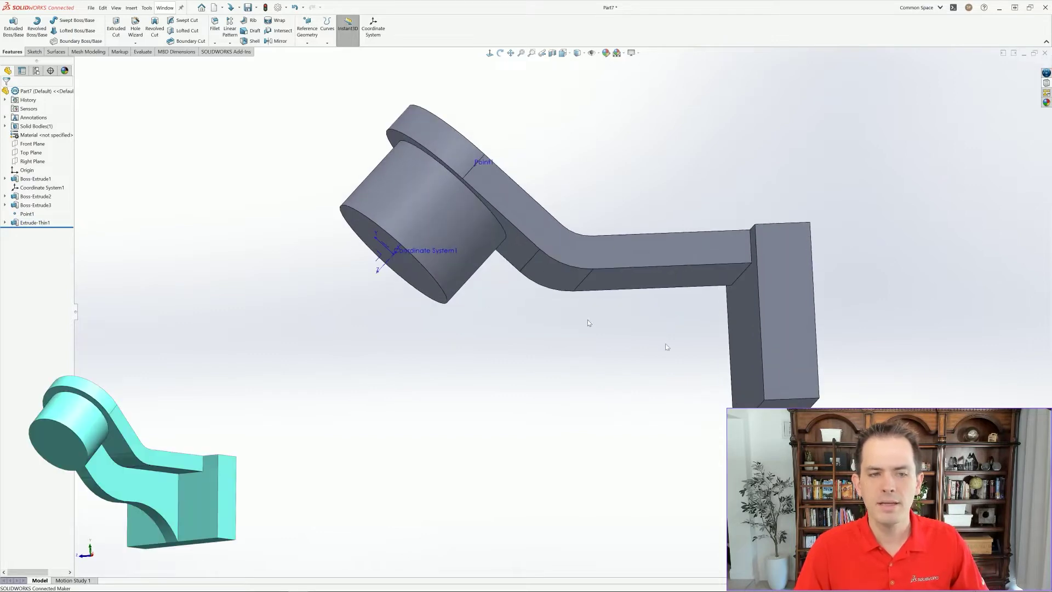
- On a Right Plane sketch, offset the arm's sloped edge and bend by 26 mm
{"action": "left_click", "coordinate": [33, 161]}
{"action": "left_click", "coordinate": [41, 154]}
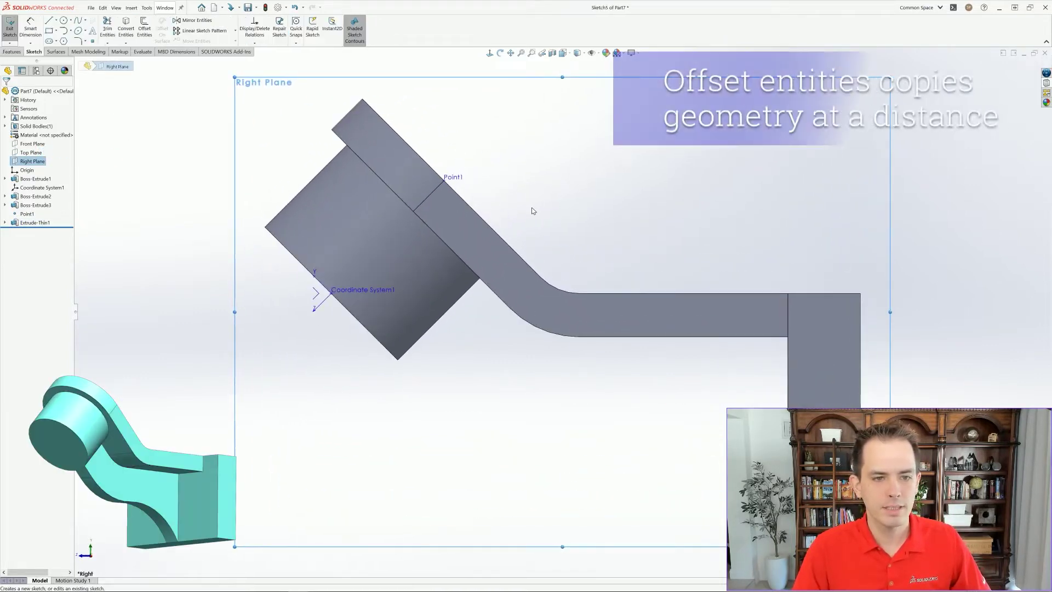
{"action": "key", "text": "Escape"}
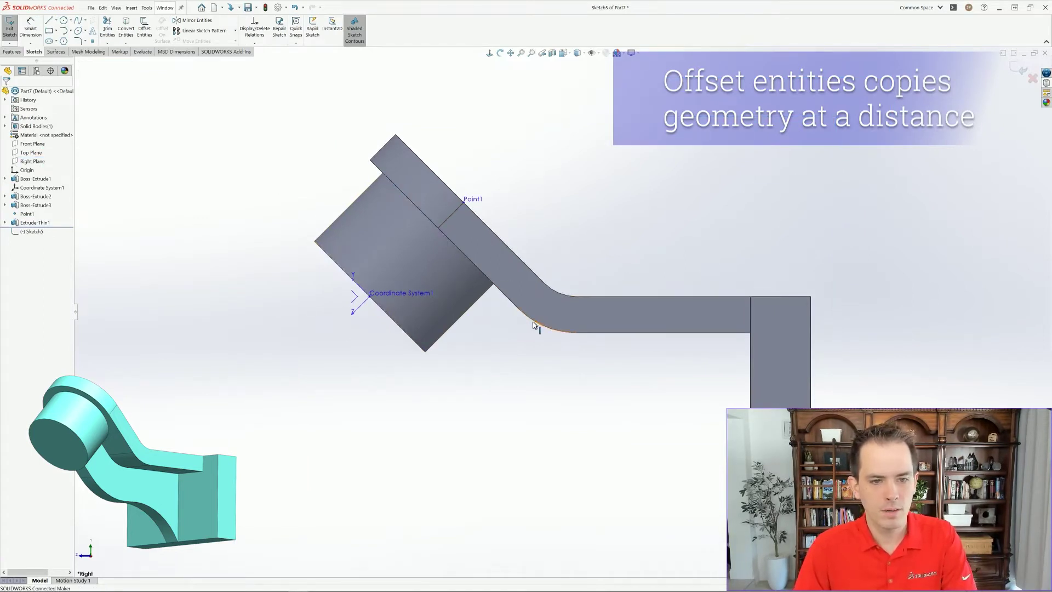
{"action": "left_click", "coordinate": [511, 303]}
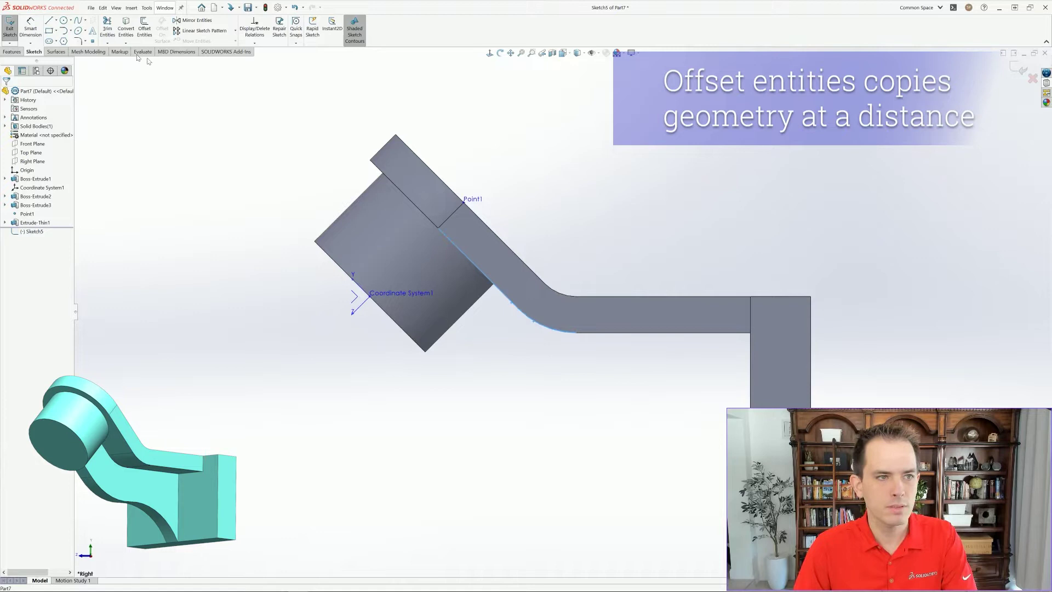
{"action": "left_click", "coordinate": [144, 31]}
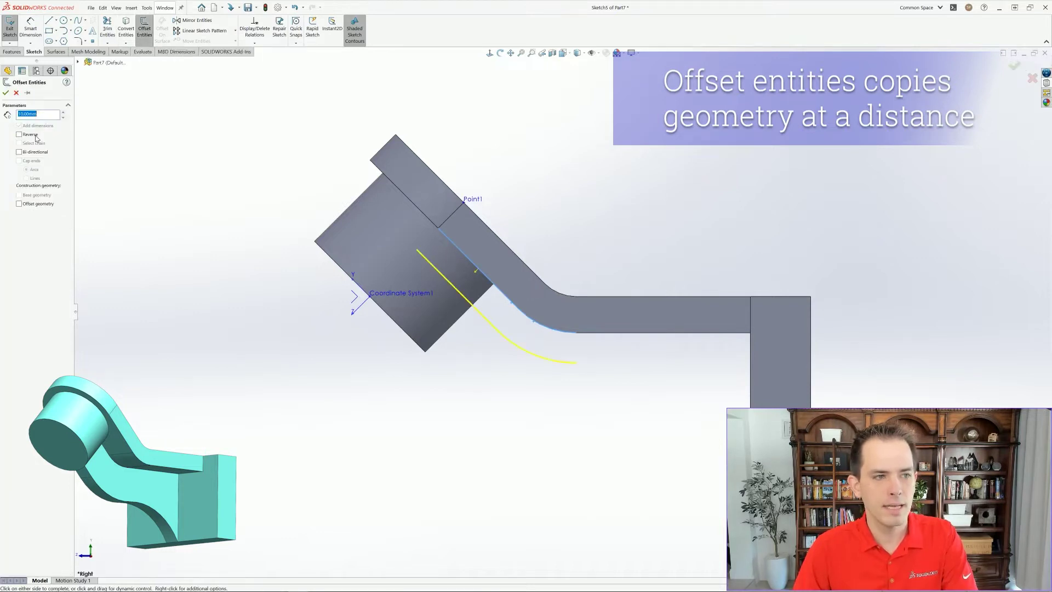
{"action": "left_click_drag", "start_coordinate": [29, 115], "coordinate": [19, 114]}
{"action": "type", "text": "20"}
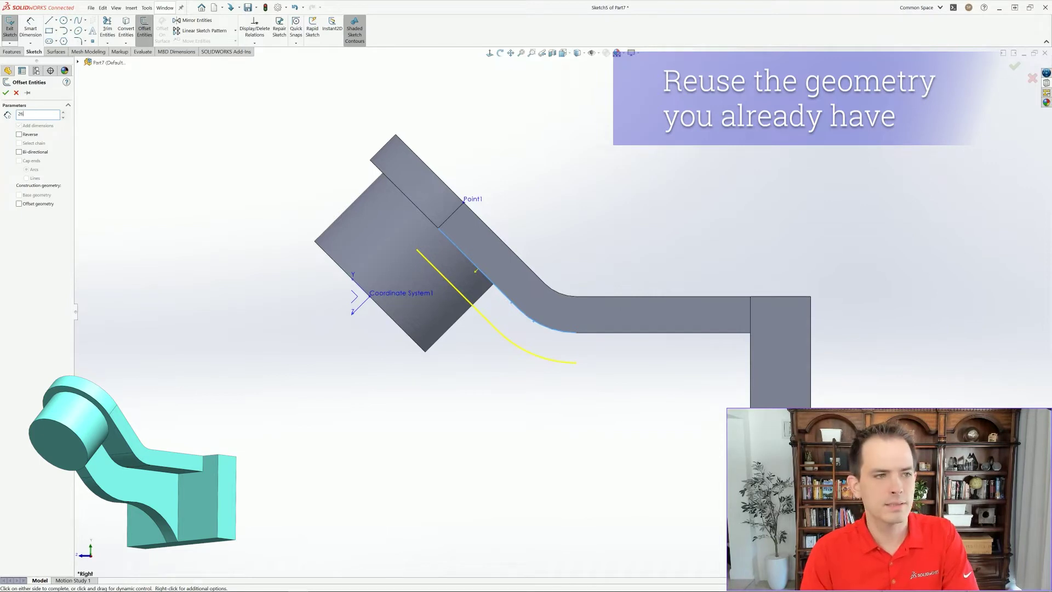
{"action": "key", "text": "Return"}
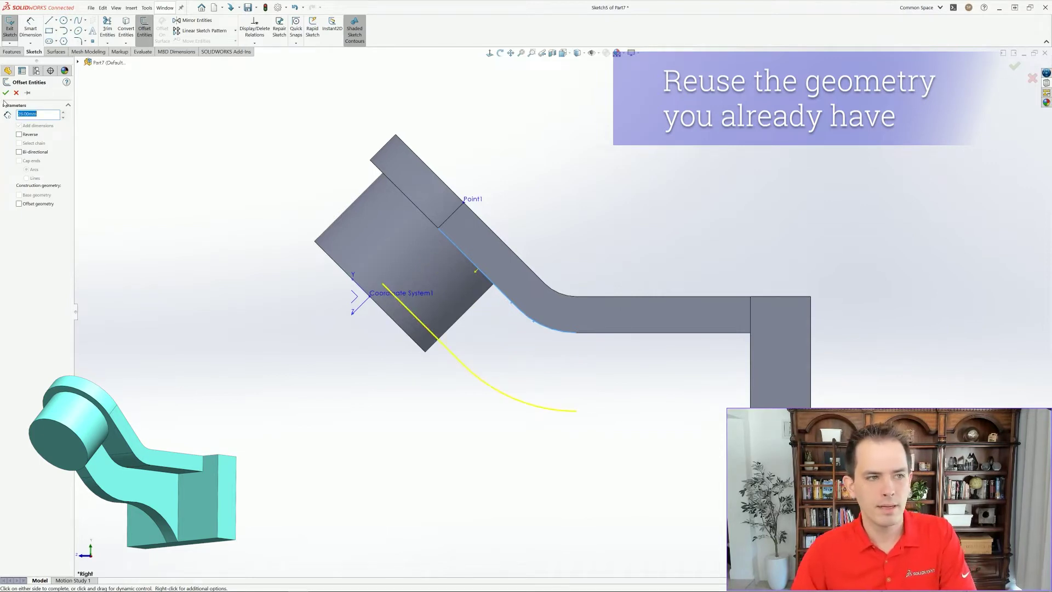
{"action": "left_click", "coordinate": [5, 93]}
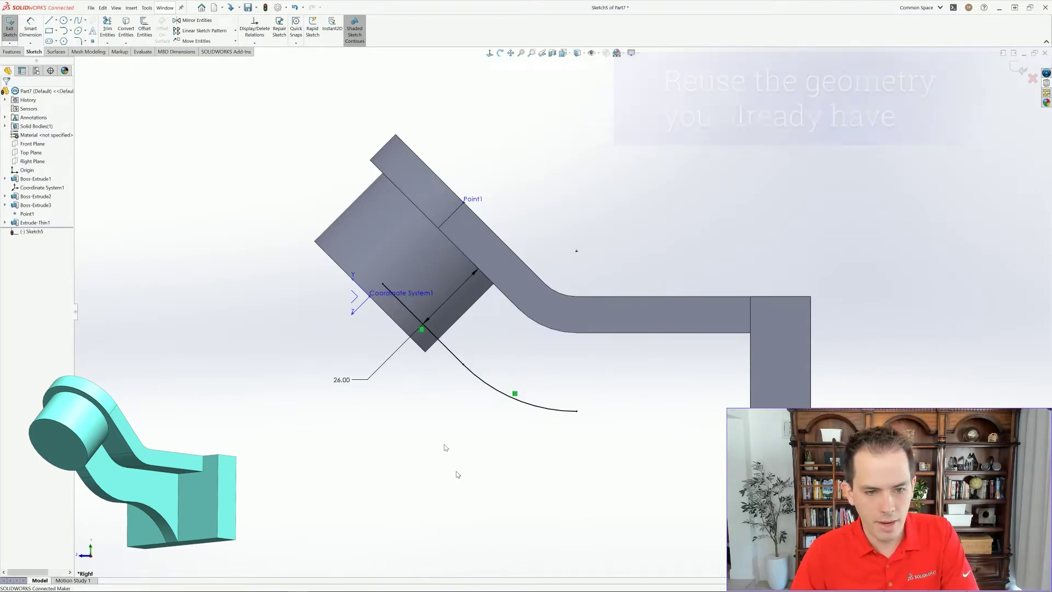
{"action": "key", "text": "s"}
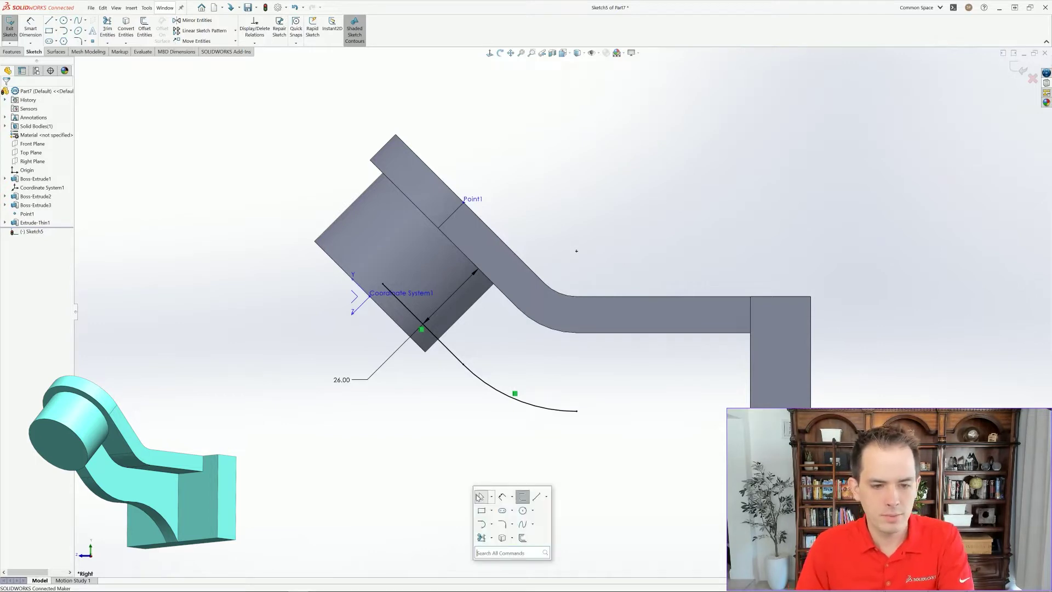
- Add a tangent arc from the offset curve's end
{"action": "left_click", "coordinate": [483, 525]}
{"action": "left_click", "coordinate": [577, 412]}
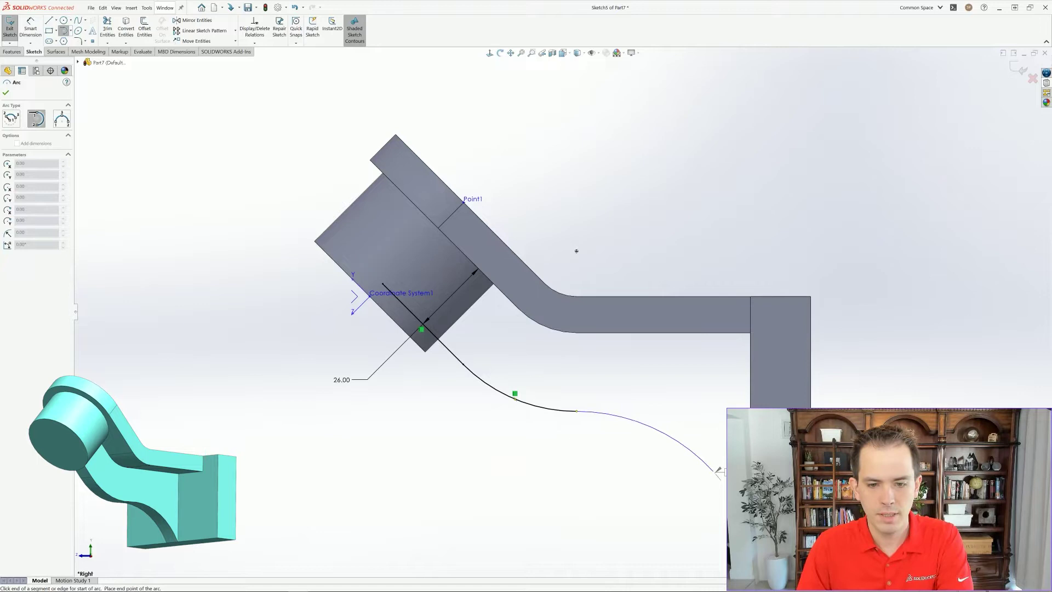
{"action": "left_click", "coordinate": [778, 527]}
{"action": "key", "text": "Escape"}
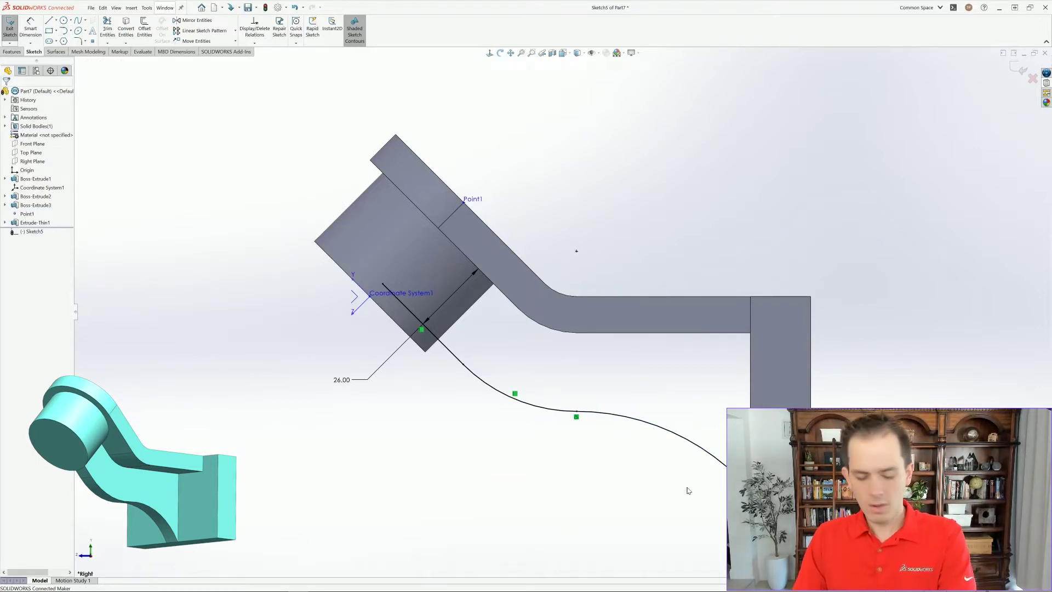
- Place an R76.72 radius dimension on the end arc
{"action": "key", "text": "s"}
{"action": "right_click_drag", "start_coordinate": [699, 485], "coordinate": [693, 462]}
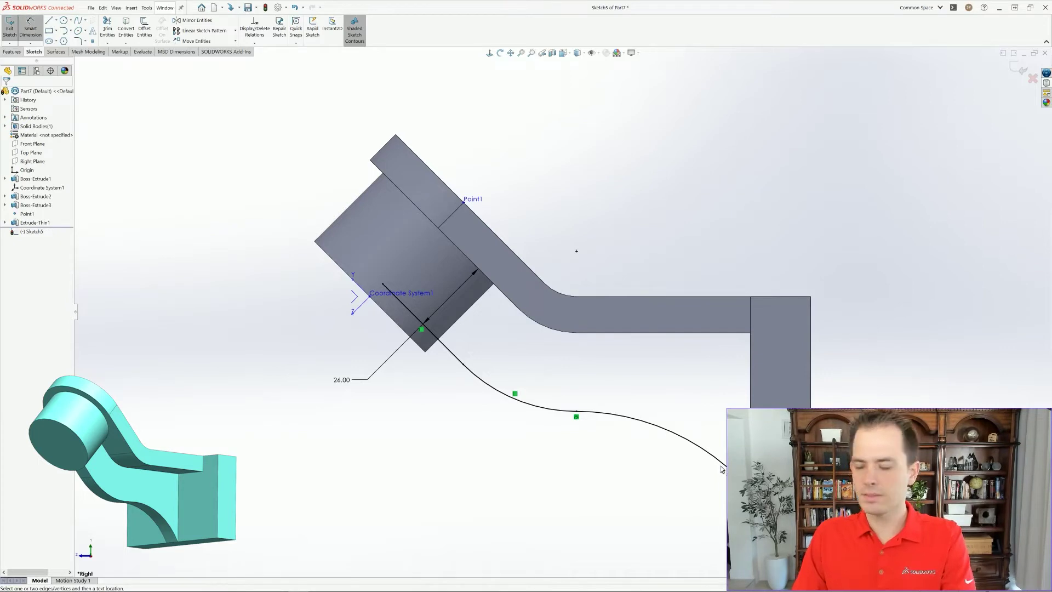
{"action": "left_click", "coordinate": [692, 445]}
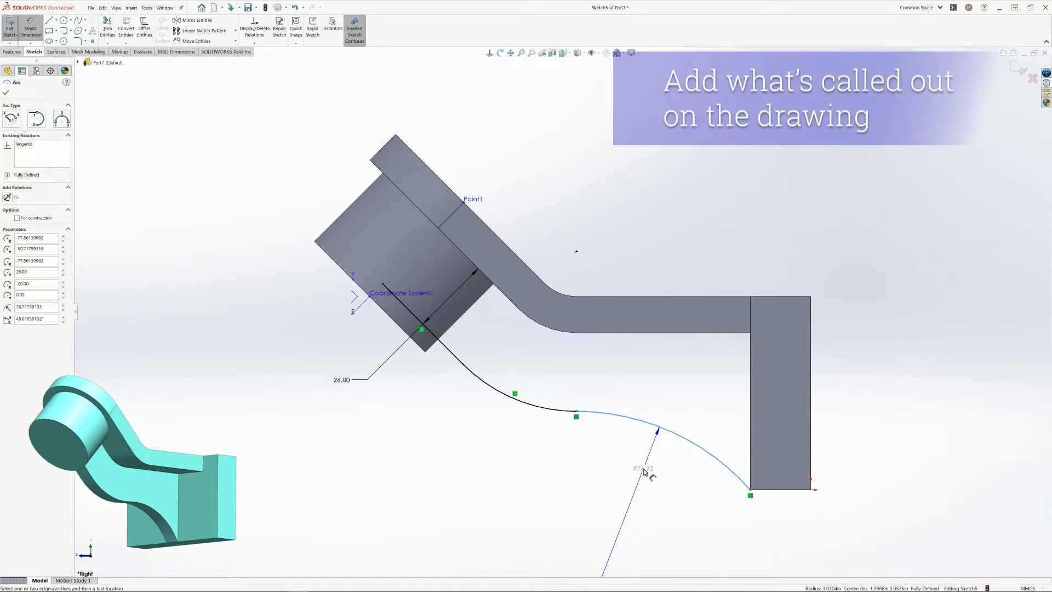
{"action": "left_click", "coordinate": [645, 471]}
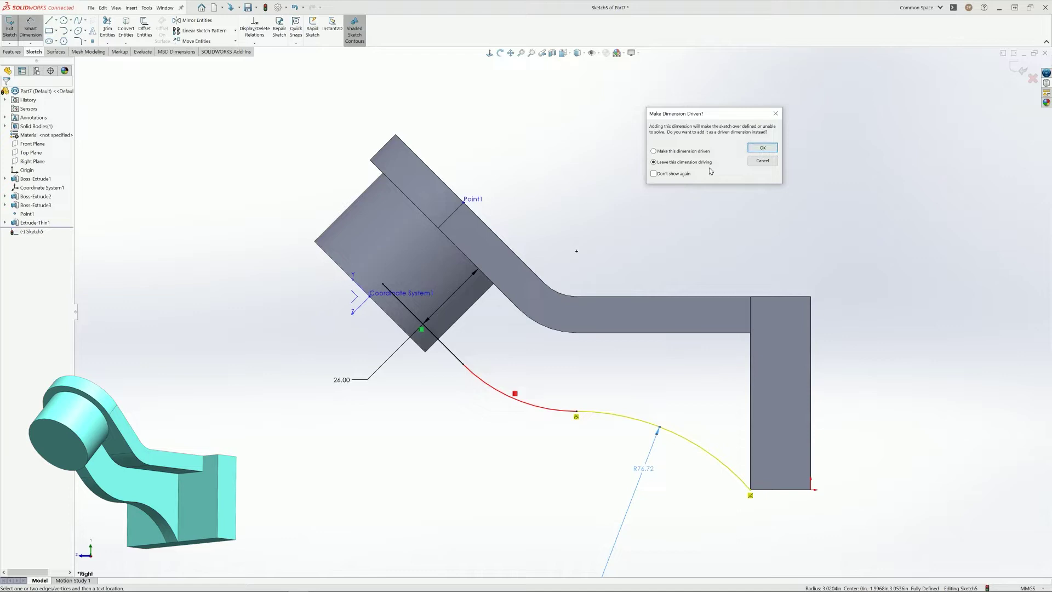
- Keep R76.72 driving and drag the spline–arc junction so the sketch solves
{"action": "left_click", "coordinate": [766, 148]}
{"action": "scroll", "coordinate": [688, 468], "scroll_direction": "up", "scroll_amount": 1}
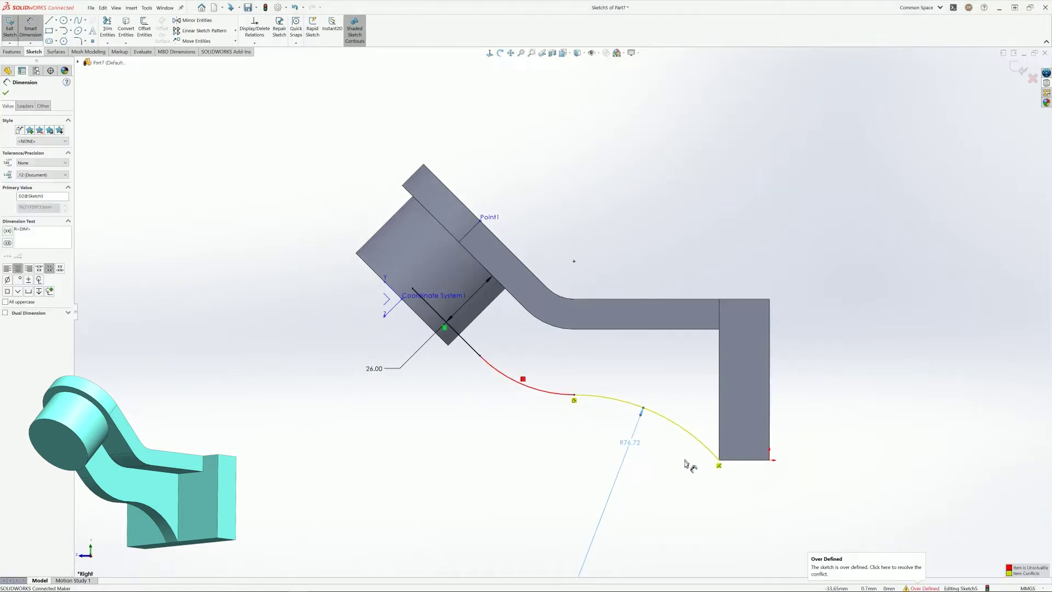
{"action": "scroll", "coordinate": [658, 444], "scroll_direction": "up", "scroll_amount": 1}
{"action": "scroll", "coordinate": [635, 437], "scroll_direction": "up", "scroll_amount": 2}
{"action": "scroll", "coordinate": [542, 357], "scroll_direction": "down", "scroll_amount": 3}
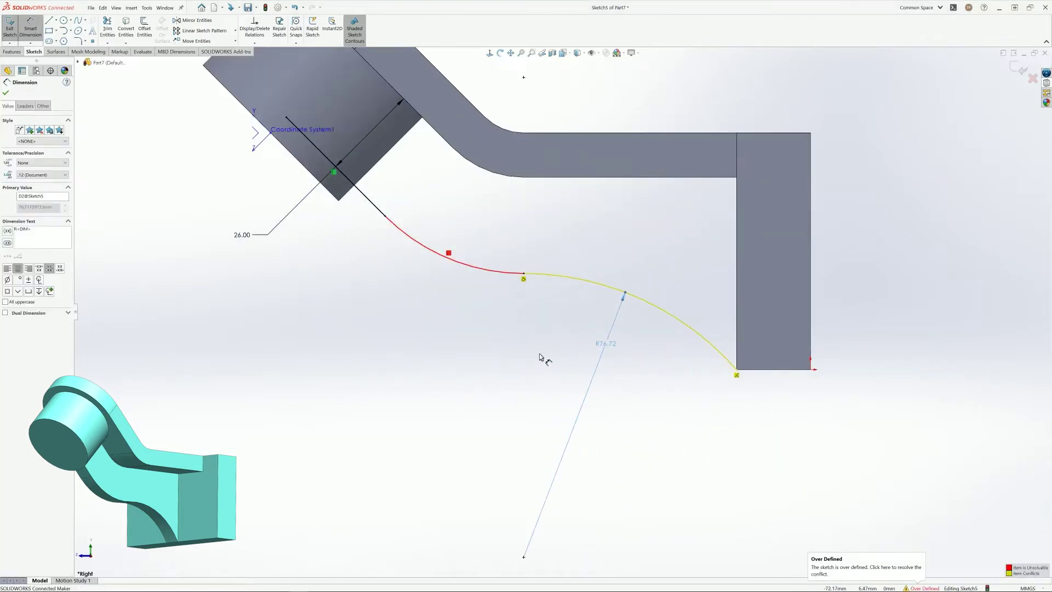
{"action": "left_click", "coordinate": [540, 333]}
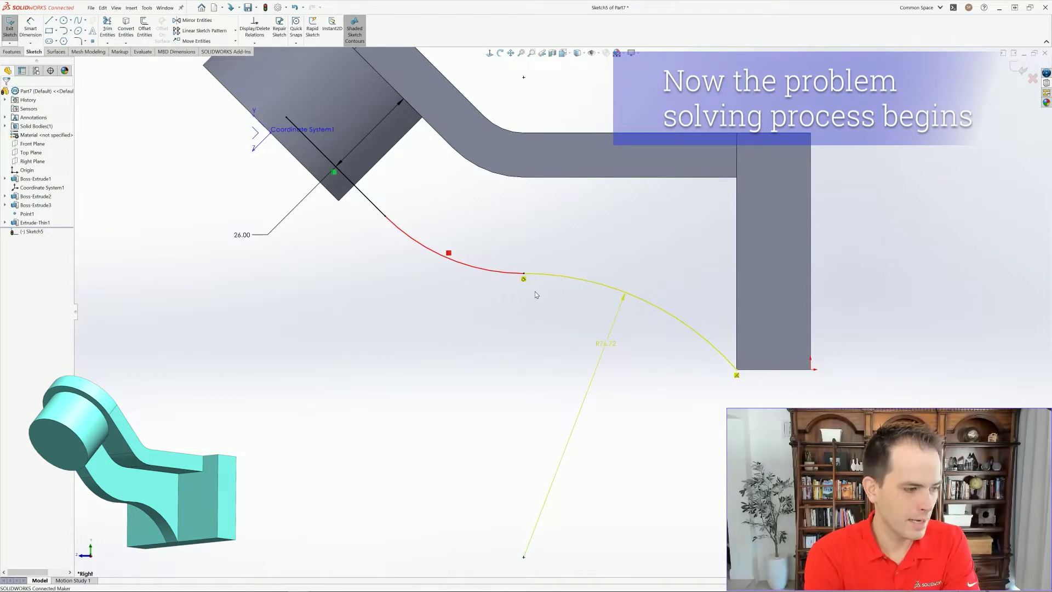
{"action": "left_click_drag", "start_coordinate": [525, 275], "coordinate": [524, 278]}
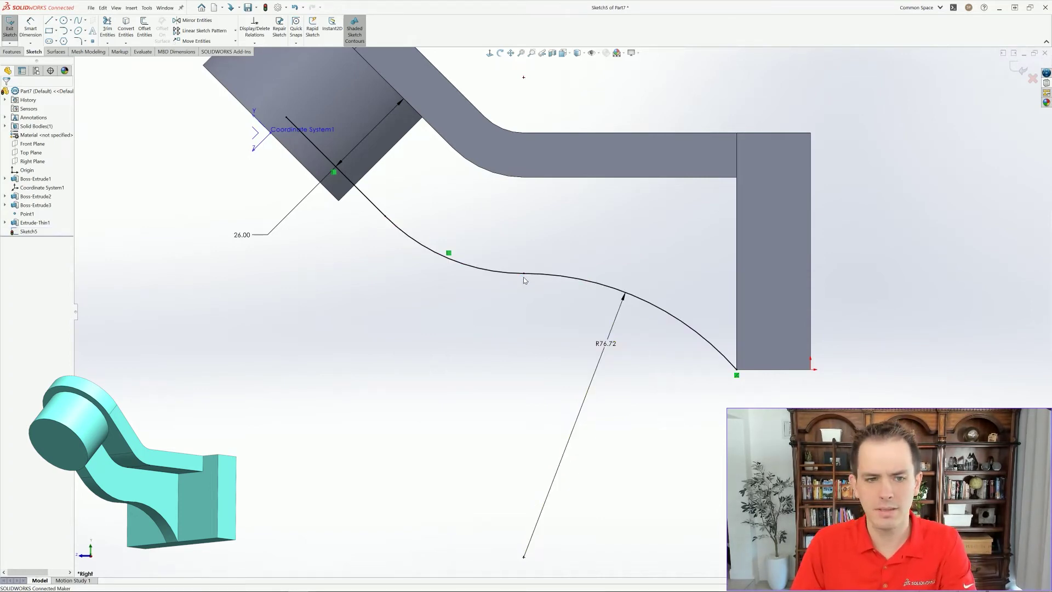
{"action": "mouse_move", "coordinate": [535, 276]}
{"action": "left_mouse_down"}
{"action": "mouse_move", "coordinate": [608, 283]}
{"action": "mouse_move", "coordinate": [633, 330]}
{"action": "left_mouse_up"}
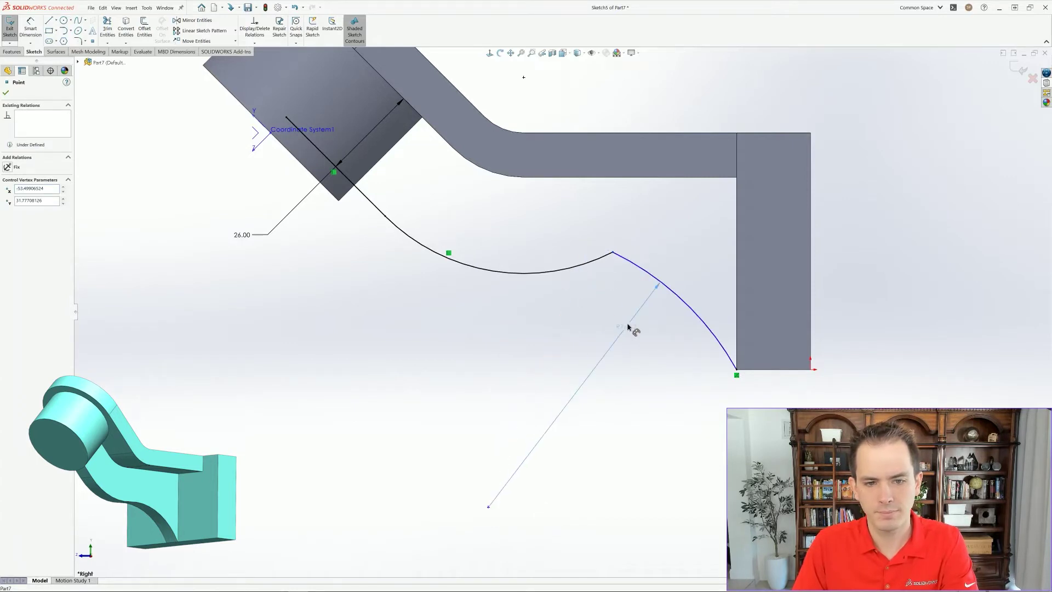
- Change the end arc radius to 55 and move its start point down-left
{"action": "double_click", "coordinate": [628, 328]}
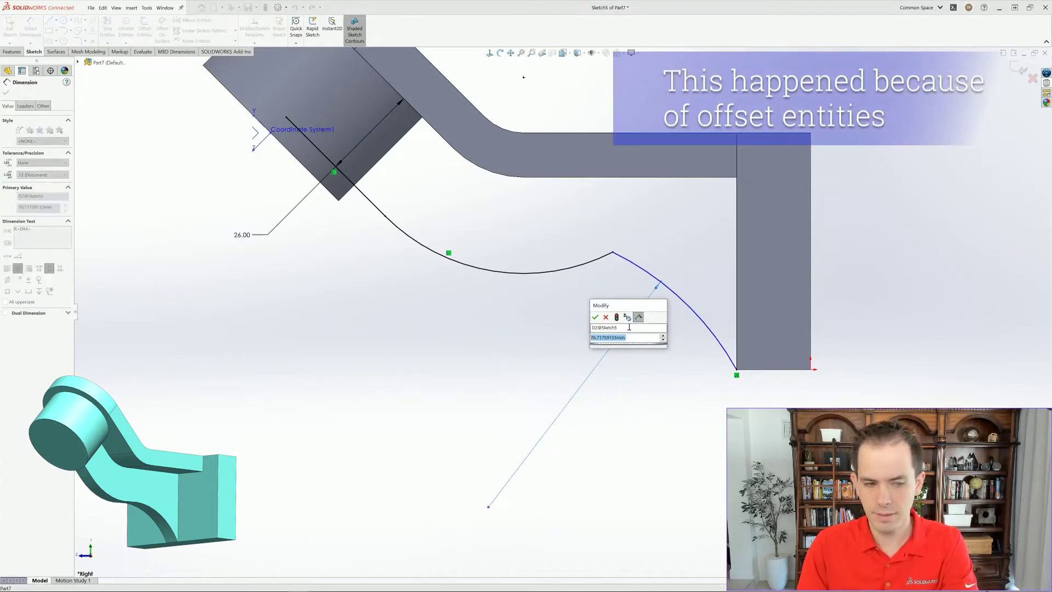
{"action": "type", "text": "55"}
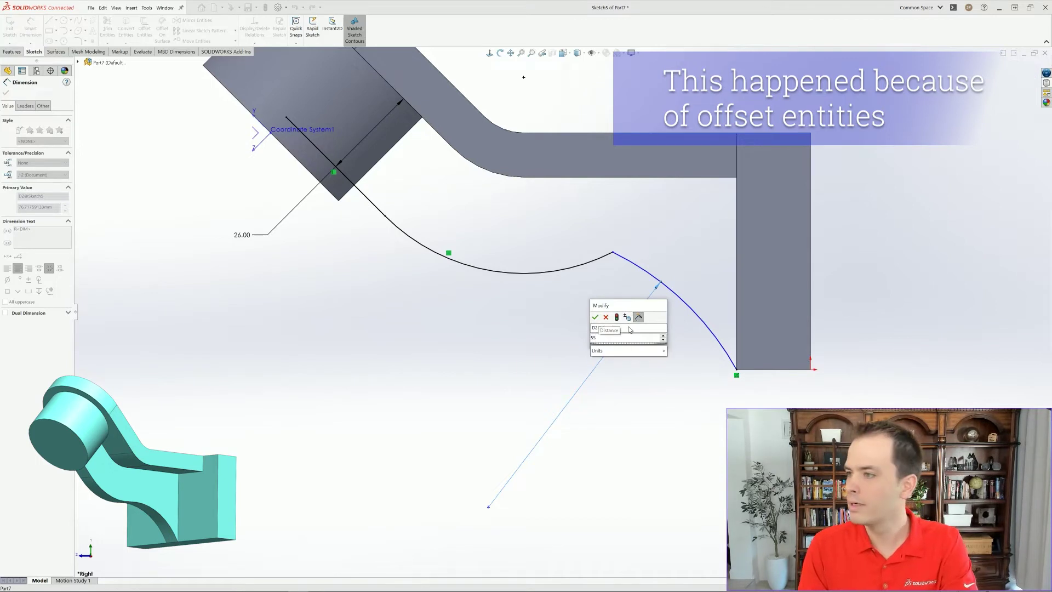
{"action": "key", "text": "Return"}
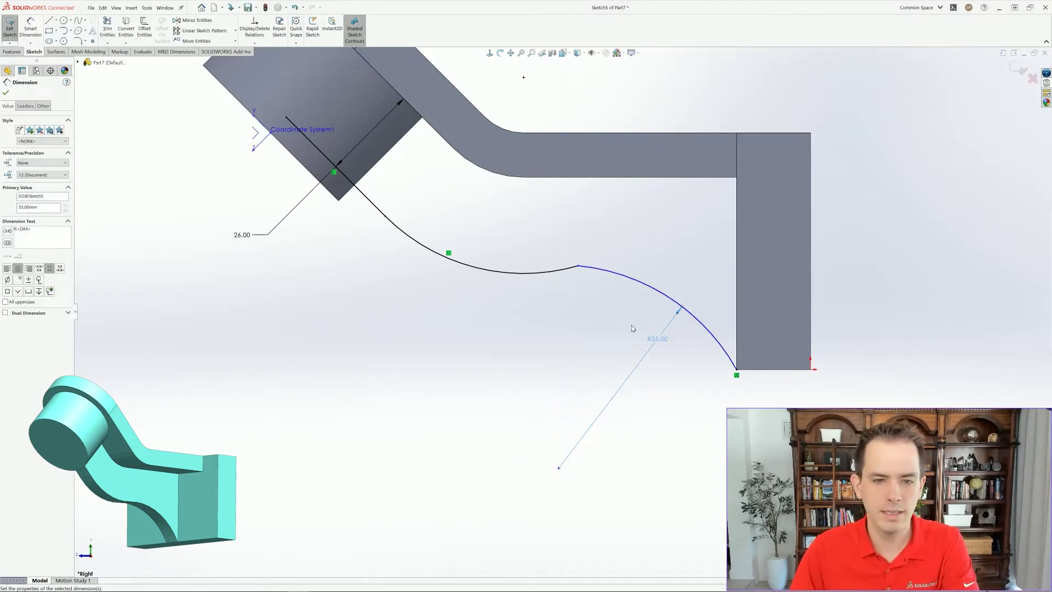
{"action": "left_click", "coordinate": [578, 266]}
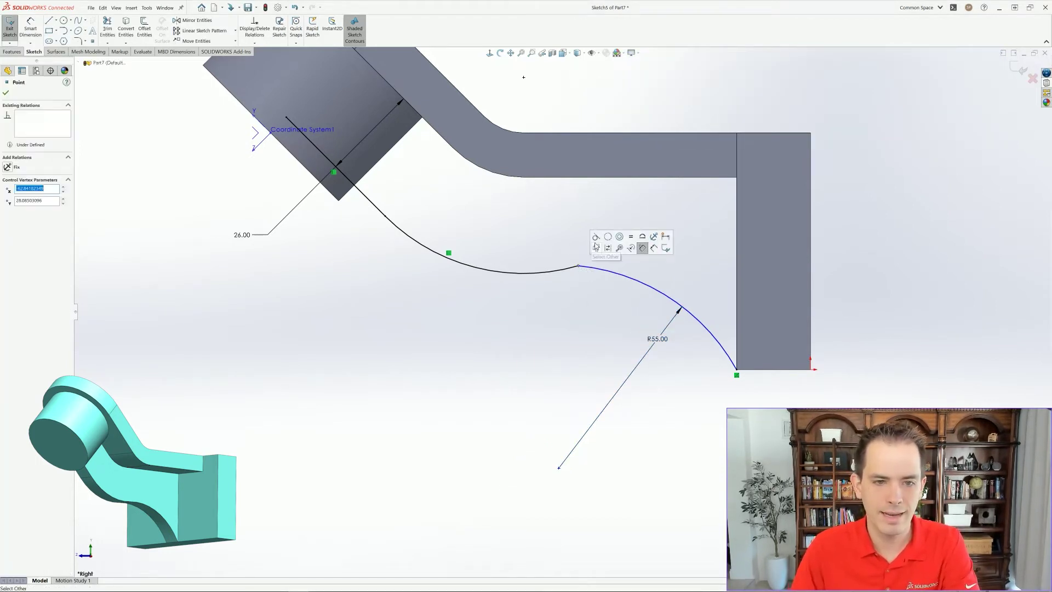
{"action": "left_click_drag", "start_coordinate": [578, 266], "coordinate": [543, 278]}
- Finish reshaping the curve, orbit to an angled 3D view, and show the Features tools
{"action": "left_click", "coordinate": [526, 369]}
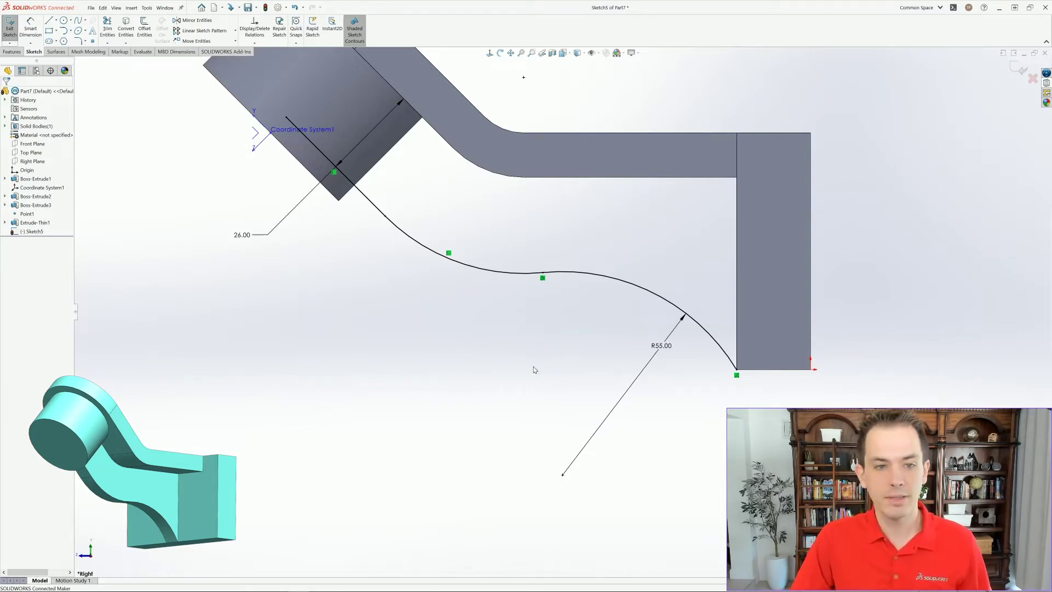
{"action": "mouse_move", "coordinate": [401, 297]}
{"action": "middle_mouse_down"}
{"action": "mouse_move", "coordinate": [442, 329]}
{"action": "mouse_move", "coordinate": [685, 255]}
{"action": "middle_mouse_up"}
{"action": "left_click", "coordinate": [12, 51]}
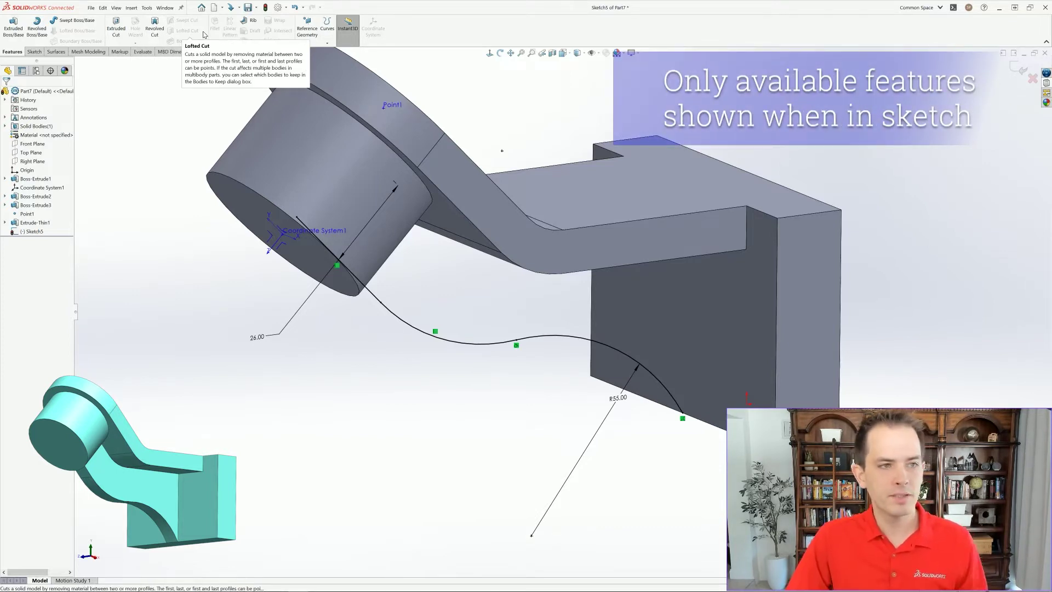
- Create a 12 mm rib parallel to the sketch with the material side flipped
{"action": "left_click", "coordinate": [245, 23]}
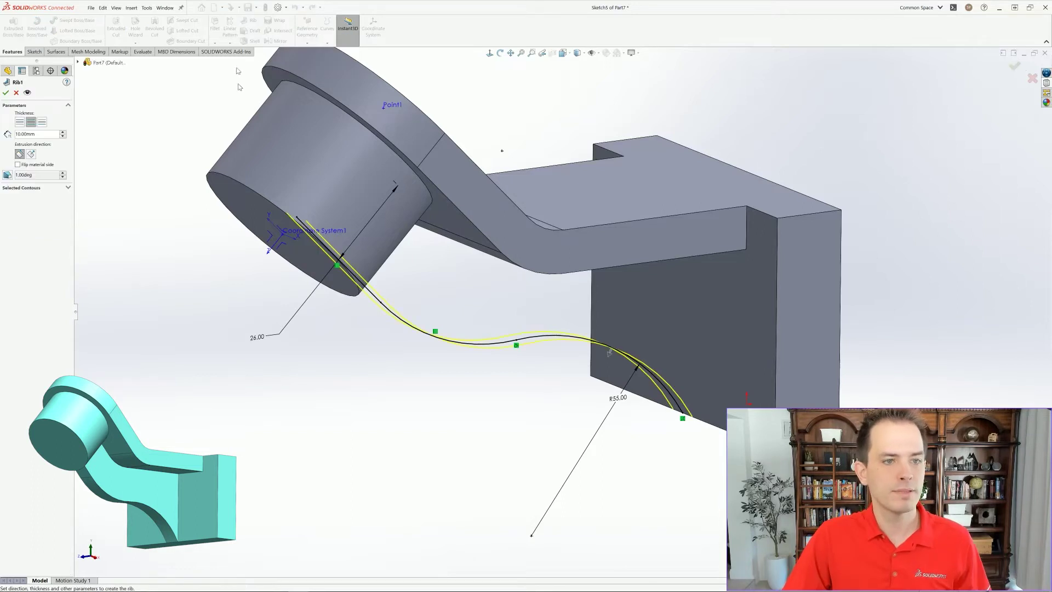
{"action": "middle_click_drag", "start_coordinate": [432, 386], "coordinate": [611, 396]}
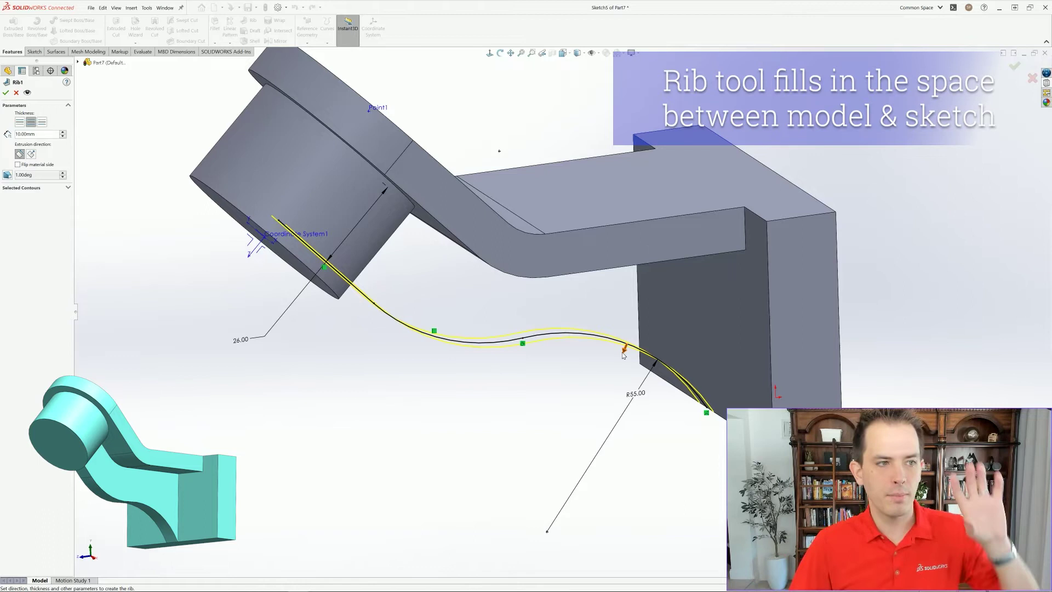
{"action": "left_click", "coordinate": [44, 133]}
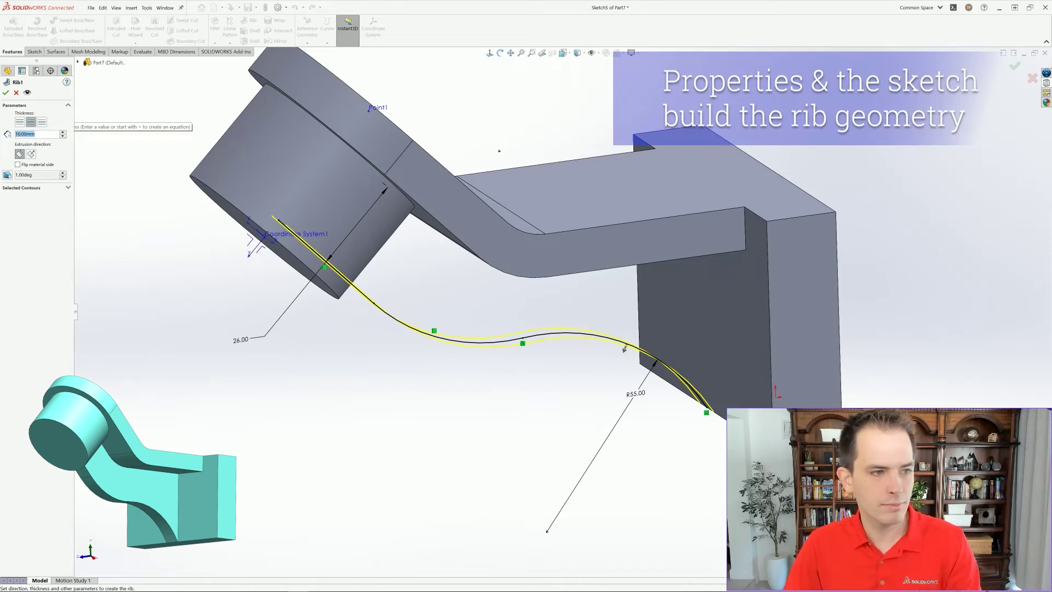
{"action": "type", "text": "12"}
{"action": "key", "text": "Return"}
{"action": "middle_click_drag", "start_coordinate": [295, 343], "coordinate": [317, 326]}
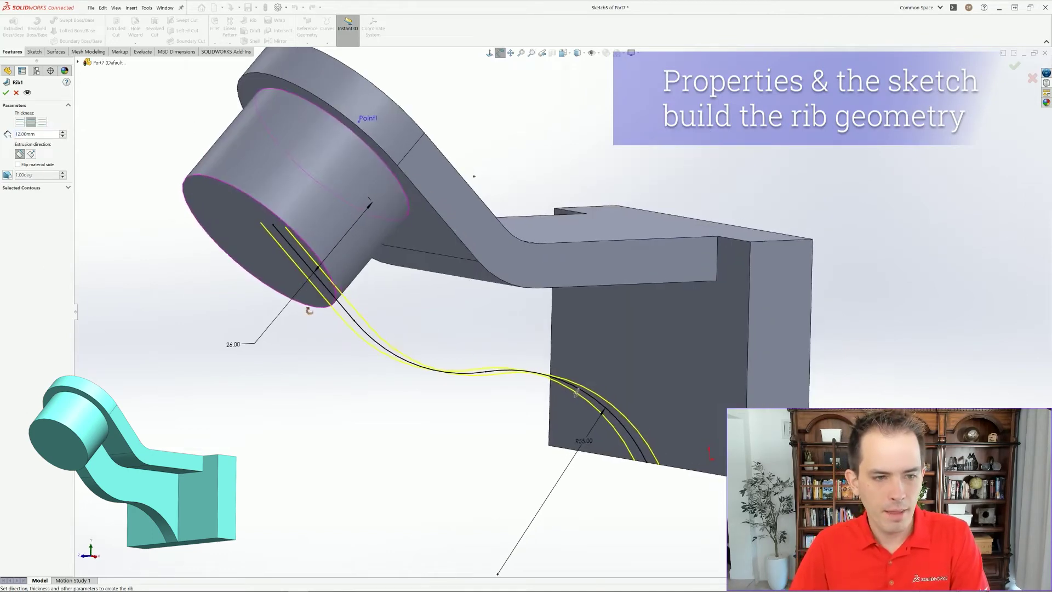
{"action": "scroll", "coordinate": [597, 363], "scroll_direction": "down", "scroll_amount": 3}
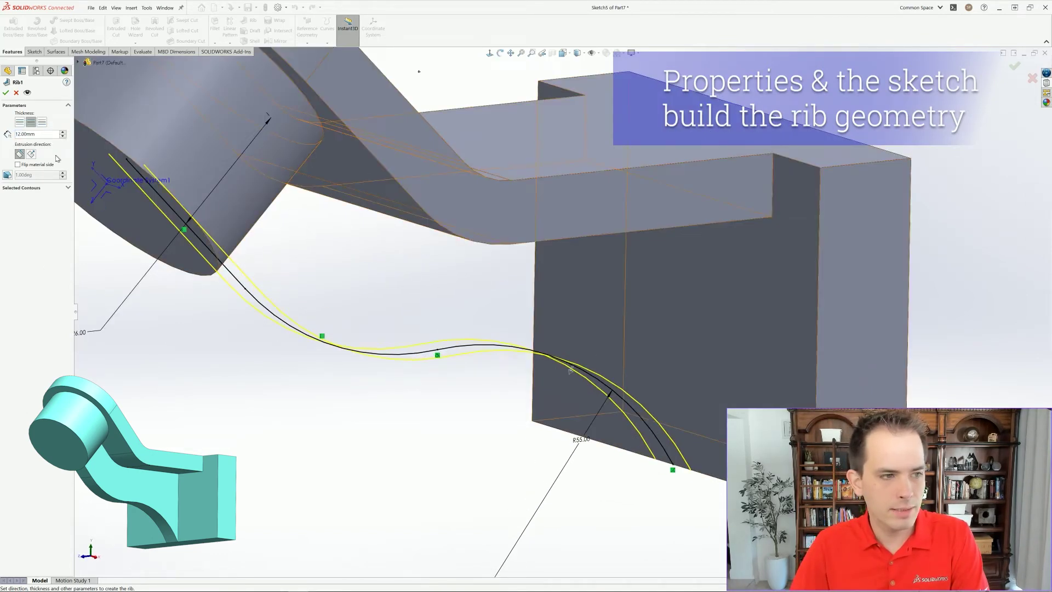
{"action": "left_click", "coordinate": [31, 156]}
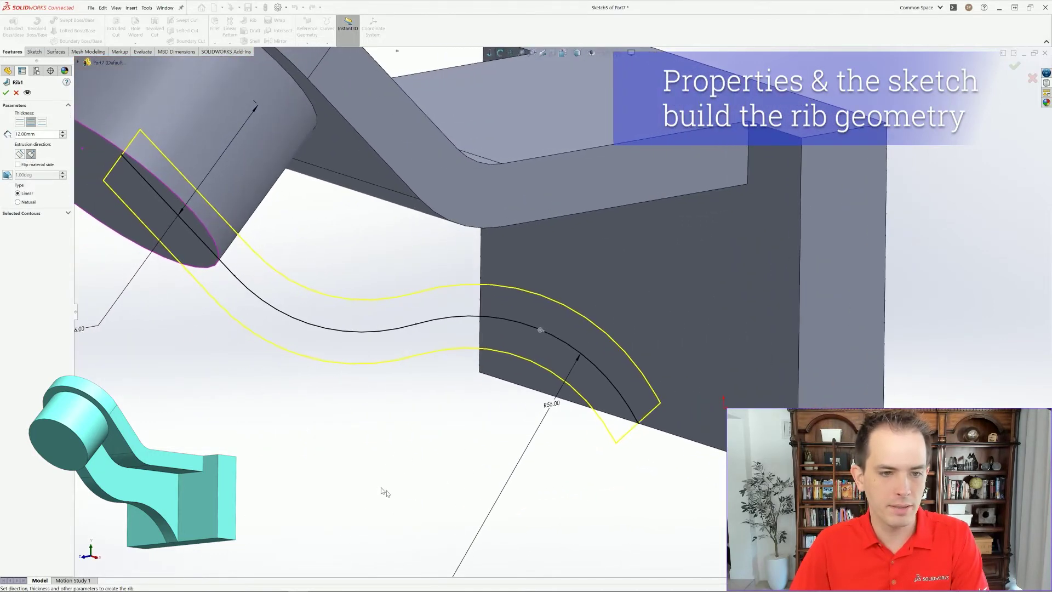
{"action": "left_click", "coordinate": [21, 155]}
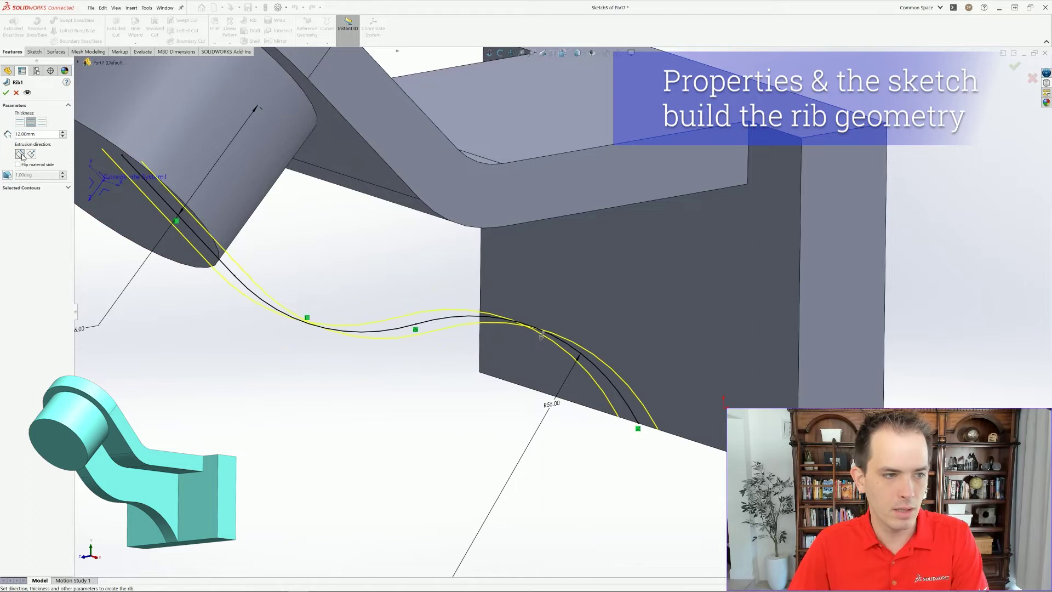
{"action": "left_click", "coordinate": [18, 164]}
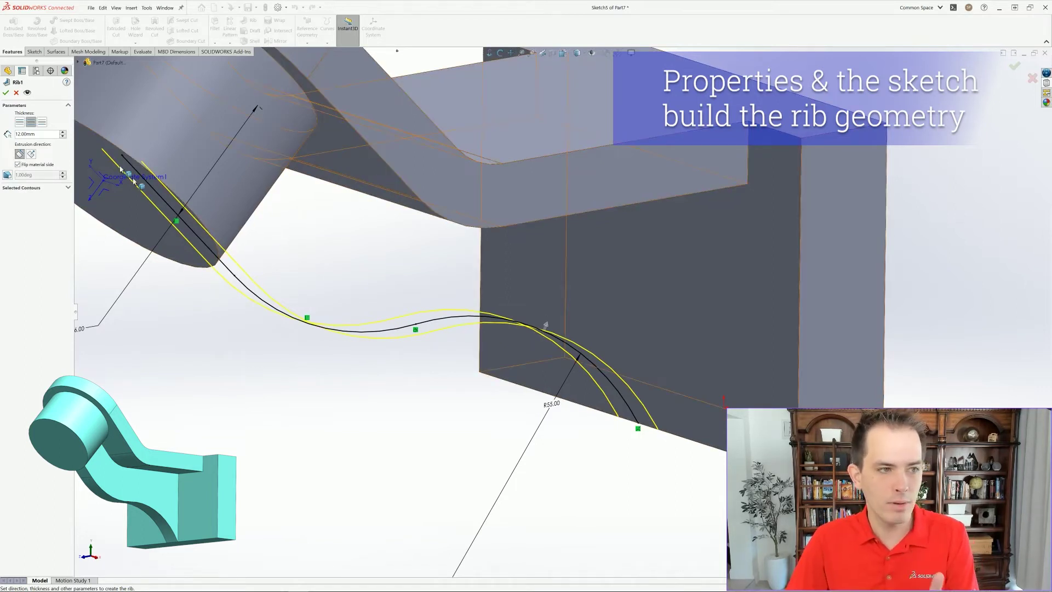
{"action": "left_click", "coordinate": [6, 93]}
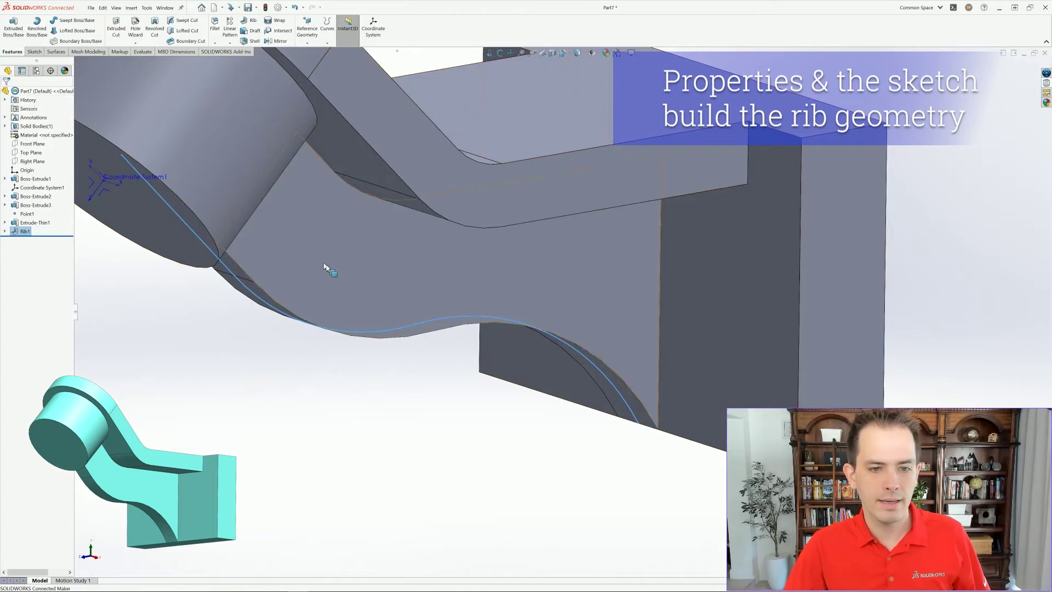
{"action": "mouse_move", "coordinate": [329, 266]}
{"action": "middle_mouse_down"}
{"action": "mouse_move", "coordinate": [364, 320]}
{"action": "mouse_move", "coordinate": [272, 286]}
{"action": "mouse_move", "coordinate": [364, 307]}
{"action": "middle_mouse_up"}
- Sketch a circle centred on the origin on the cylinder's end face
{"action": "left_click", "coordinate": [405, 398]}
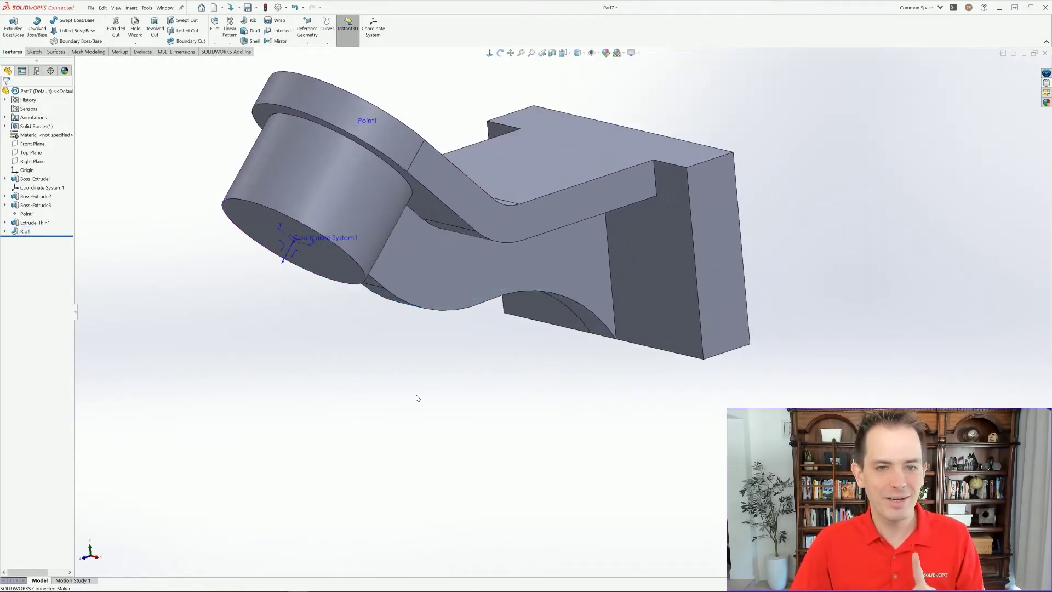
{"action": "middle_click_drag", "start_coordinate": [411, 392], "coordinate": [414, 391]}
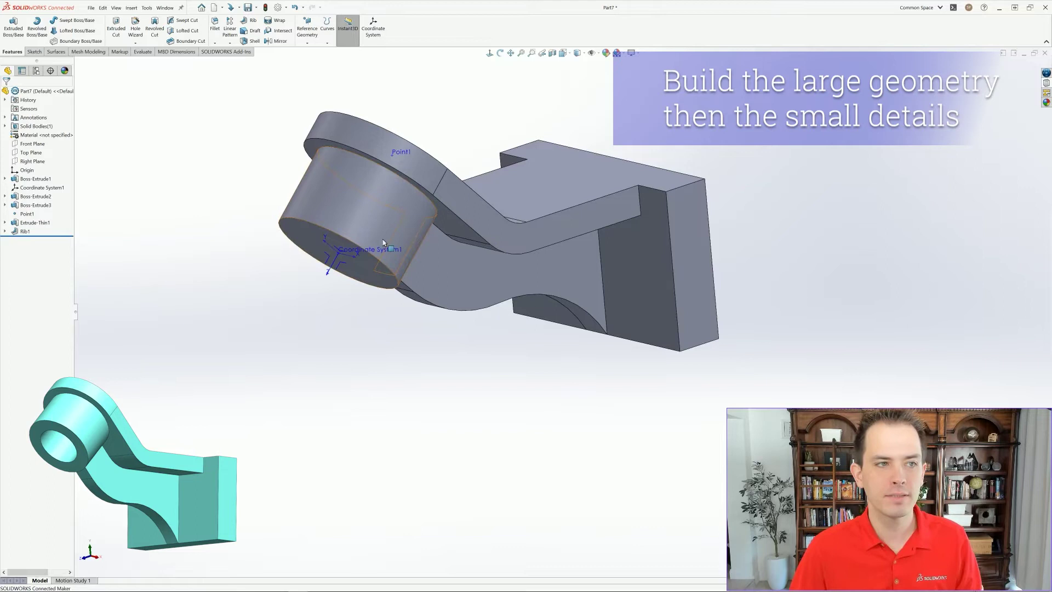
{"action": "left_click", "coordinate": [376, 263]}
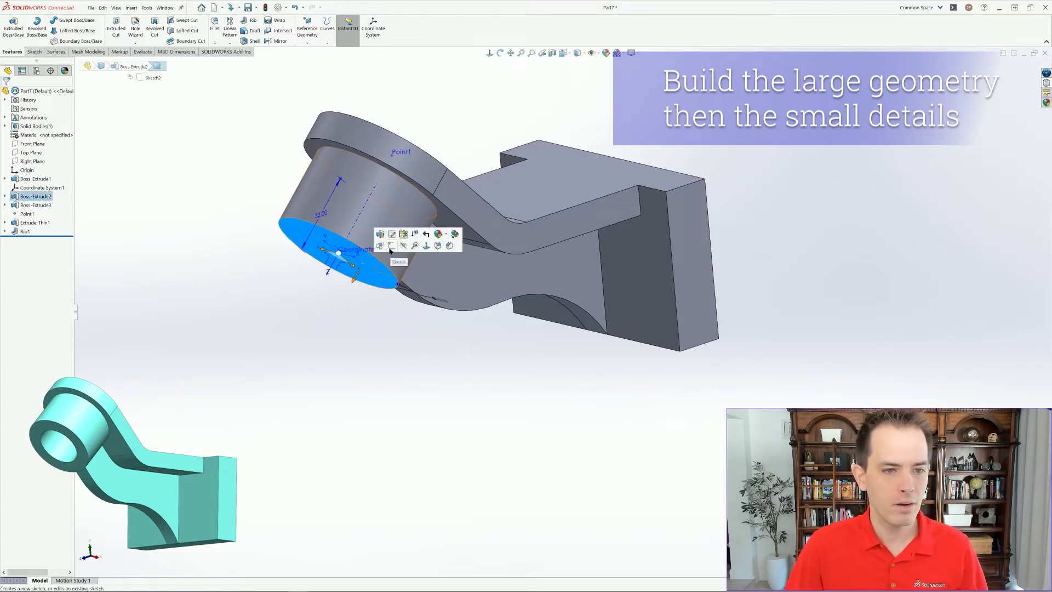
{"action": "left_click", "coordinate": [391, 245]}
{"action": "key", "text": "s"}
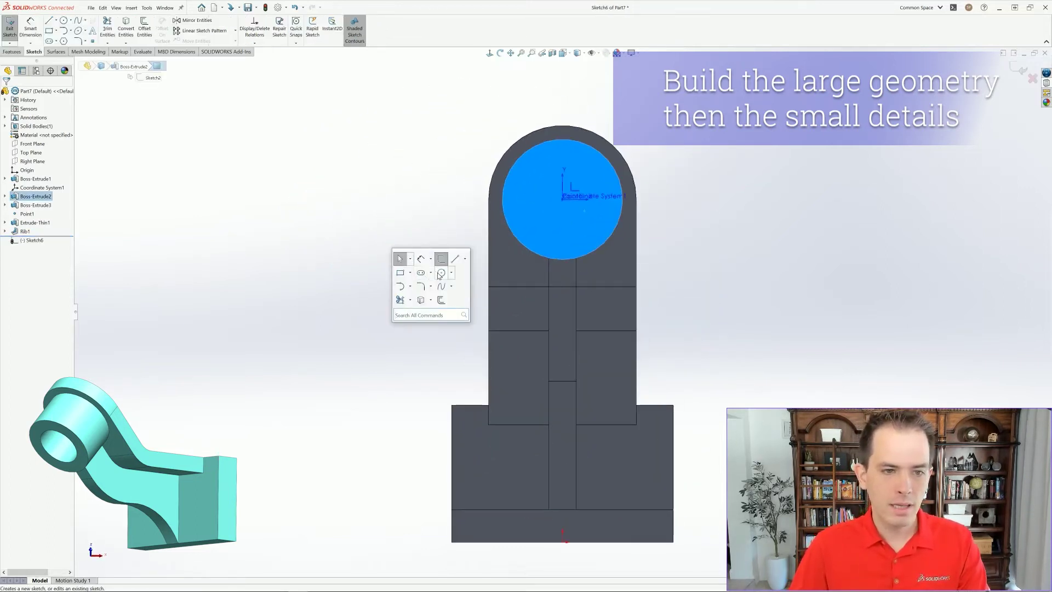
{"action": "left_click", "coordinate": [441, 273]}
{"action": "left_click", "coordinate": [566, 205]}
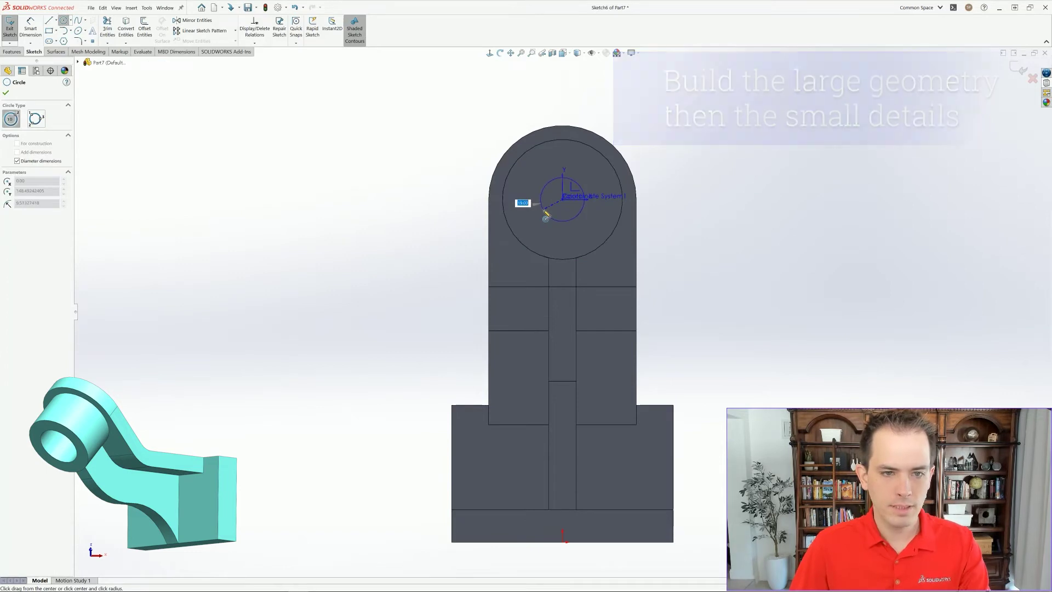
{"action": "left_click", "coordinate": [545, 216]}
- Dimension the circle to 32 mm diameter
{"action": "key", "text": "s"}
{"action": "left_click", "coordinate": [578, 226]}
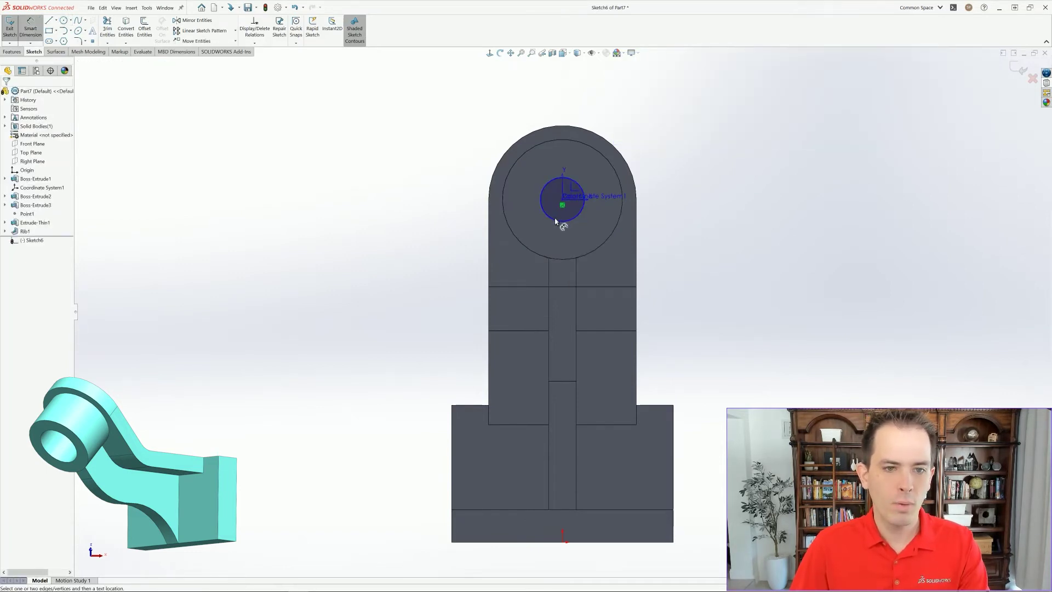
{"action": "left_click", "coordinate": [442, 213]}
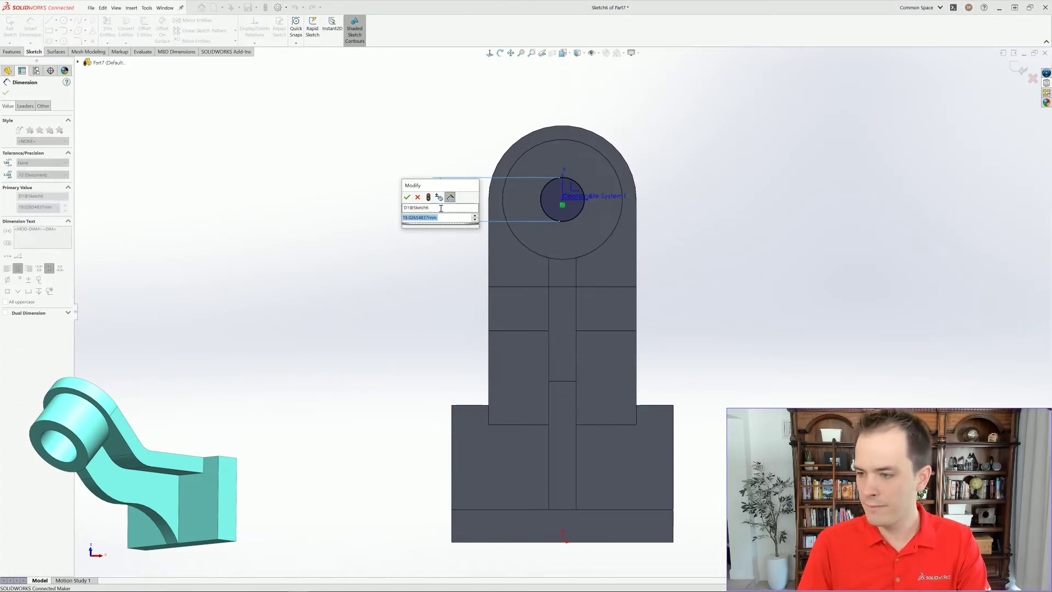
{"action": "type", "text": "32"}
{"action": "key", "text": "Return"}
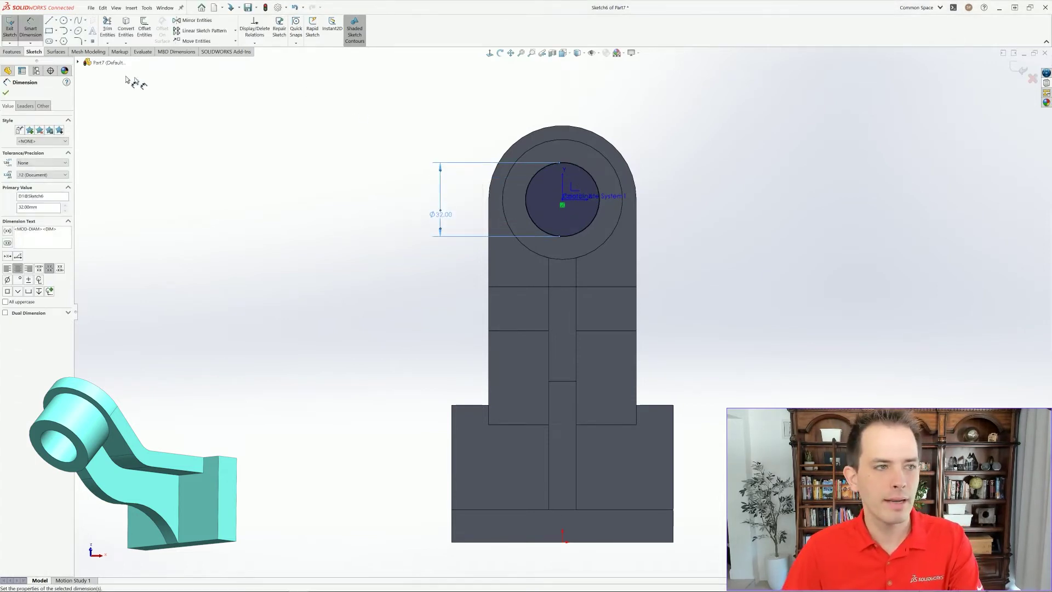
- Cut the circle Through All to bore the cylinder and flange
{"action": "left_click", "coordinate": [19, 48]}
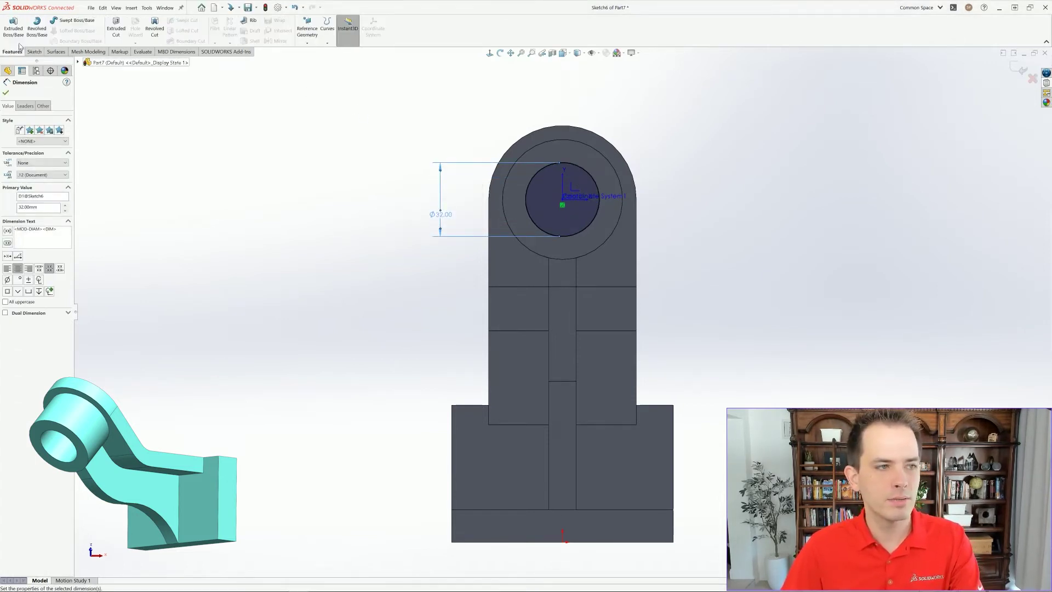
{"action": "left_click", "coordinate": [109, 27]}
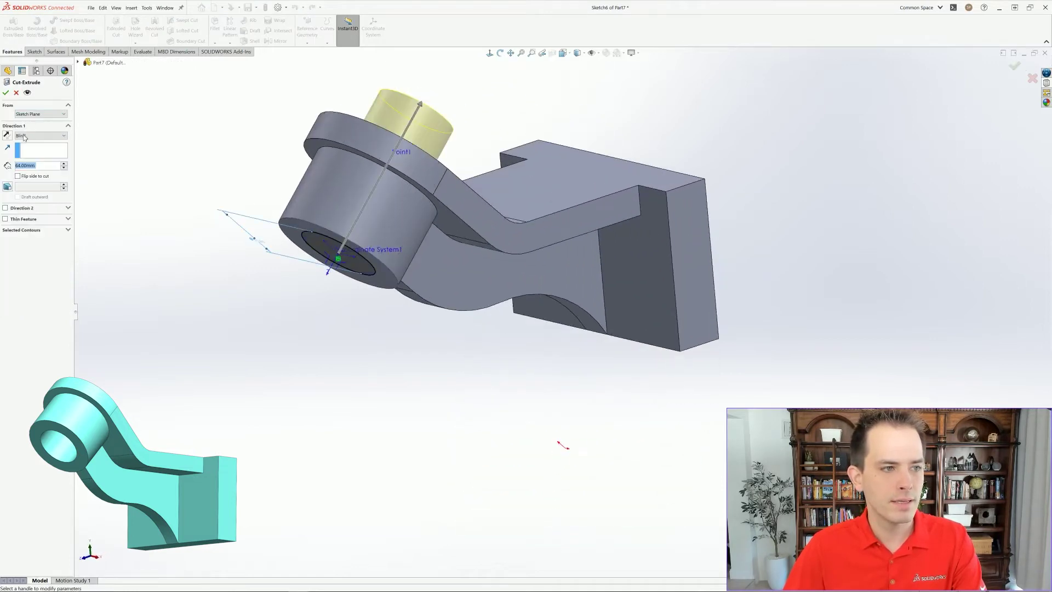
{"action": "left_click", "coordinate": [25, 137]}
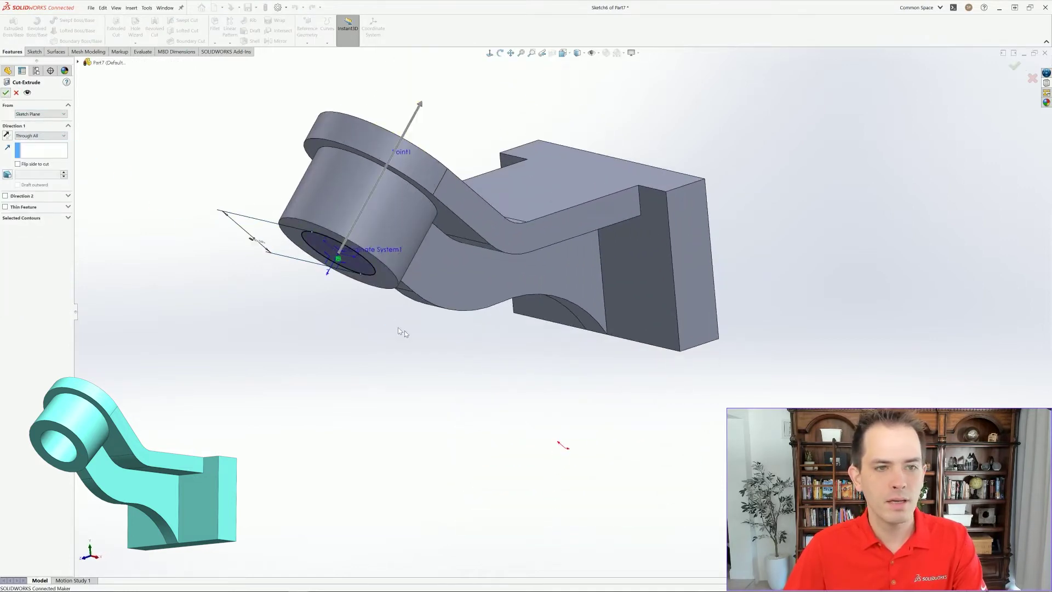
{"action": "key", "text": "Return"}
{"action": "mouse_move", "coordinate": [482, 400]}
{"action": "middle_mouse_down"}
{"action": "mouse_move", "coordinate": [534, 263]}
{"action": "mouse_move", "coordinate": [528, 305]}
{"action": "middle_mouse_up"}
{"action": "scroll", "coordinate": [529, 304], "scroll_direction": "up", "scroll_amount": 3}
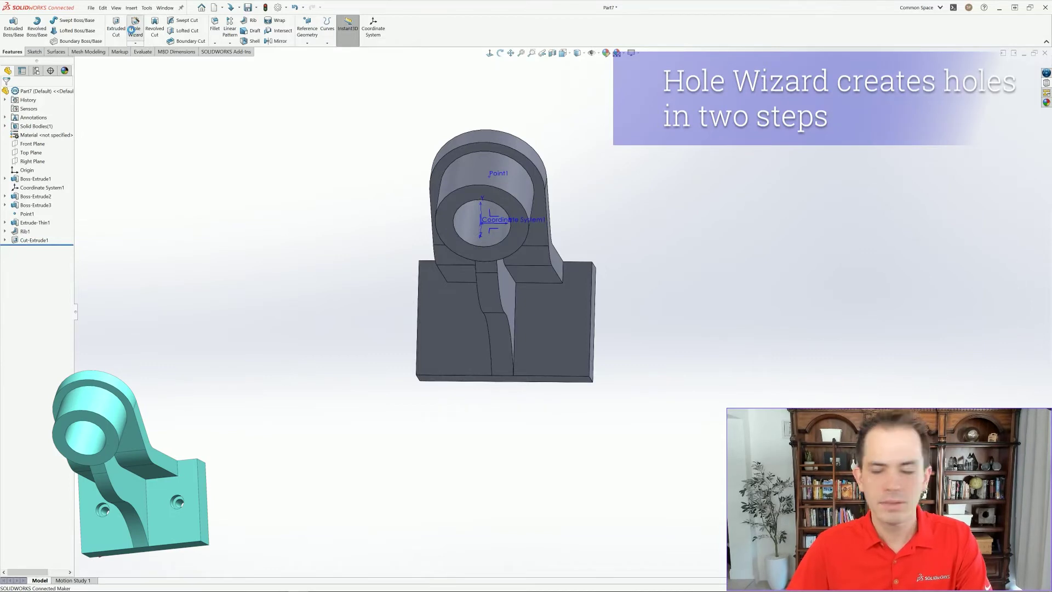
- Define an M6 Socket Head Cap Screw counterbore hole, Through All, in Hole Wizard
{"action": "left_click", "coordinate": [132, 29]}
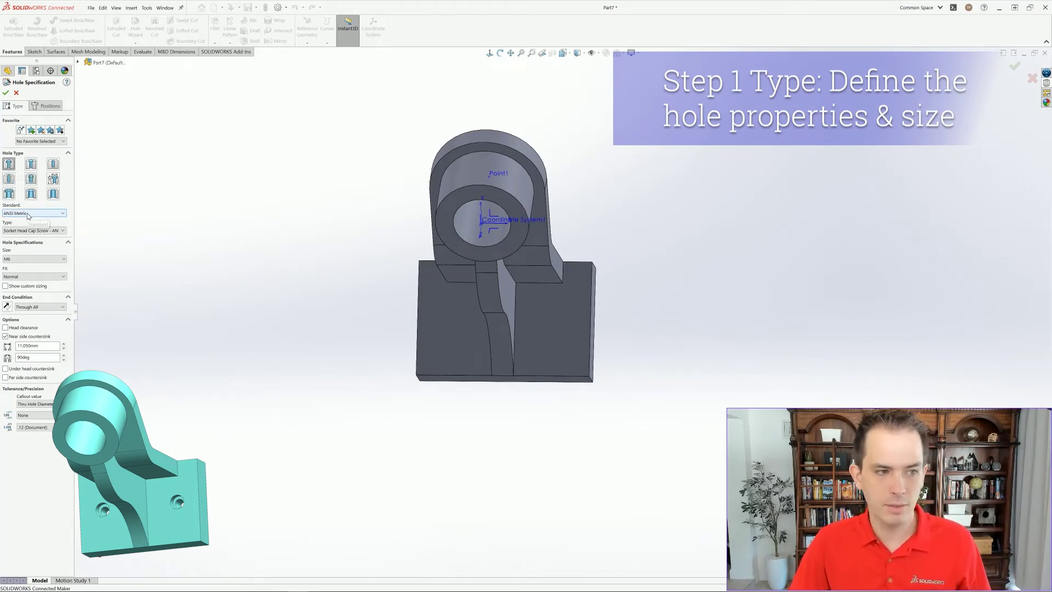
{"action": "left_click", "coordinate": [32, 230]}
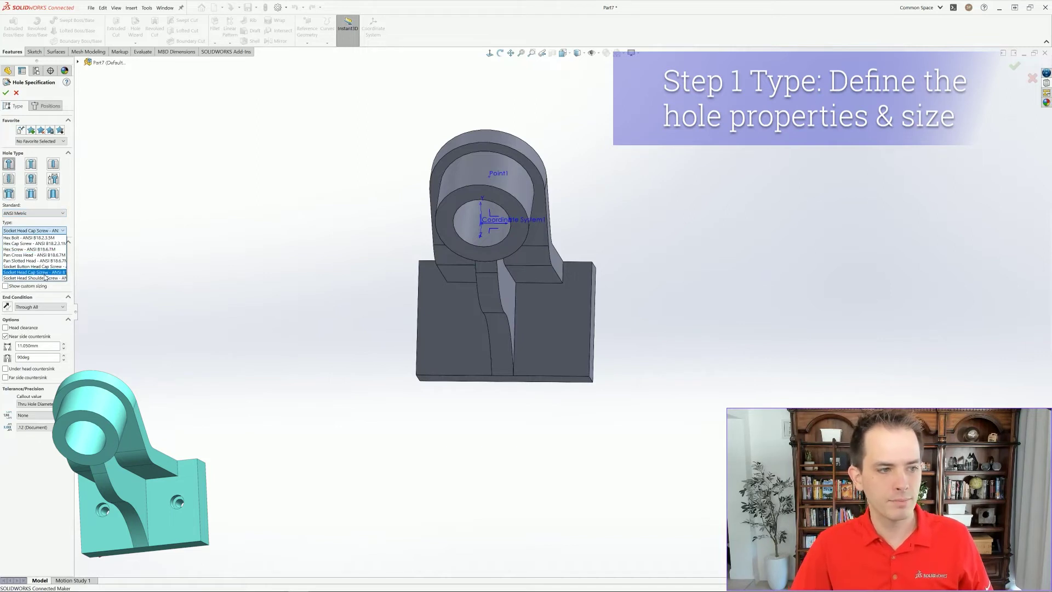
{"action": "left_click", "coordinate": [45, 274]}
{"action": "left_click", "coordinate": [44, 259]}
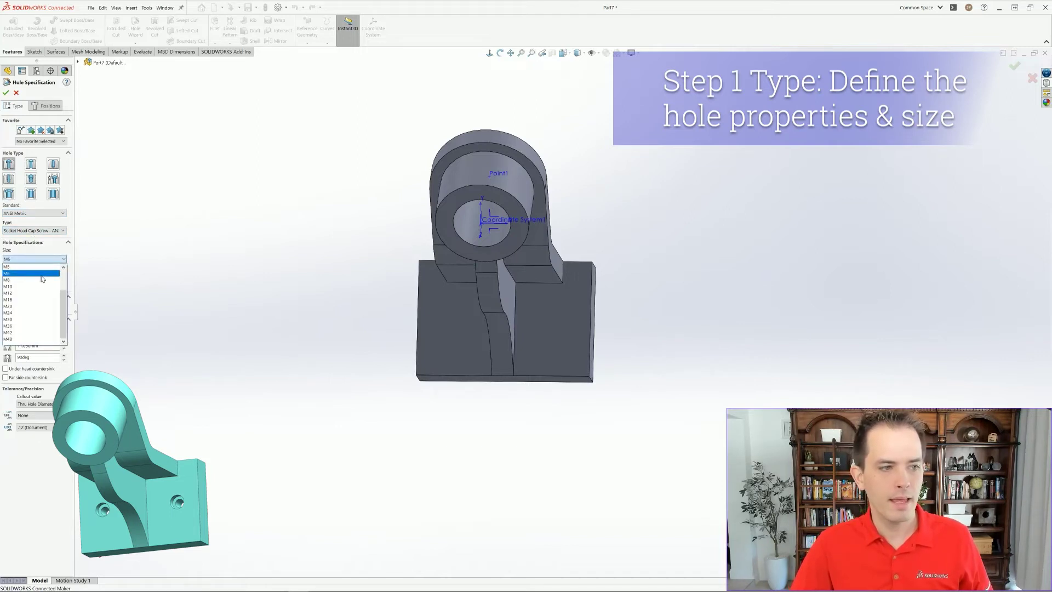
{"action": "left_click", "coordinate": [42, 278]}
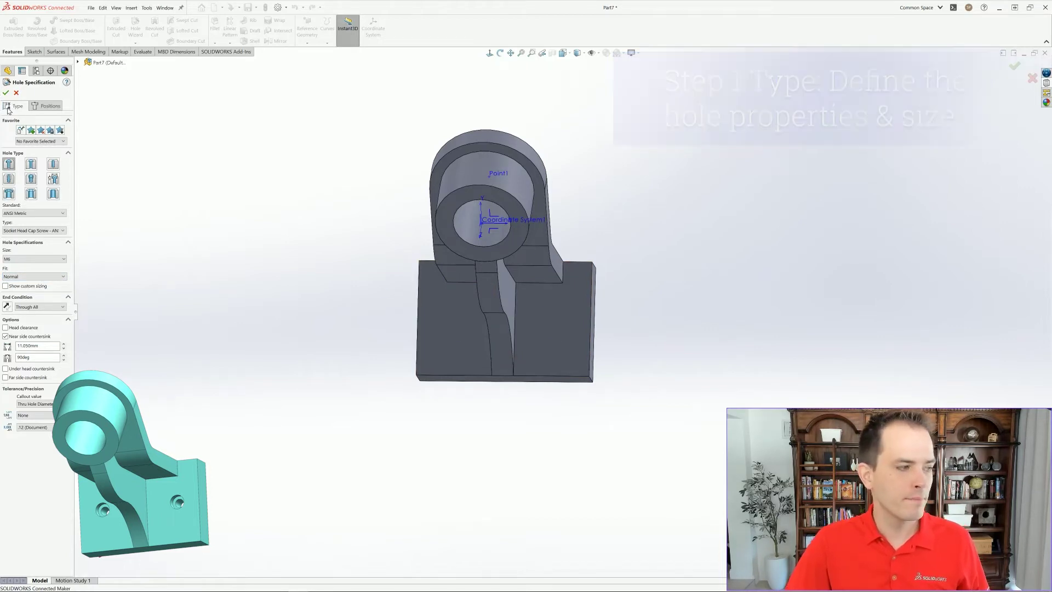
{"action": "left_click", "coordinate": [43, 107]}
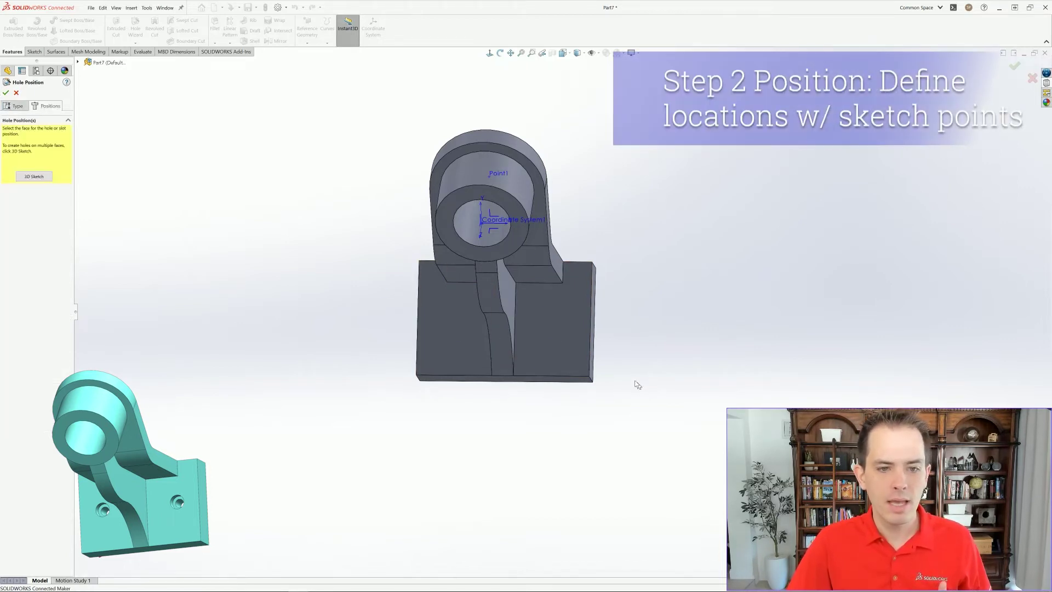
- Place the hole point on the right half of the base block's front face
{"action": "left_click", "coordinate": [569, 352]}
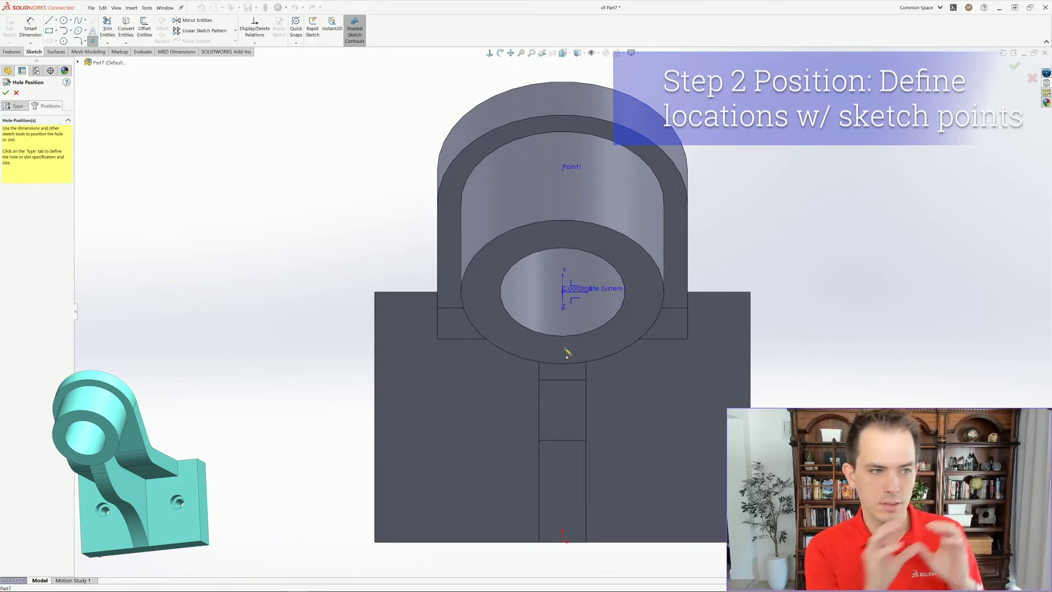
{"action": "left_click", "coordinate": [610, 390]}
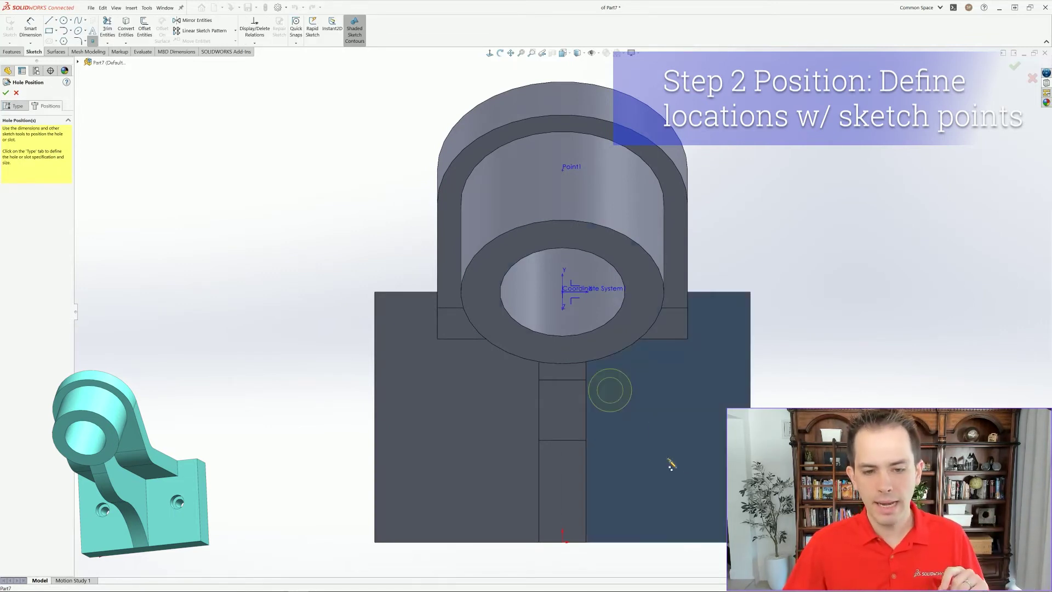
{"action": "left_click", "coordinate": [697, 452]}
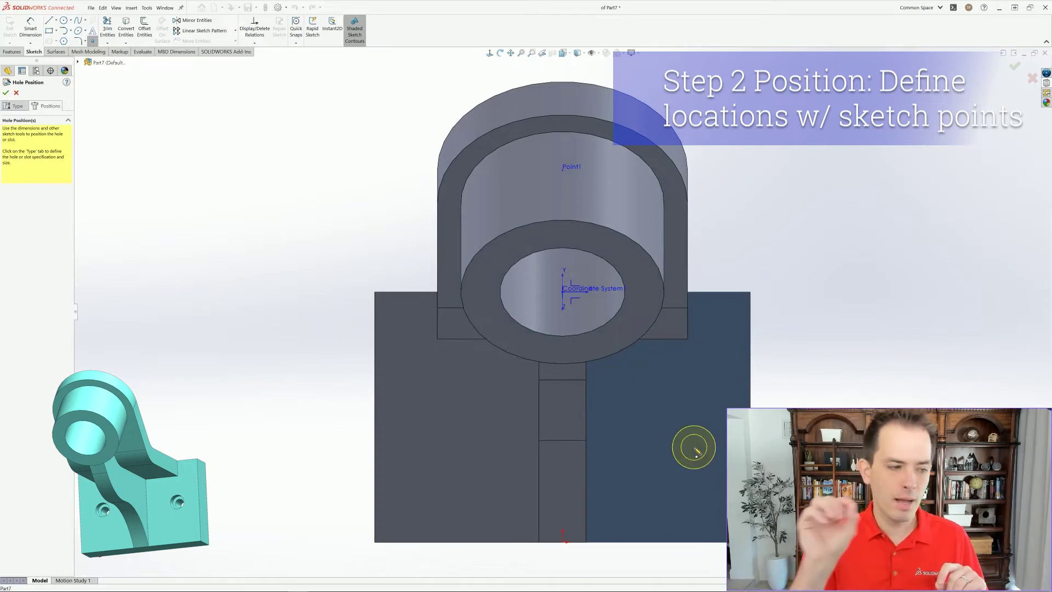
{"action": "left_click", "coordinate": [661, 433]}
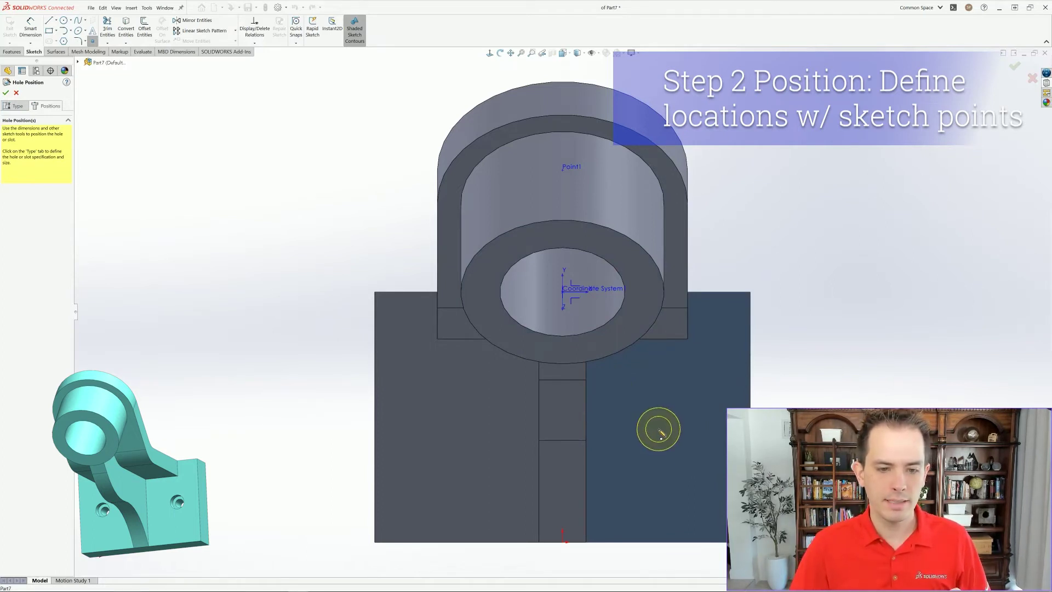
{"action": "key", "text": "Escape"}
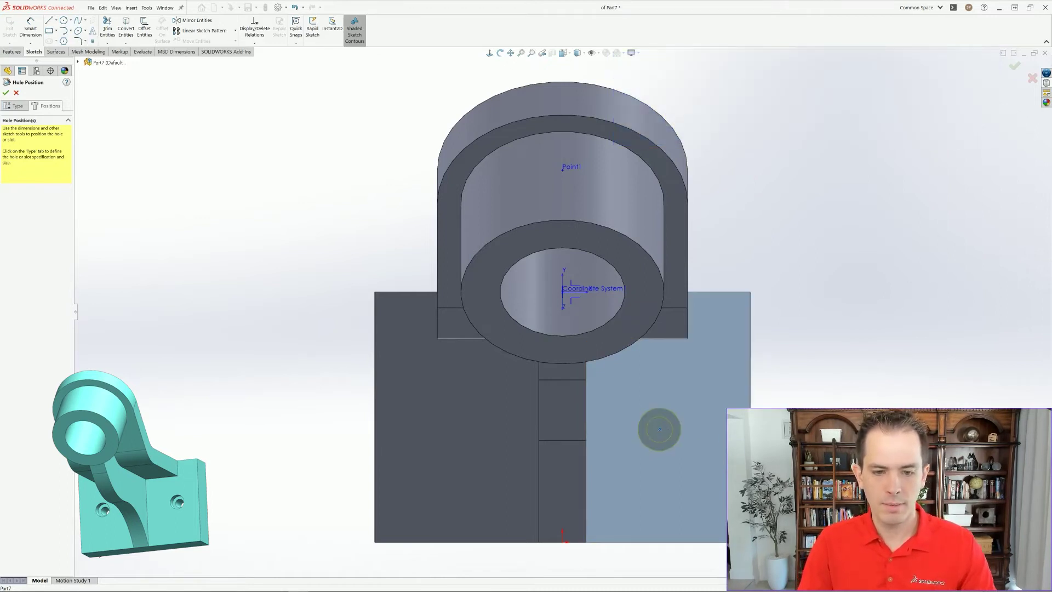
{"action": "mouse_move", "coordinate": [837, 438]}
{"action": "middle_mouse_down", "text": "ctrl"}
{"action": "mouse_move", "coordinate": [709, 390]}
{"action": "mouse_move", "coordinate": [688, 369]}
{"action": "middle_mouse_up", "text": "ctrl"}
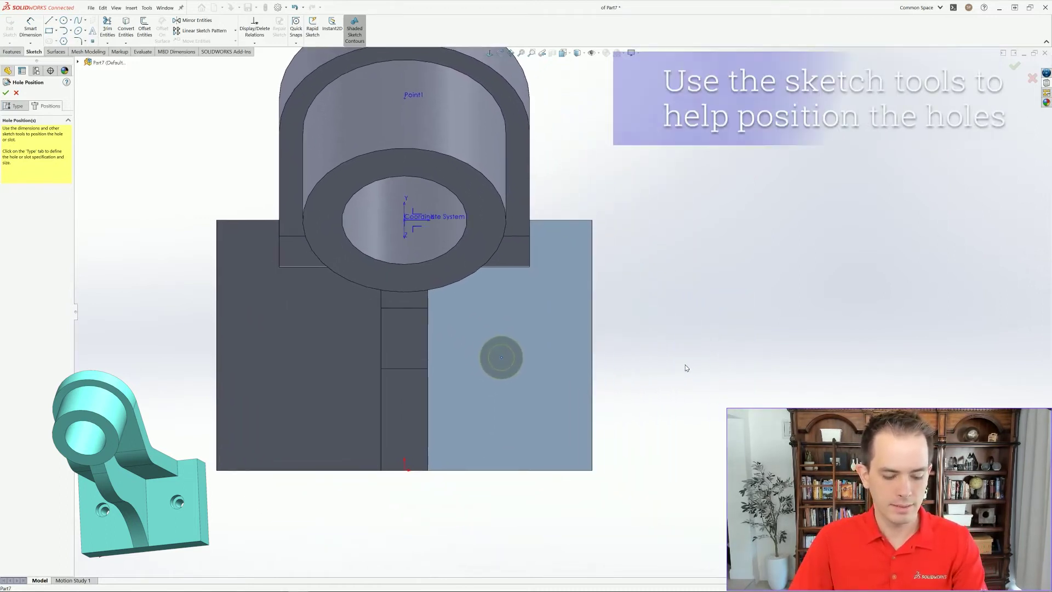
- Draw a vertical centerline up from the origin
{"action": "key", "text": "s"}
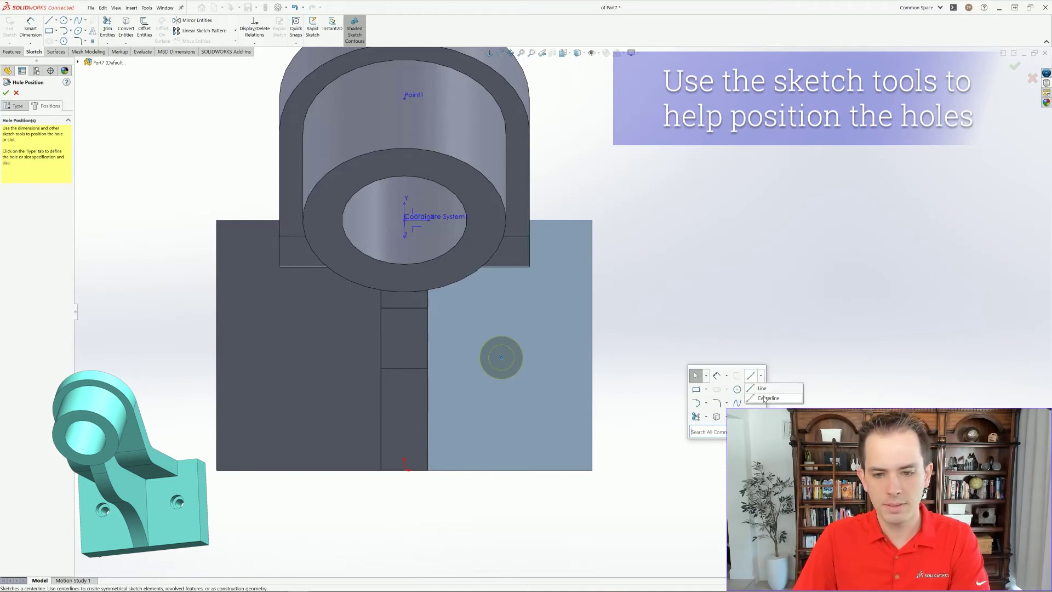
{"action": "key", "text": "l"}
{"action": "left_click", "coordinate": [406, 468]}
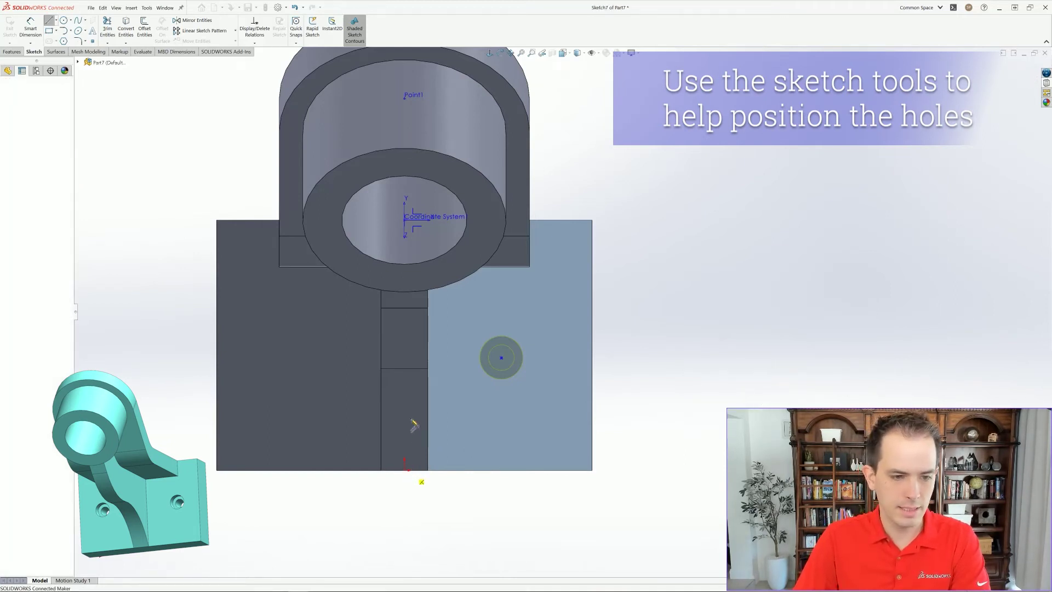
{"action": "left_click", "coordinate": [406, 393]}
{"action": "key", "text": "Escape"}
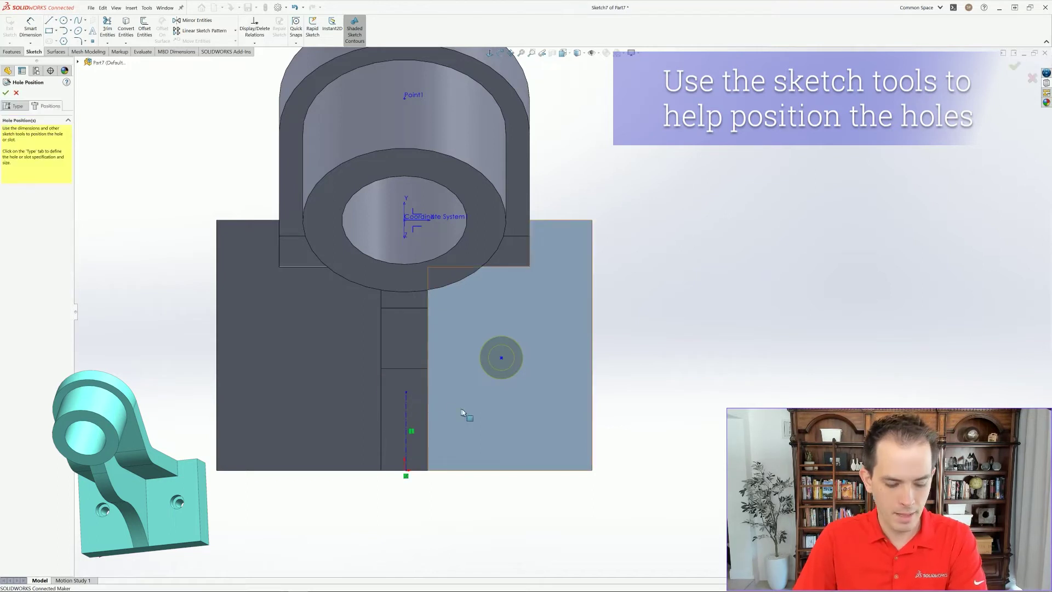
- Dimension the hole centre 32 mm above the bottom edge and from the centerline
{"action": "key", "text": "s"}
{"action": "key", "text": "d"}
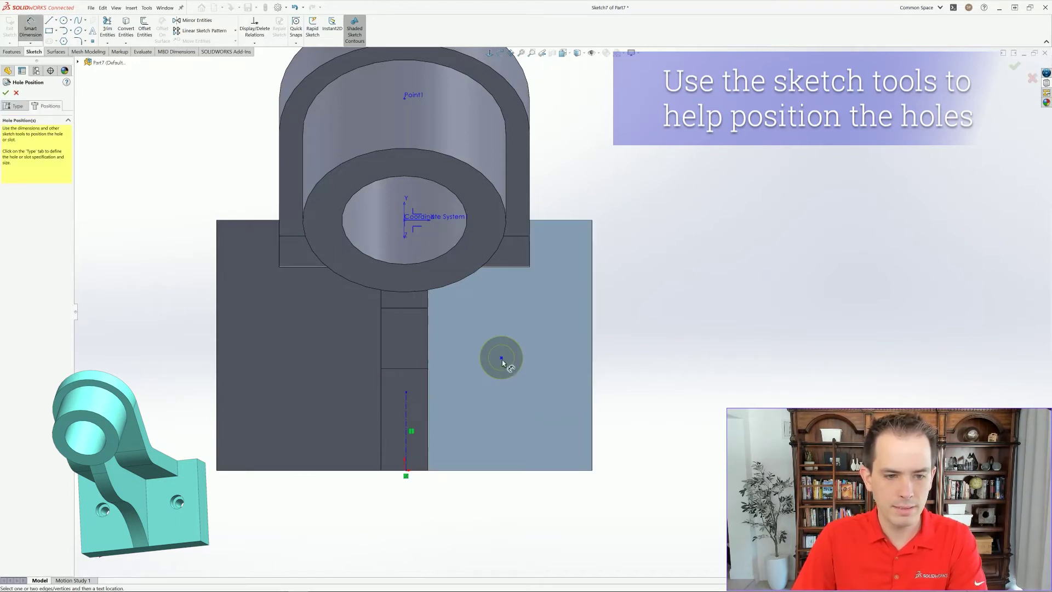
{"action": "left_click", "coordinate": [502, 359]}
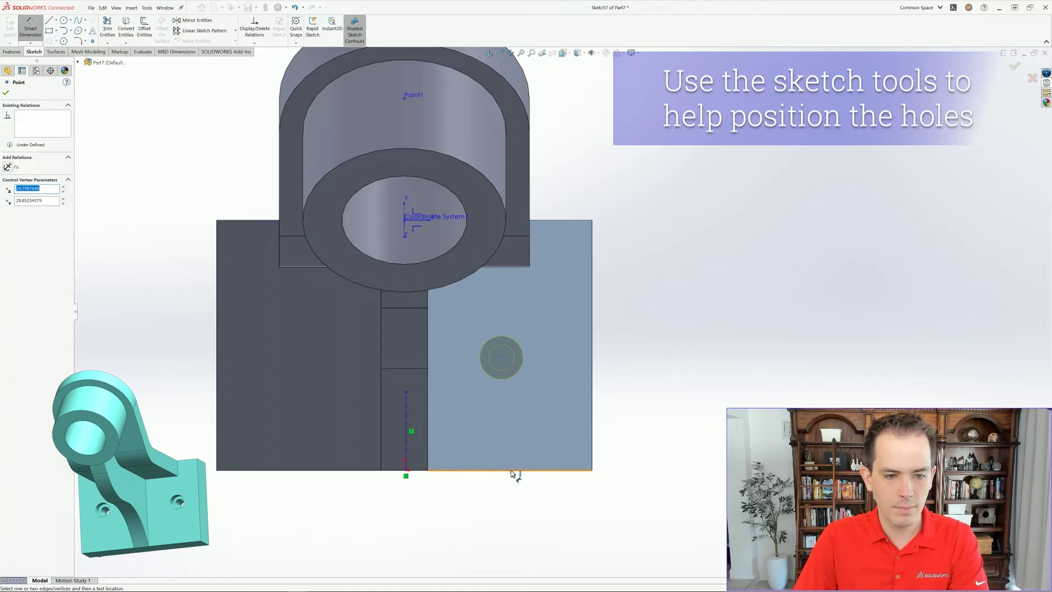
{"action": "left_click", "coordinate": [512, 470]}
{"action": "left_click", "coordinate": [629, 414]}
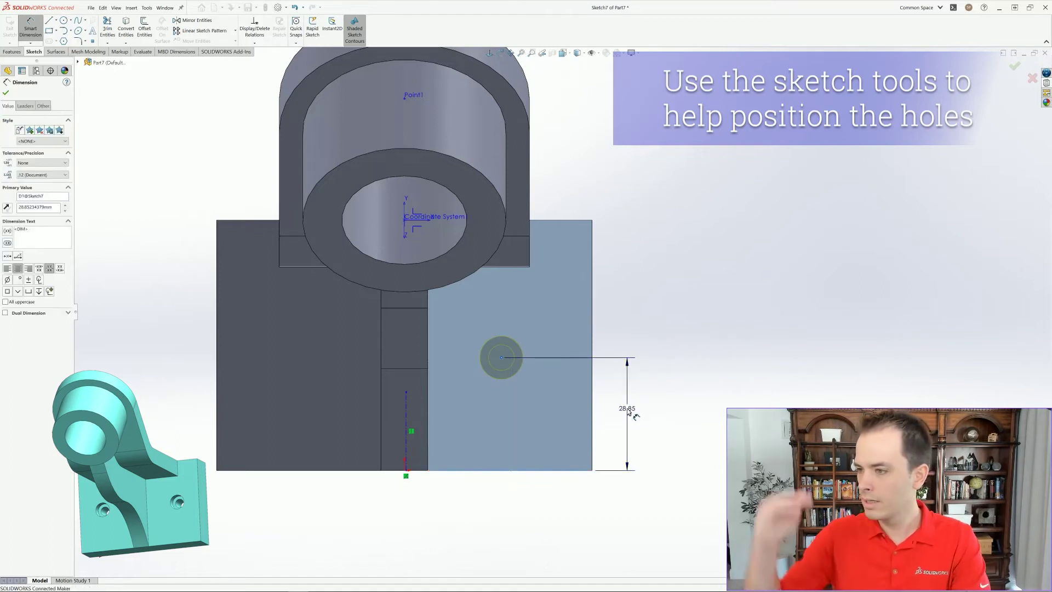
{"action": "type", "text": "32"}
{"action": "key", "text": "Return"}
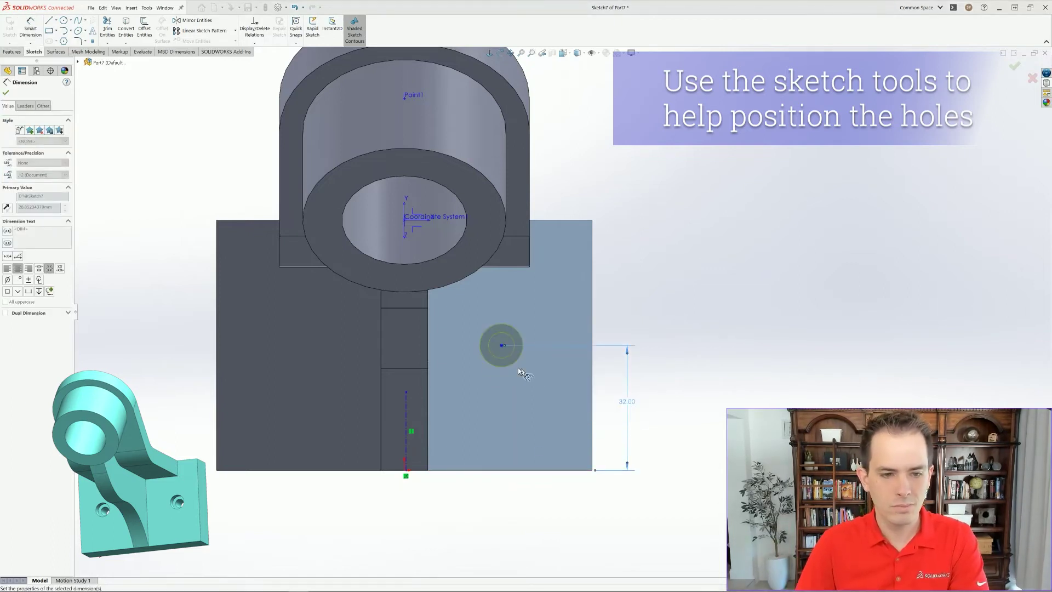
{"action": "left_click", "coordinate": [502, 346]}
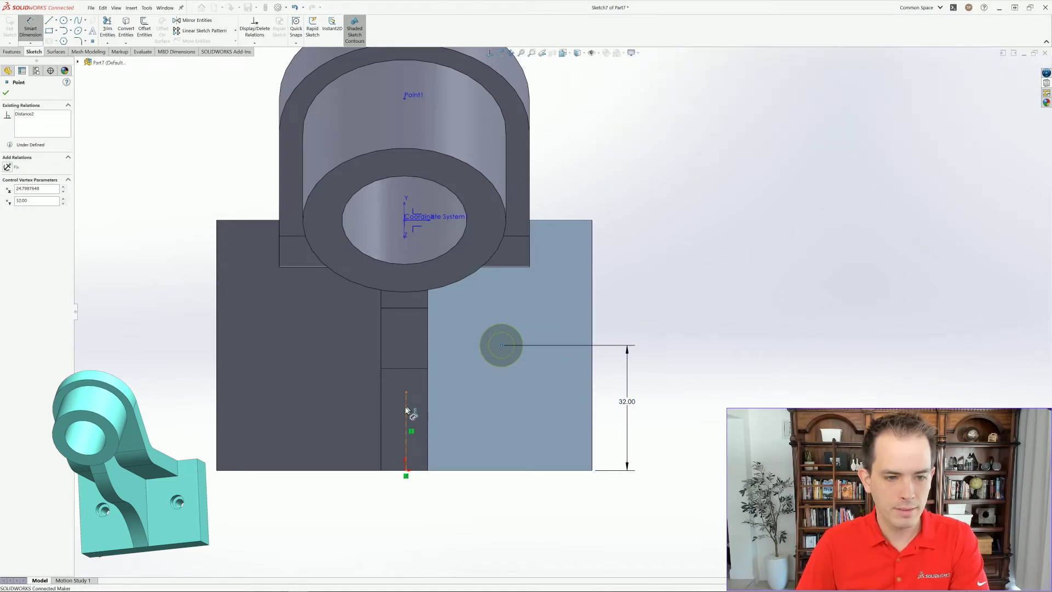
{"action": "left_click", "coordinate": [406, 410]}
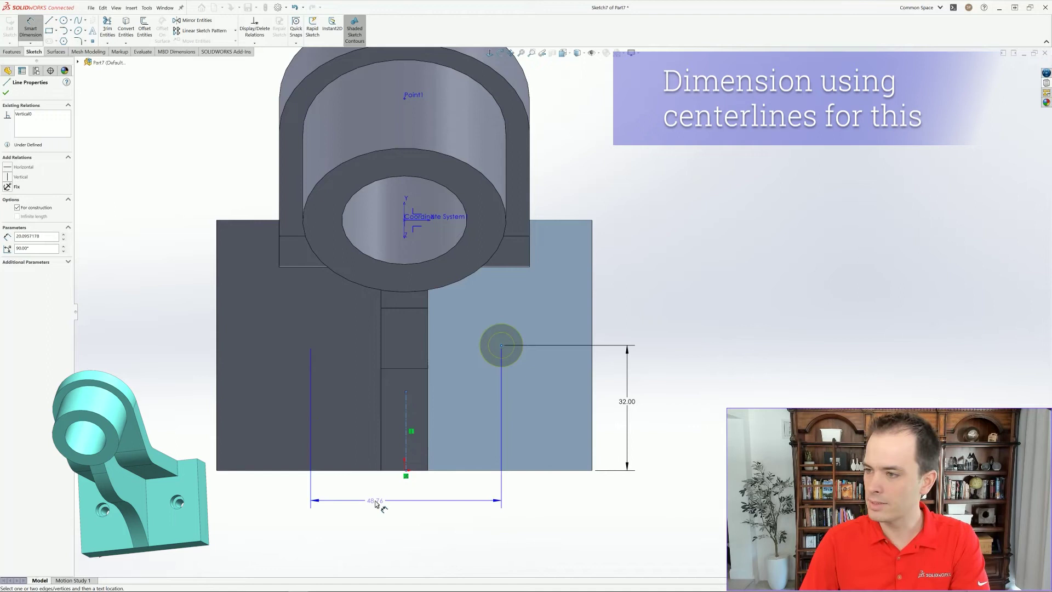
- Place the M6 counterbore hole 60 mm along, mirror it to the left side, and accept both holes
{"action": "left_click", "coordinate": [376, 504]}
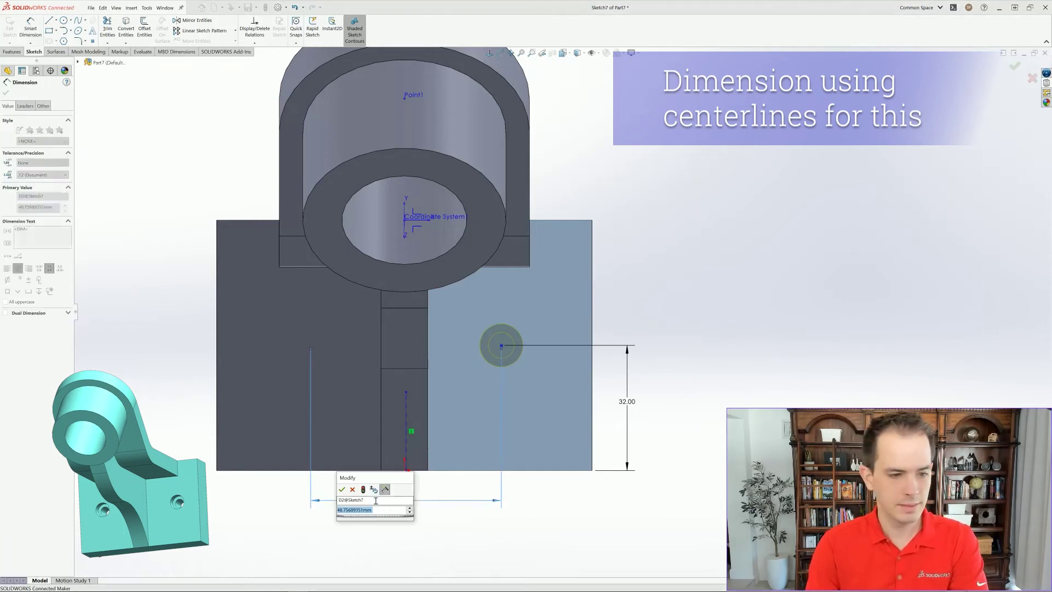
{"action": "type", "text": "60"}
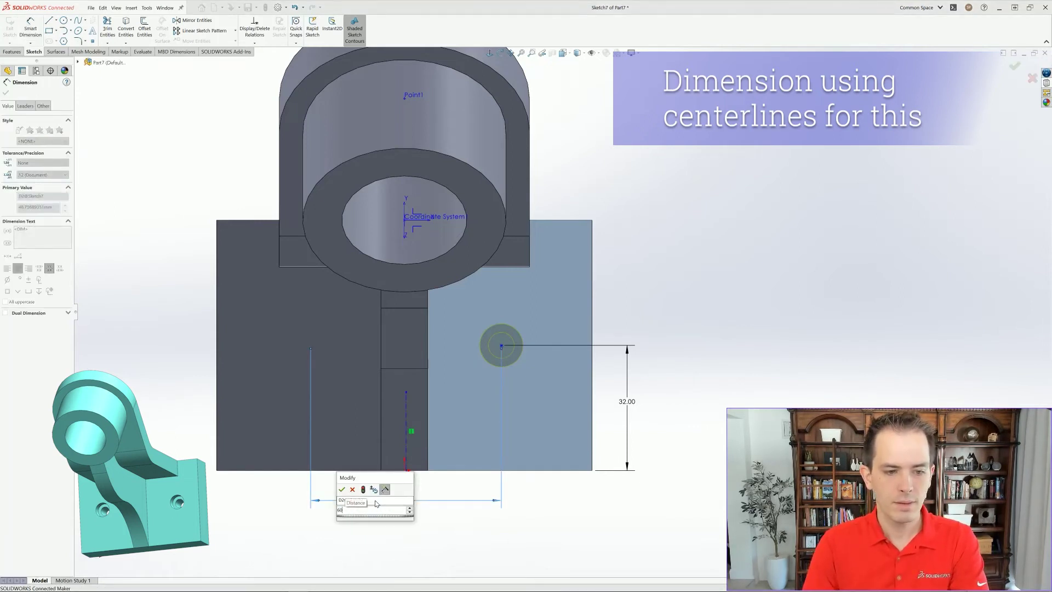
{"action": "key", "text": "Return"}
{"action": "left_click", "coordinate": [407, 435]}
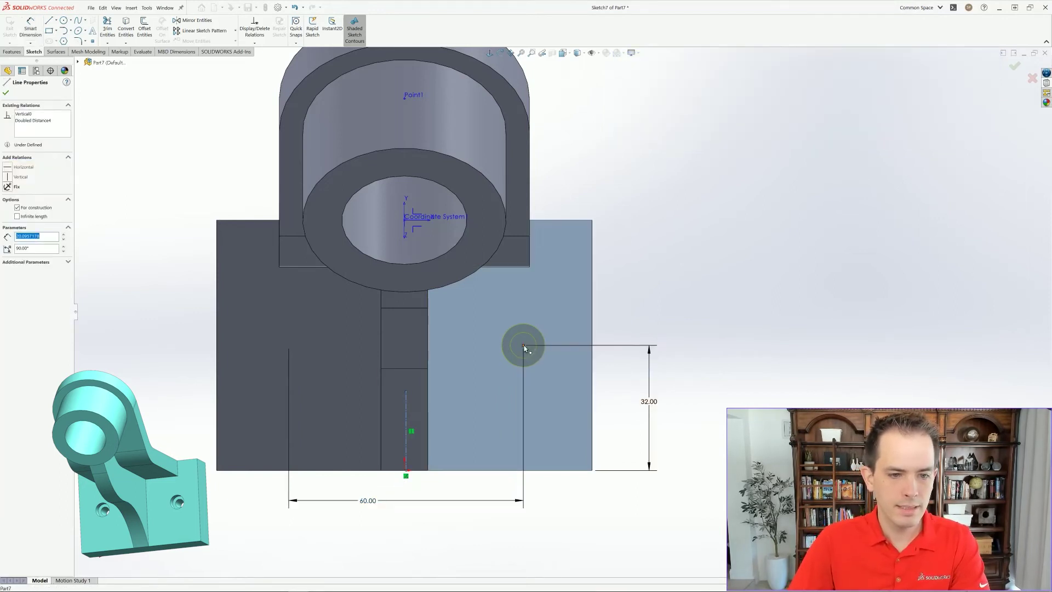
{"action": "left_click", "coordinate": [523, 346], "text": "ctrl"}
{"action": "left_click", "coordinate": [194, 21]}
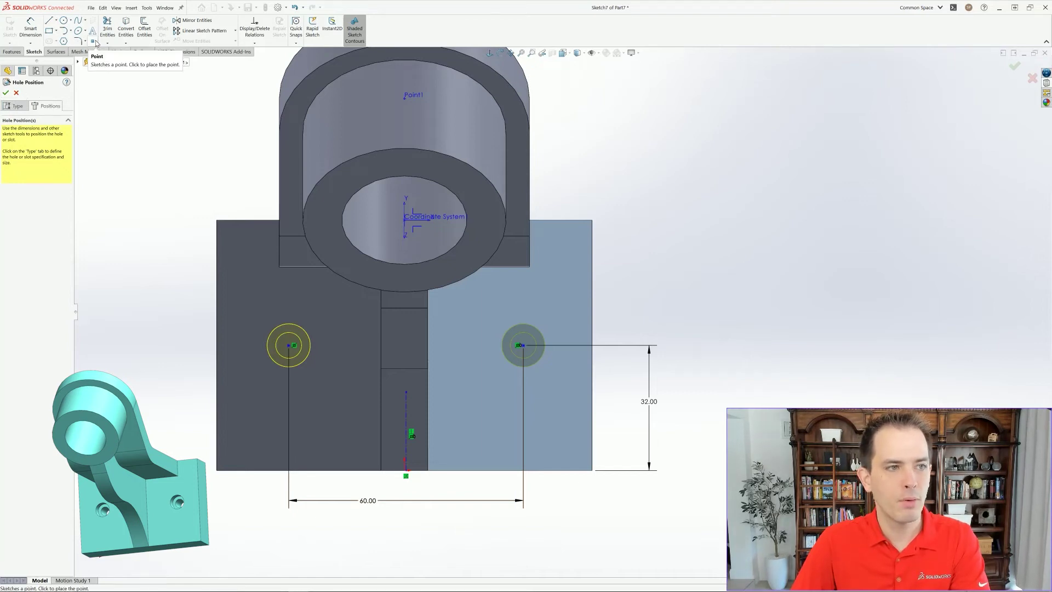
{"action": "left_click", "coordinate": [9, 107]}
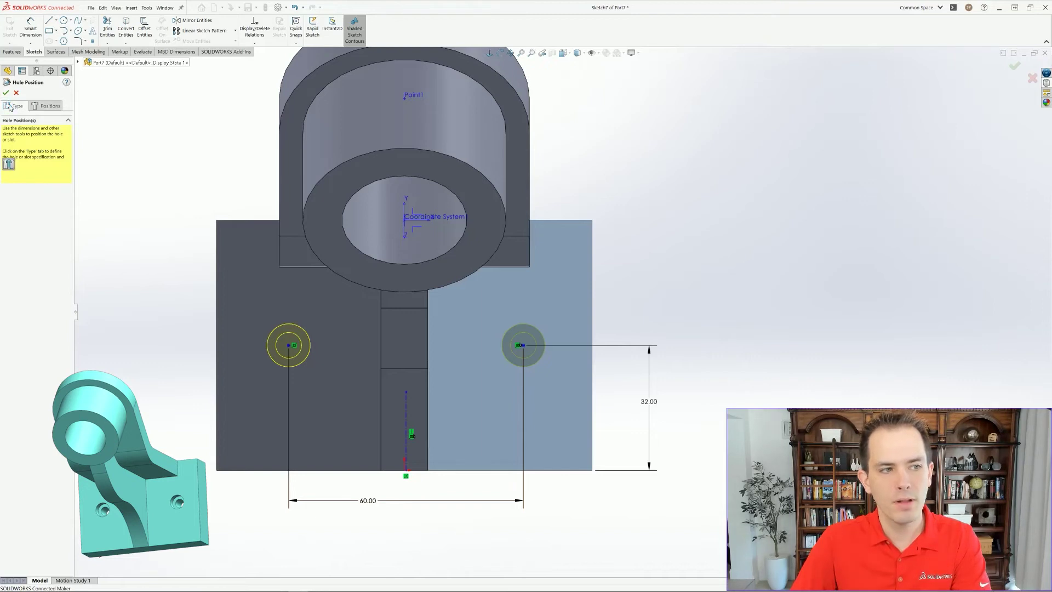
{"action": "left_click", "coordinate": [42, 109]}
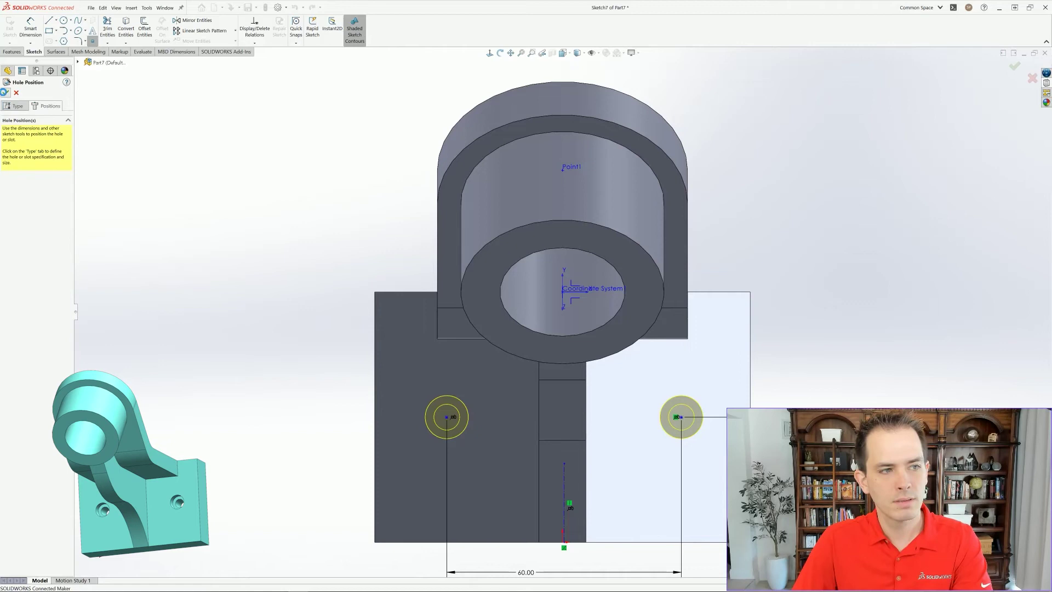
{"action": "left_click", "coordinate": [1015, 65]}
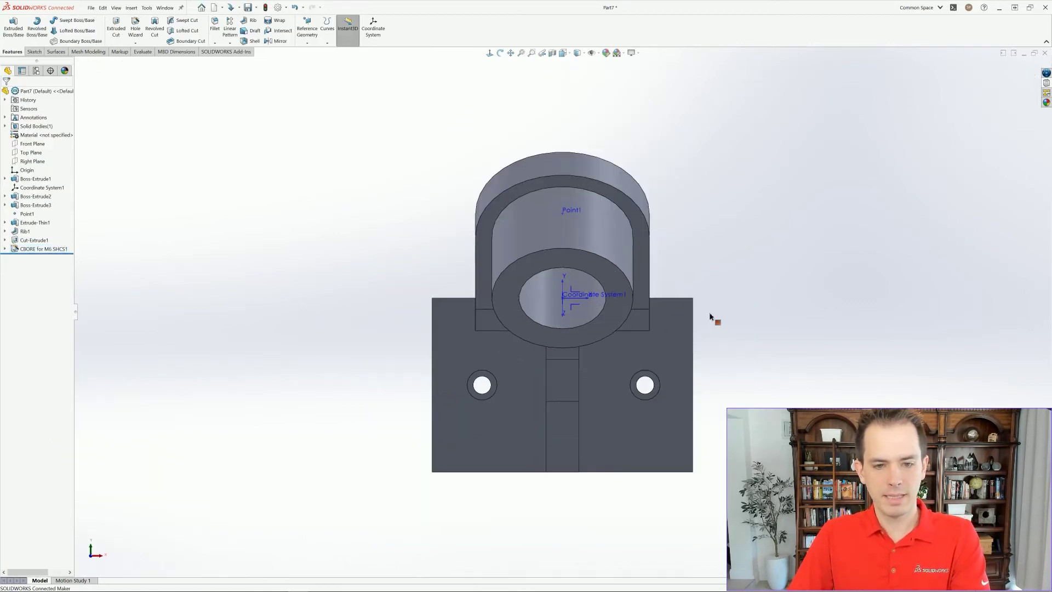
- Start a fillet with a 2 mm radius
{"action": "middle_click_drag", "start_coordinate": [710, 317], "coordinate": [387, 177]}
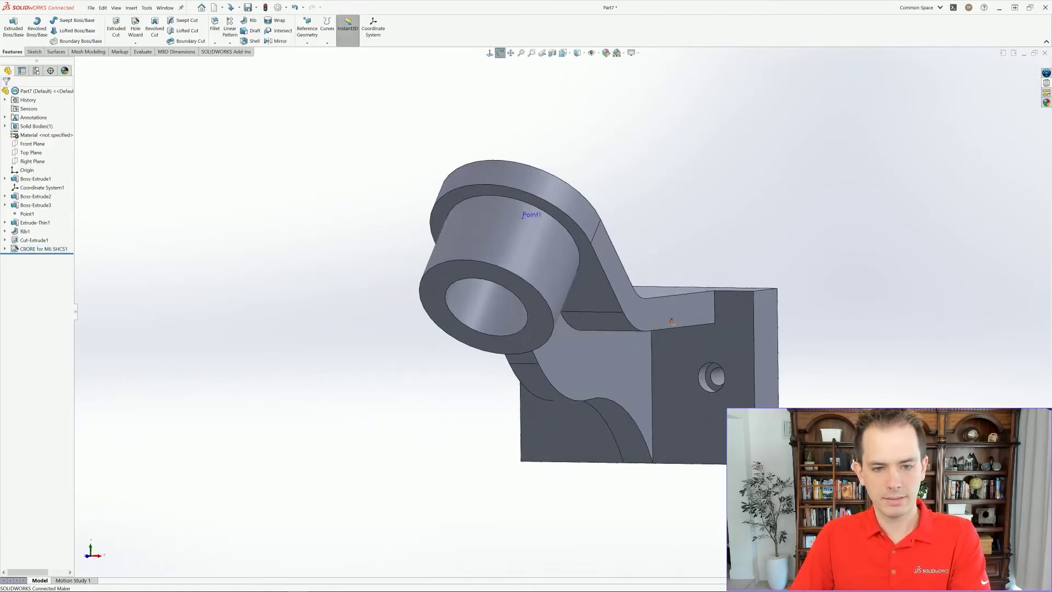
{"action": "left_click", "coordinate": [216, 25]}
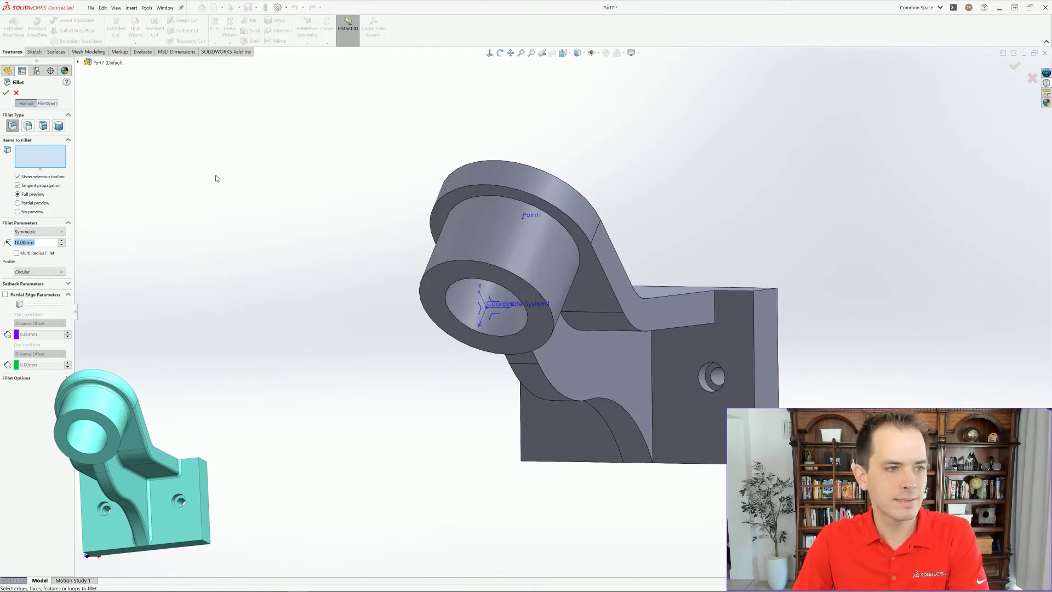
{"action": "left_click", "coordinate": [53, 243]}
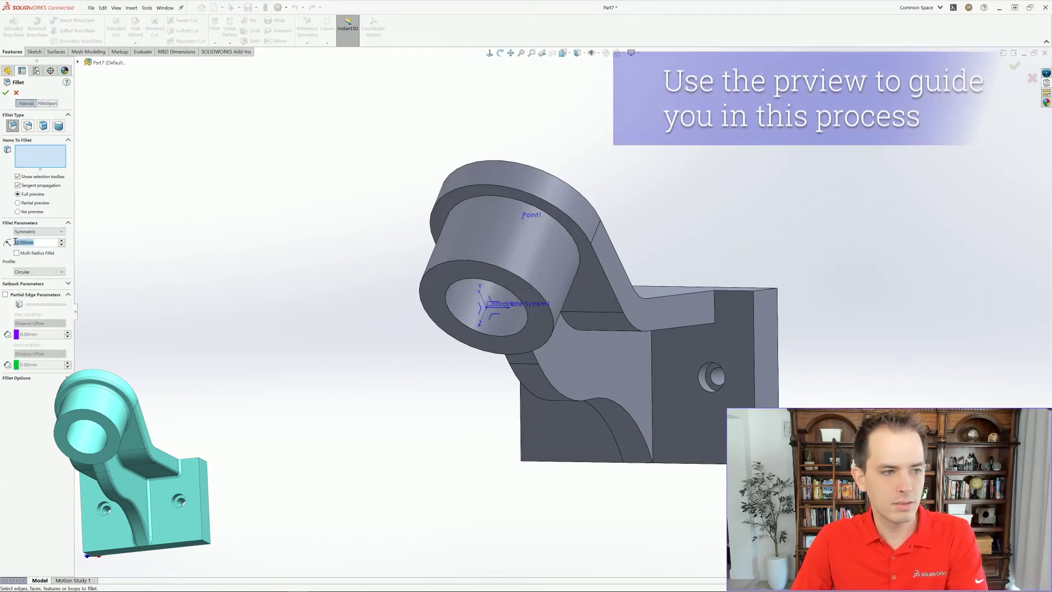
{"action": "type", "text": "2"}
{"action": "key", "text": "Return"}
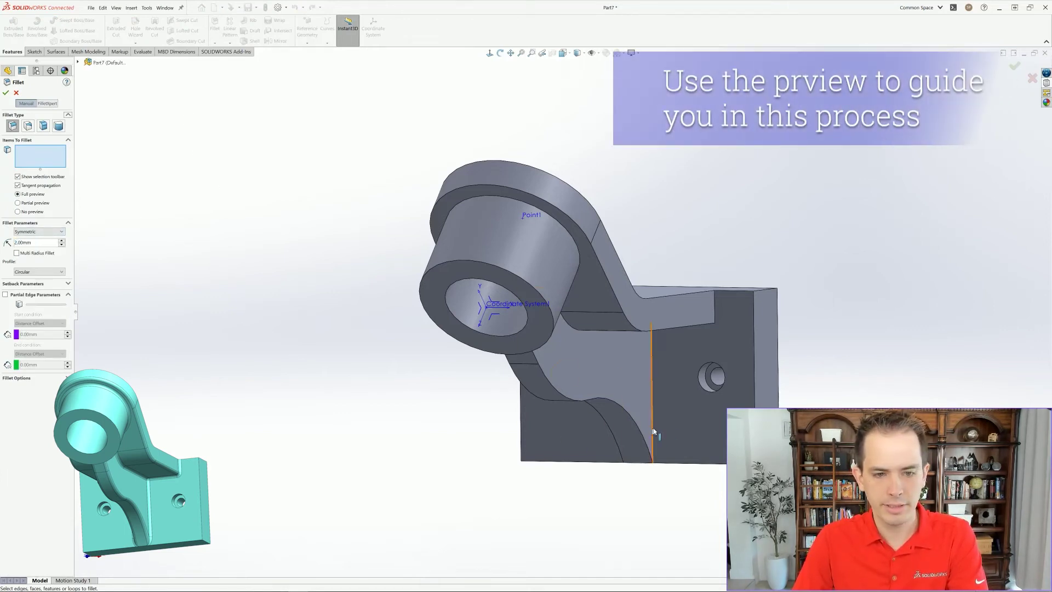
- Select the curved rib face, boss edge and sloped top face, then apply Fillet1
{"action": "left_click", "coordinate": [560, 400]}
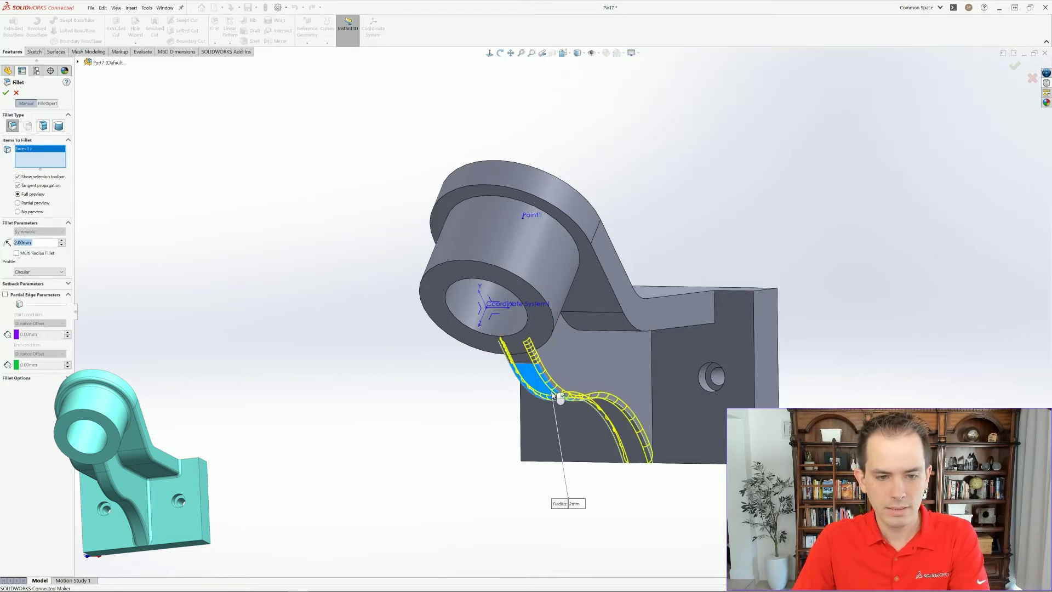
{"action": "middle_click_drag", "start_coordinate": [560, 400], "coordinate": [518, 356]}
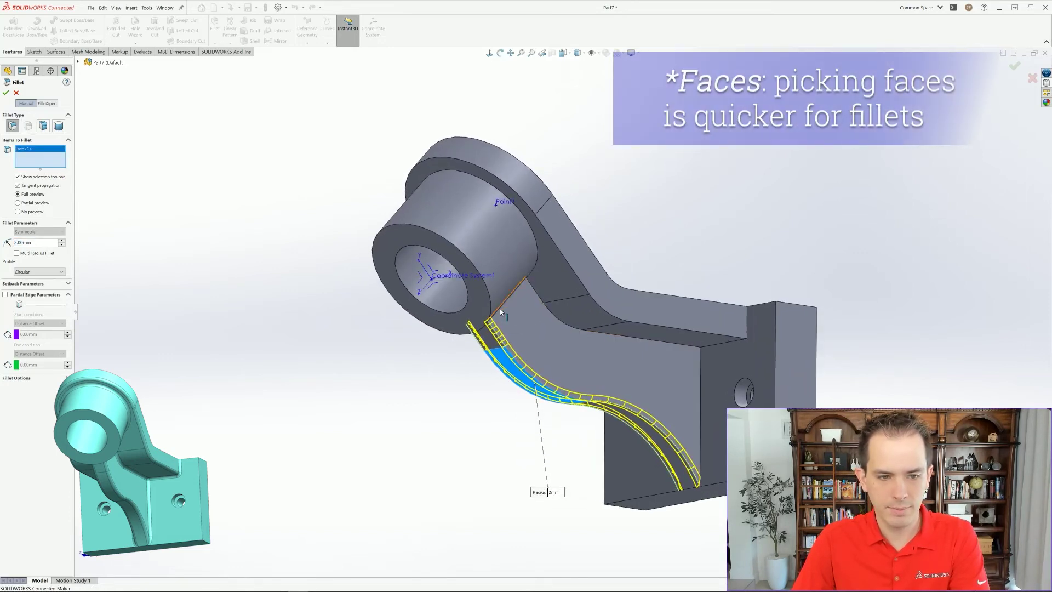
{"action": "middle_click_drag", "start_coordinate": [509, 303], "coordinate": [491, 293]}
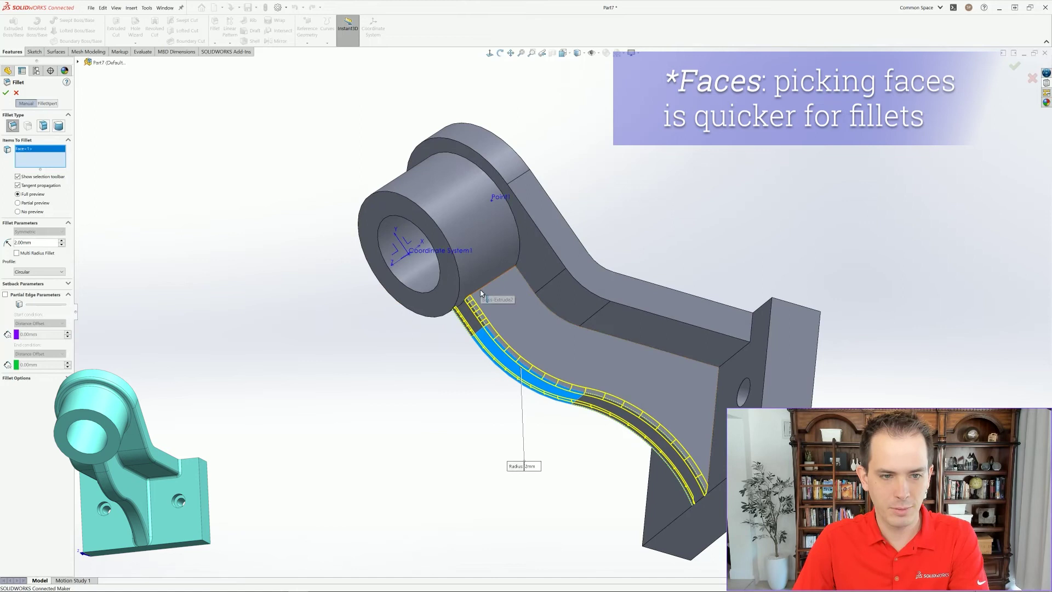
{"action": "left_click", "coordinate": [480, 292]}
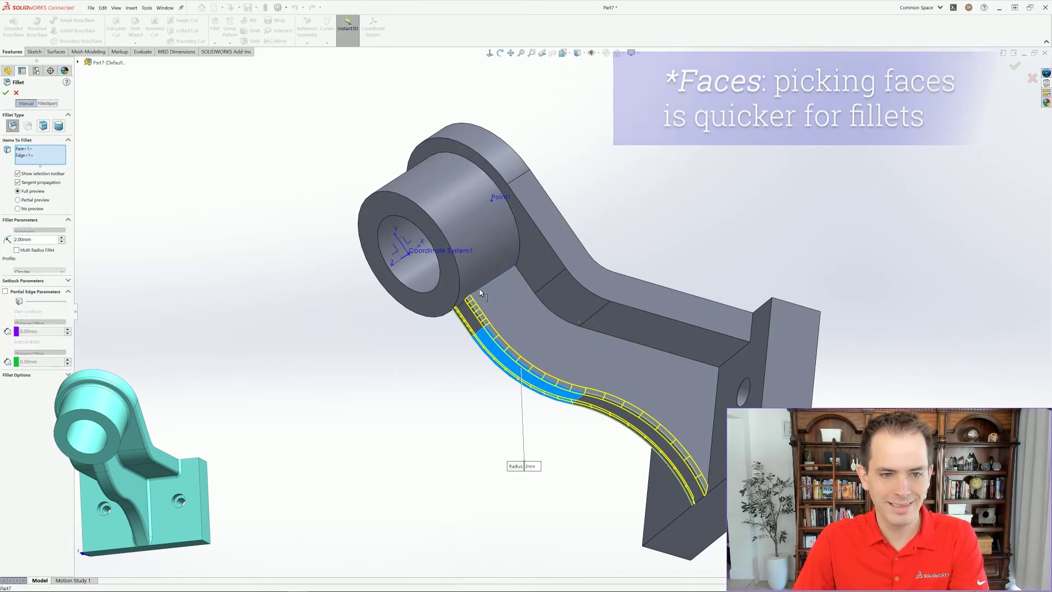
{"action": "left_click", "coordinate": [534, 255]}
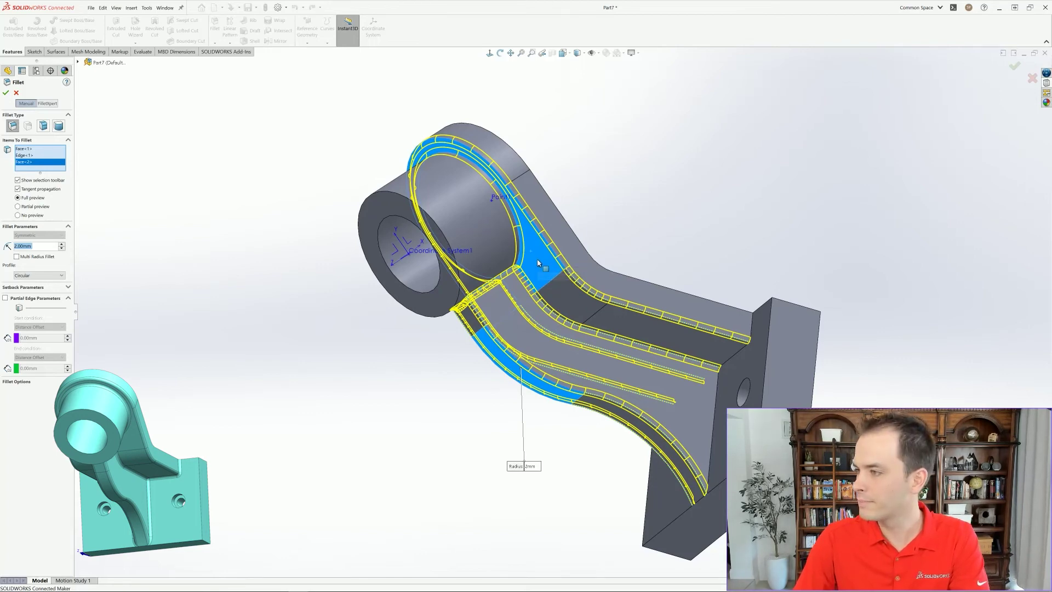
{"action": "mouse_move", "coordinate": [488, 416]}
{"action": "middle_mouse_down"}
{"action": "mouse_move", "coordinate": [611, 369]}
{"action": "mouse_move", "coordinate": [559, 447]}
{"action": "middle_mouse_up"}
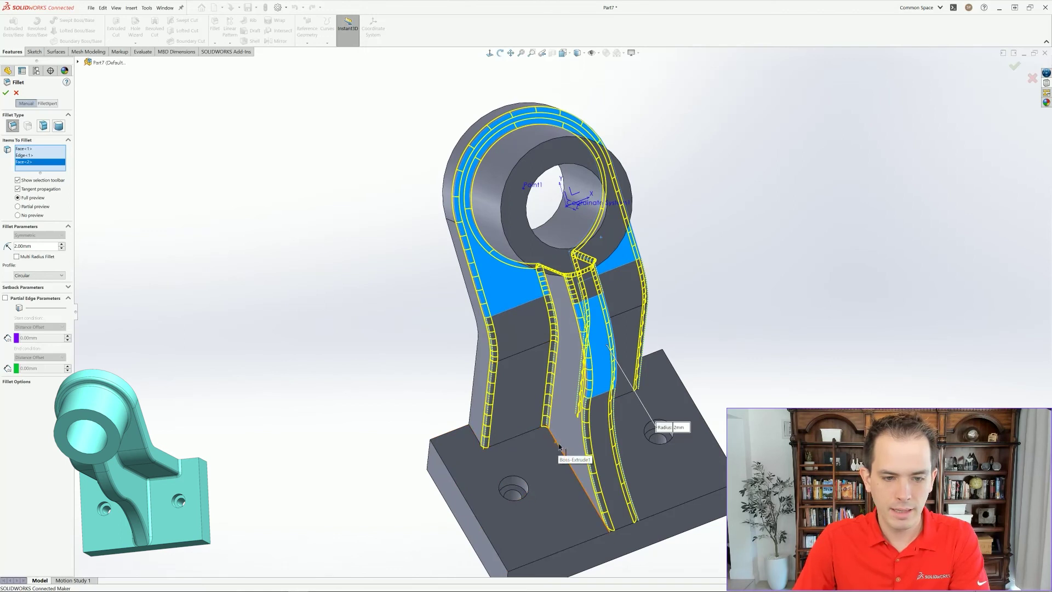
{"action": "left_click", "coordinate": [559, 447]}
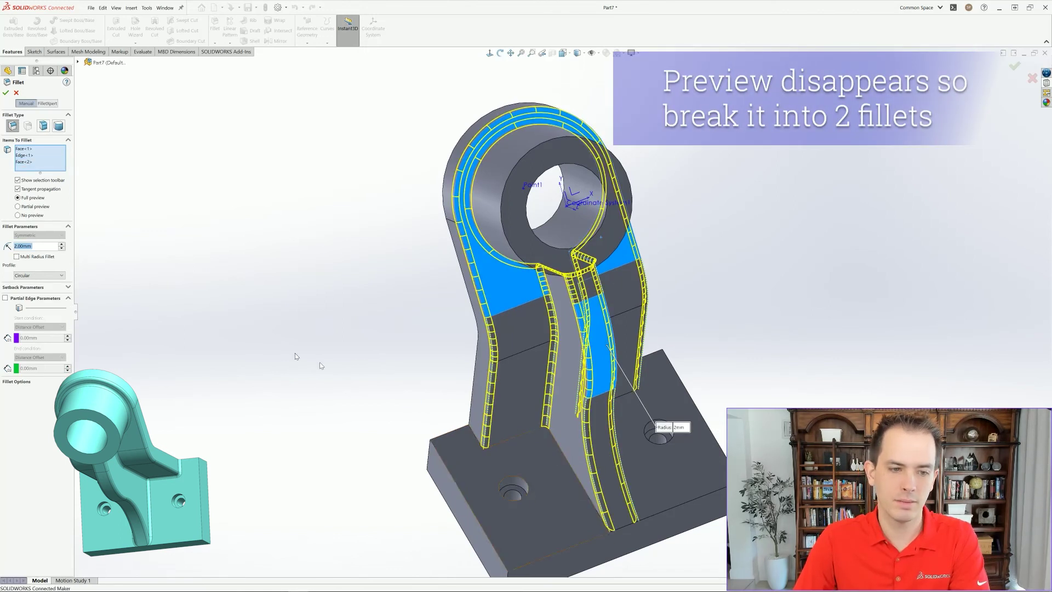
{"action": "left_click", "coordinate": [6, 95]}
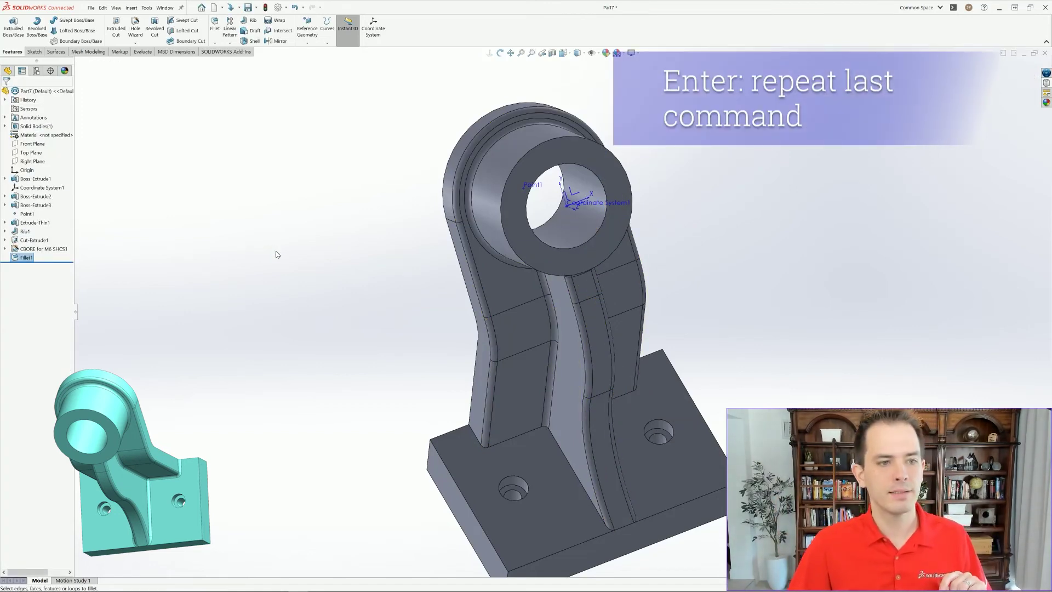
- Fillet both rib-to-base edges at 2 mm as Fillet2, then orbit to inspect the part
{"action": "key", "text": "Return"}
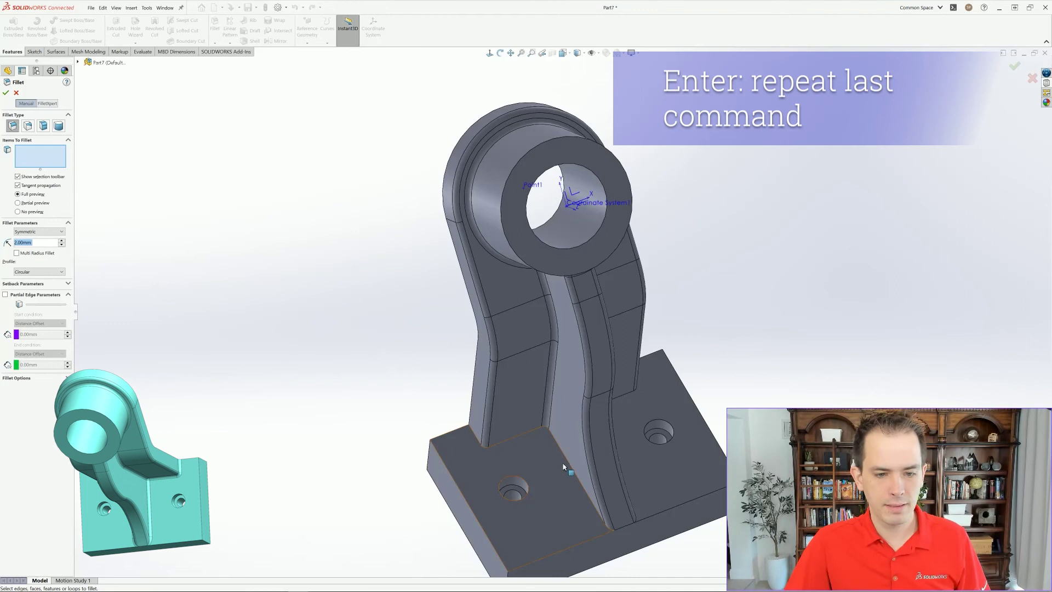
{"action": "left_click", "coordinate": [568, 467]}
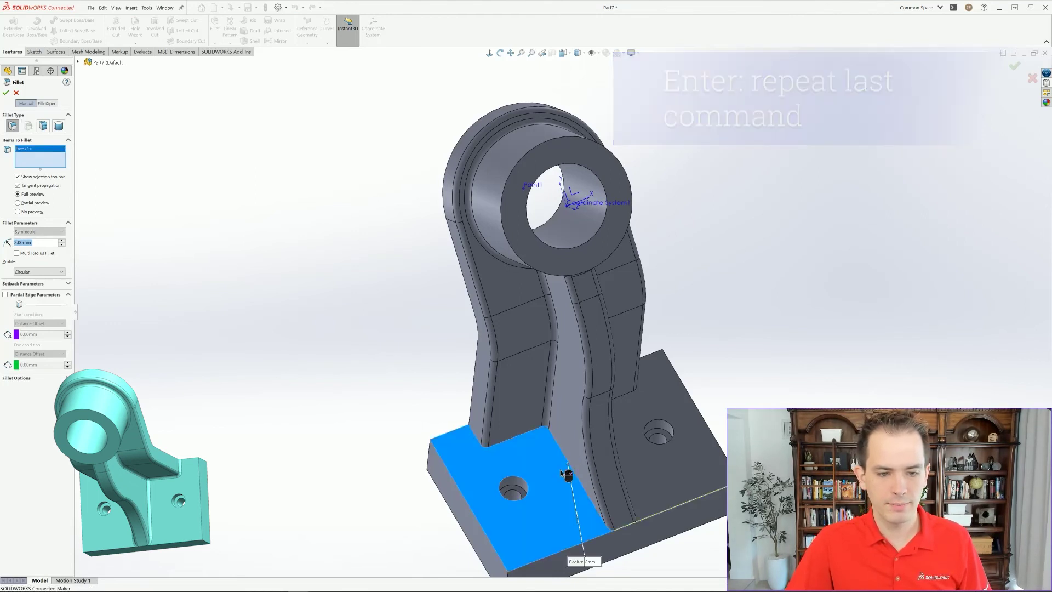
{"action": "left_click", "coordinate": [570, 470]}
{"action": "left_click", "coordinate": [572, 472]}
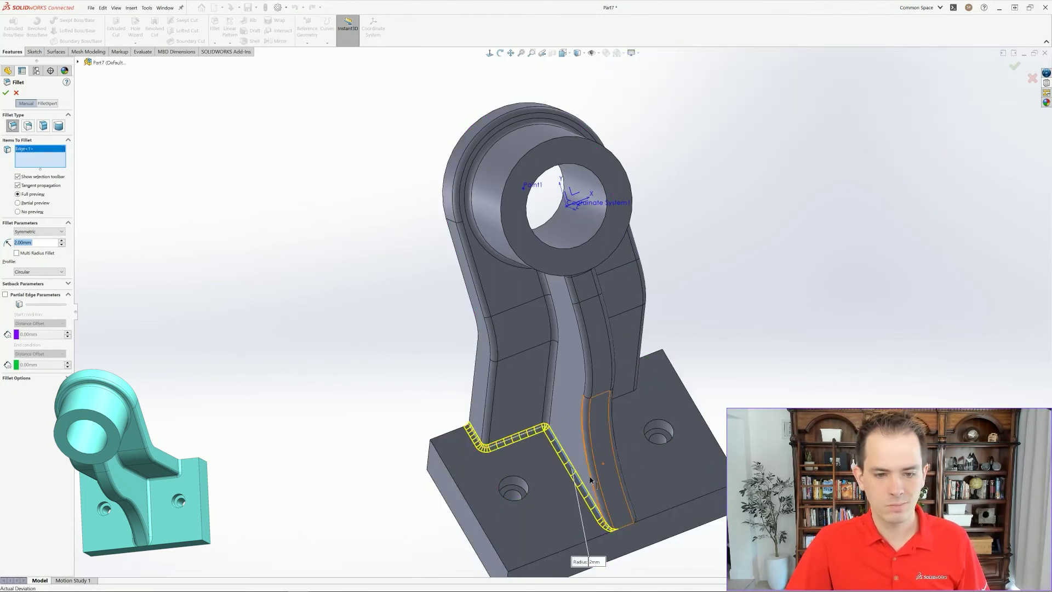
{"action": "middle_click_drag", "start_coordinate": [613, 484], "coordinate": [691, 449]}
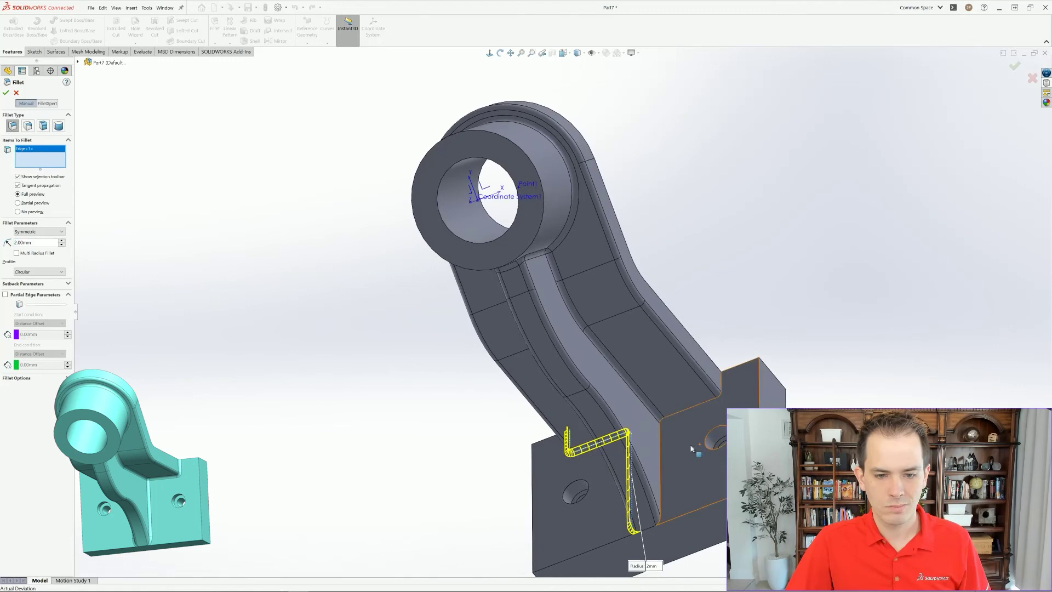
{"action": "left_click", "coordinate": [661, 465]}
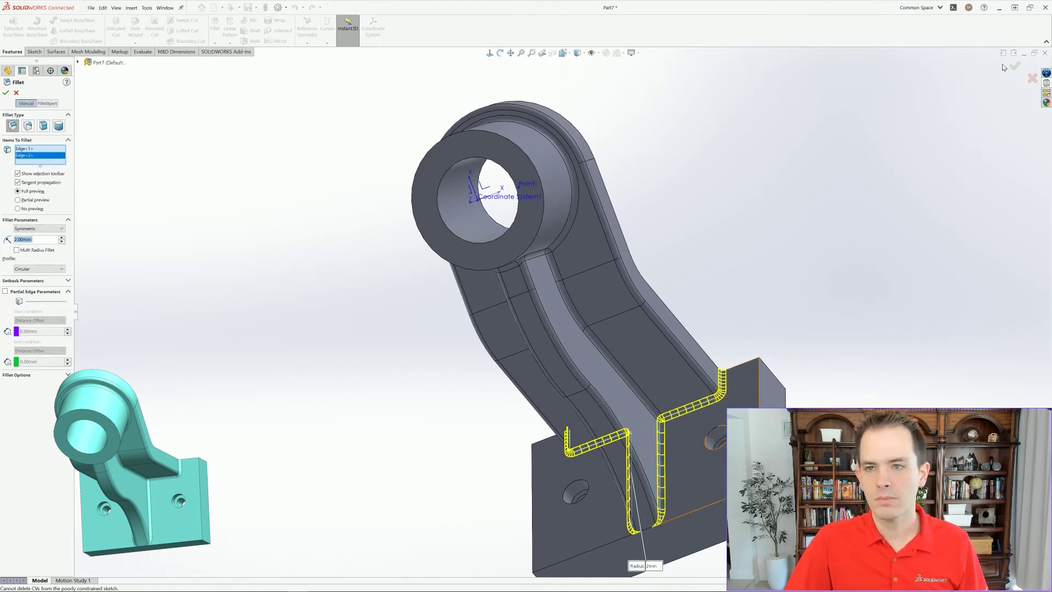
{"action": "left_click", "coordinate": [1014, 66]}
{"action": "scroll", "coordinate": [724, 219], "scroll_direction": "up", "scroll_amount": 5}
{"action": "mouse_move", "coordinate": [722, 217]}
{"action": "middle_mouse_down"}
{"action": "mouse_move", "coordinate": [701, 374]}
{"action": "mouse_move", "coordinate": [623, 169]}
{"action": "mouse_move", "coordinate": [629, 254]}
{"action": "mouse_move", "coordinate": [574, 376]}
{"action": "middle_mouse_up"}
{"action": "scroll", "coordinate": [629, 253], "scroll_direction": "down", "scroll_amount": 2}
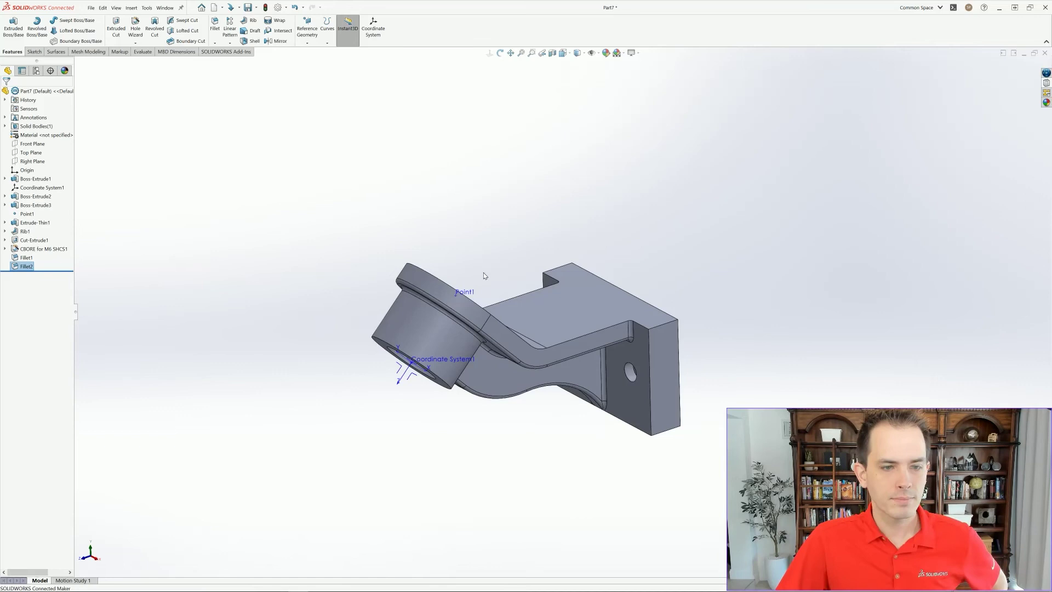
- Assign Plain Carbon Steel as the part's material from the Material tree item
{"action": "right_click", "coordinate": [54, 137]}
{"action": "left_click", "coordinate": [73, 173]}
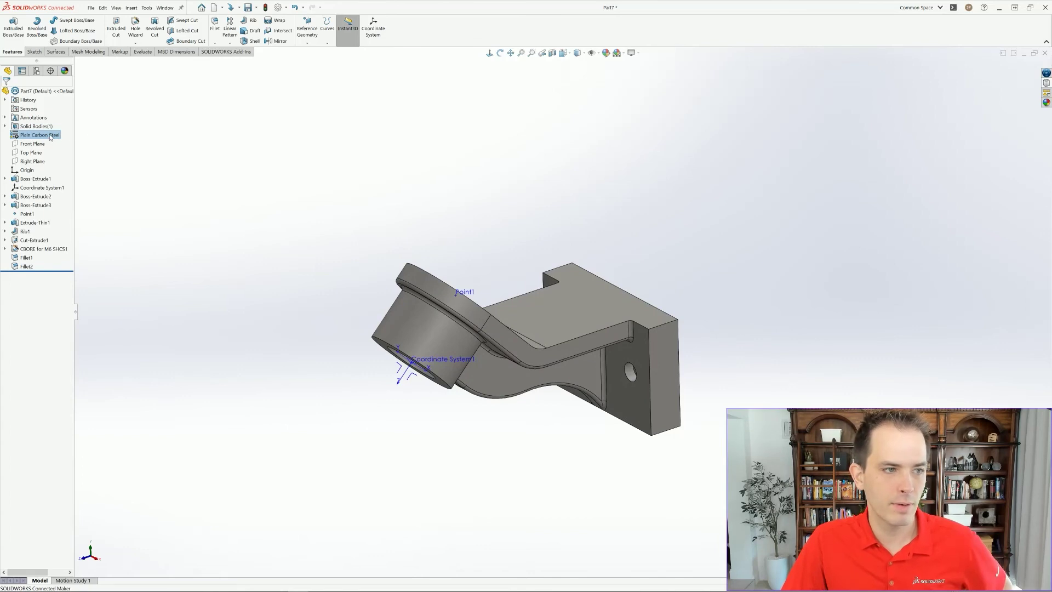
{"action": "right_click", "coordinate": [50, 136]}
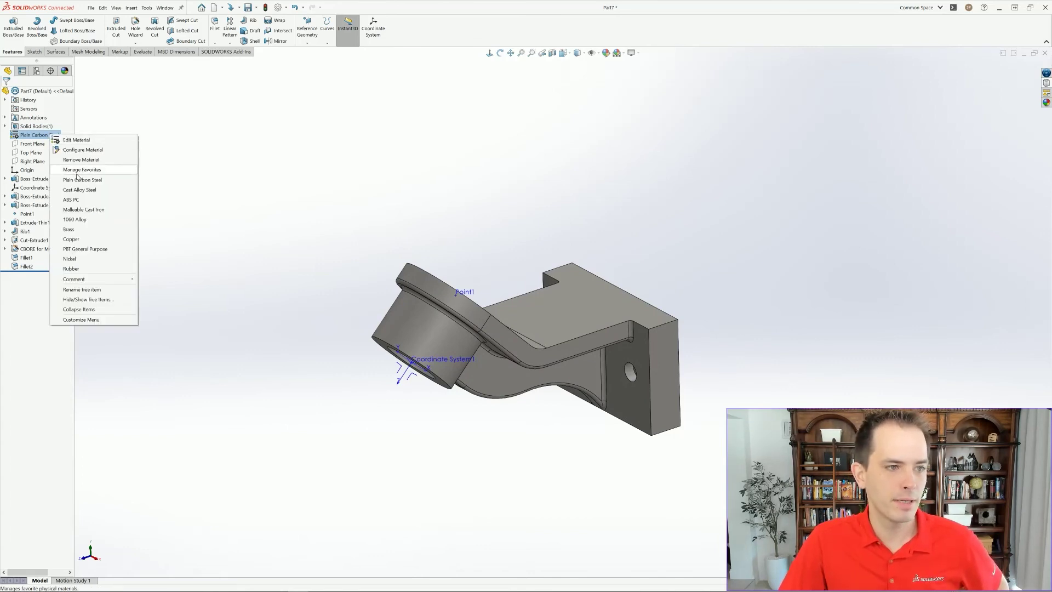
{"action": "left_click", "coordinate": [139, 58]}
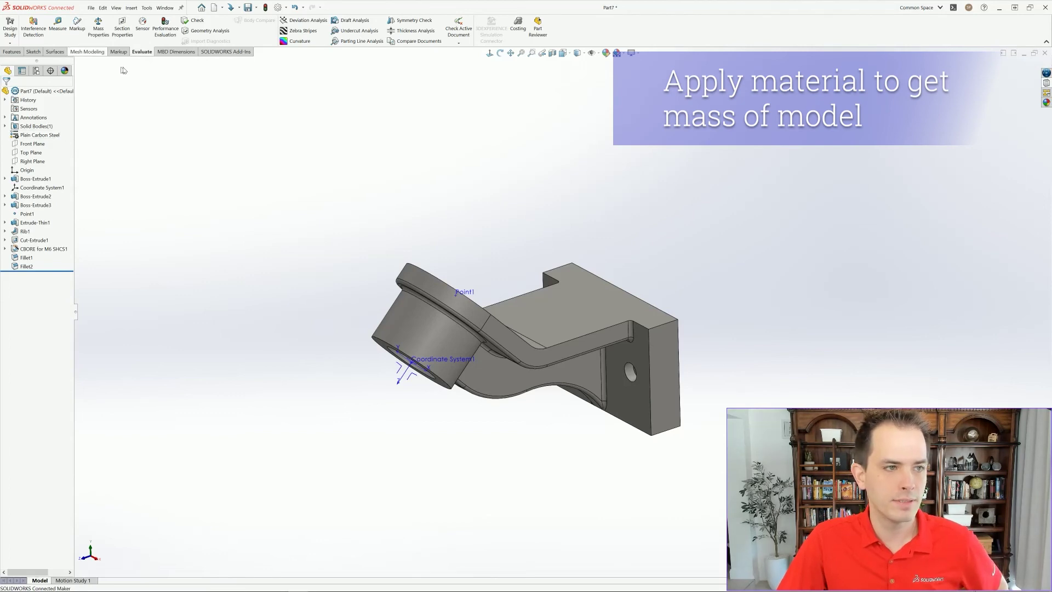
- Open Mass Properties and highlight the volume and the 2293.94 g mass reading
{"action": "left_click", "coordinate": [98, 27]}
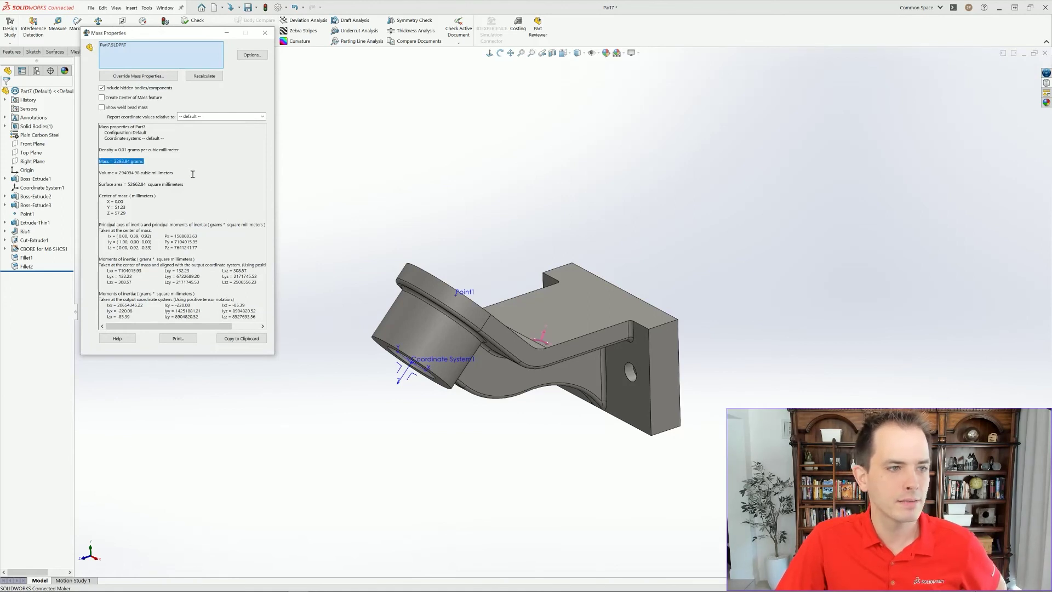
{"action": "triple_click", "coordinate": [183, 173]}
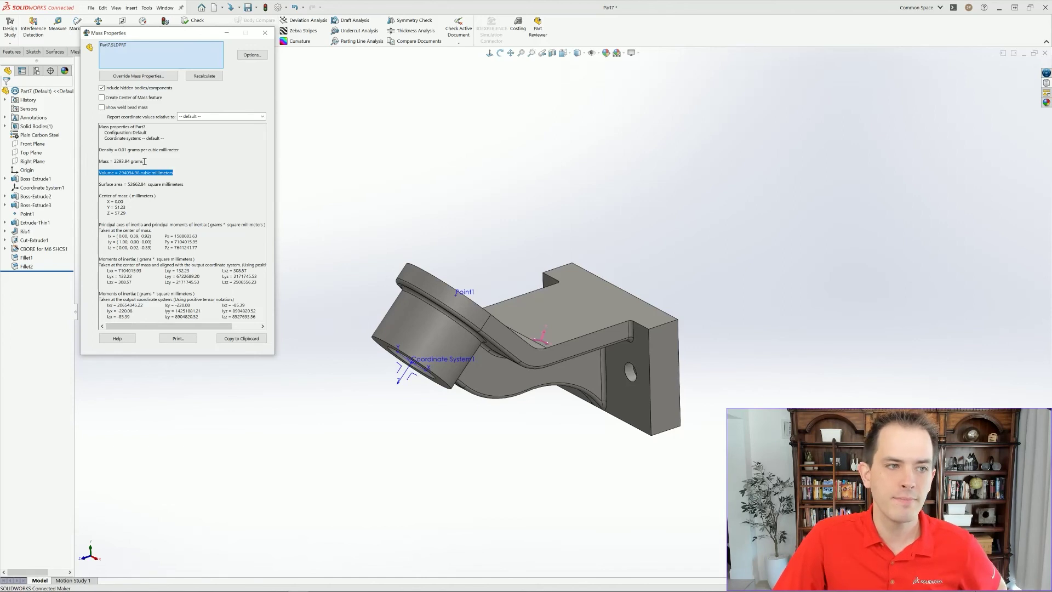
{"action": "left_click_drag", "start_coordinate": [145, 161], "coordinate": [97, 160]}
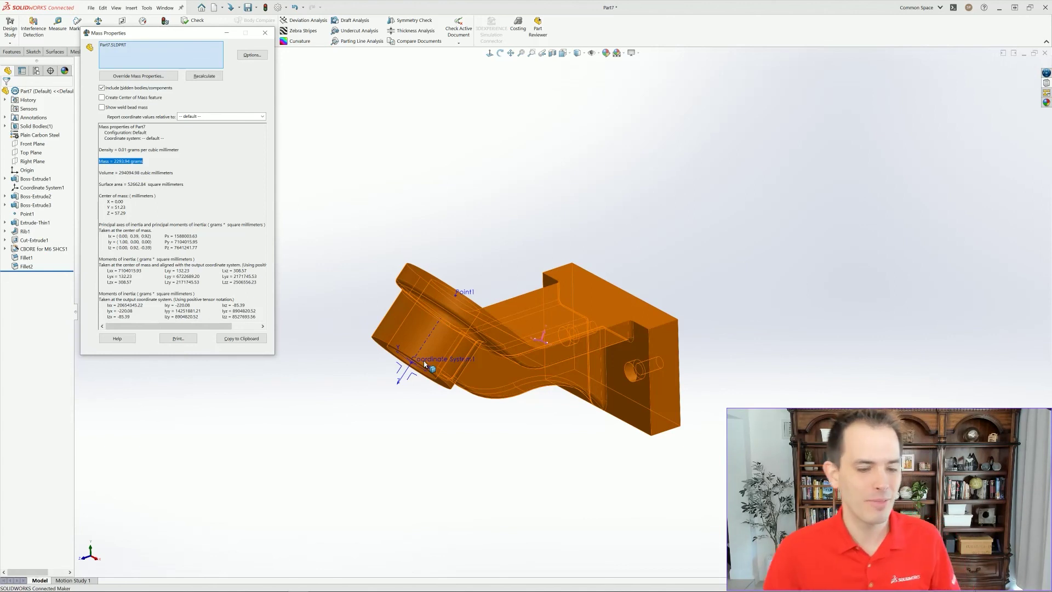
{"action": "left_click_drag", "start_coordinate": [527, 431], "coordinate": [559, 478]}
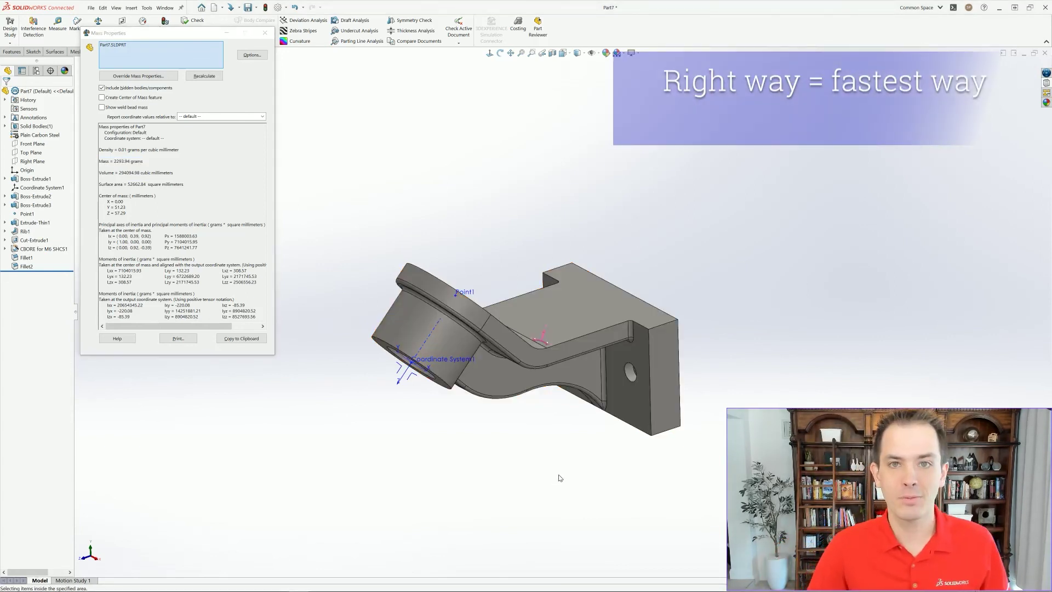